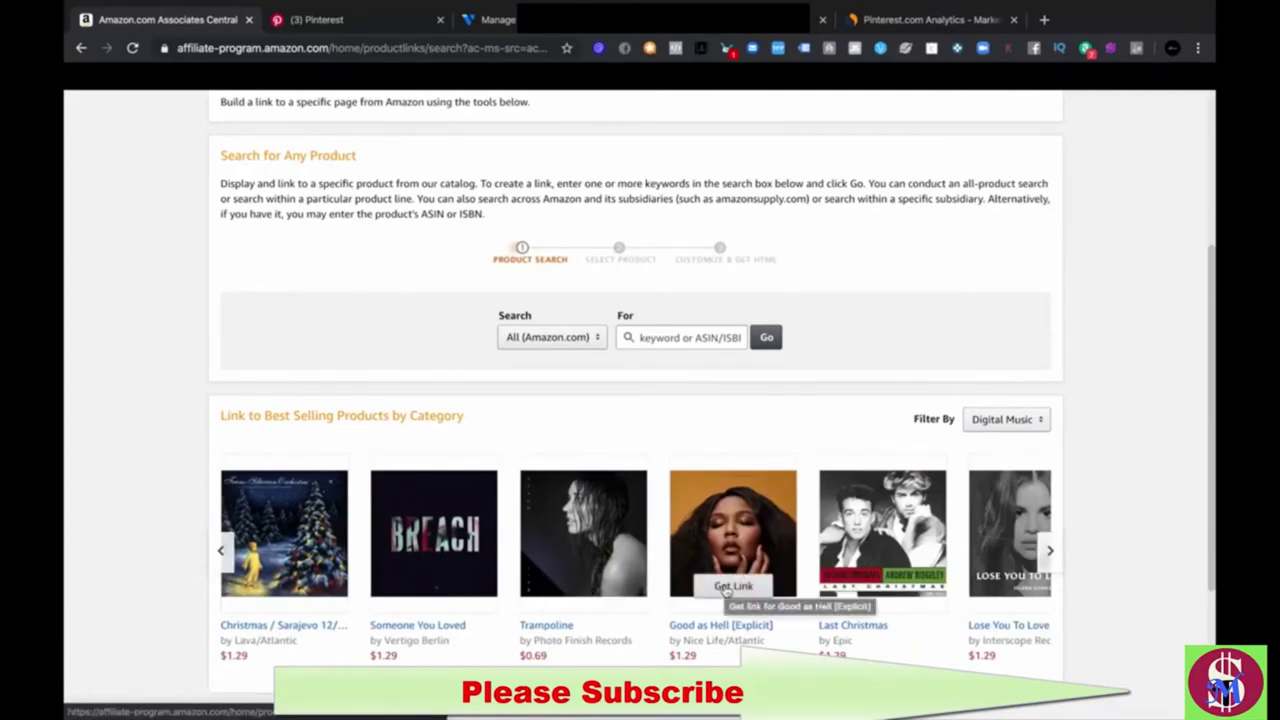
Step: Browse the best-selling Digital Music products forward two pages and return to the page showing Good as Hell [Explicit]
left_click(1048, 553)
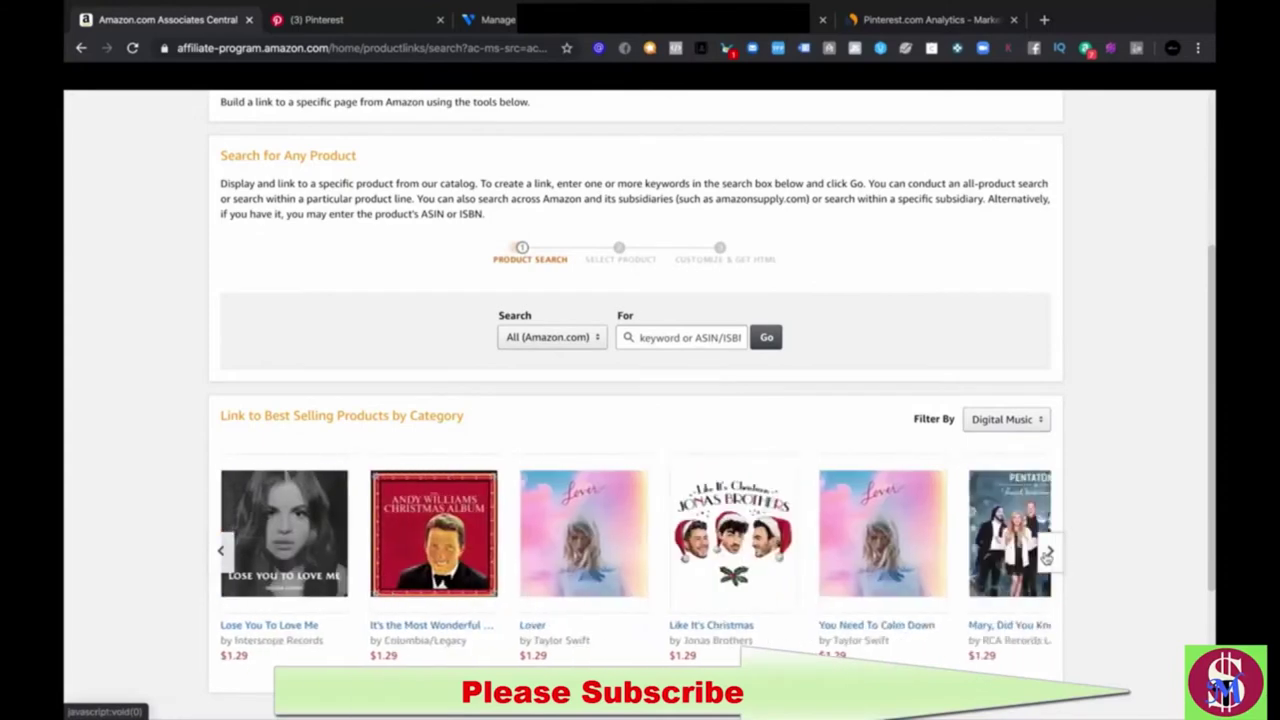
left_click(1047, 554)
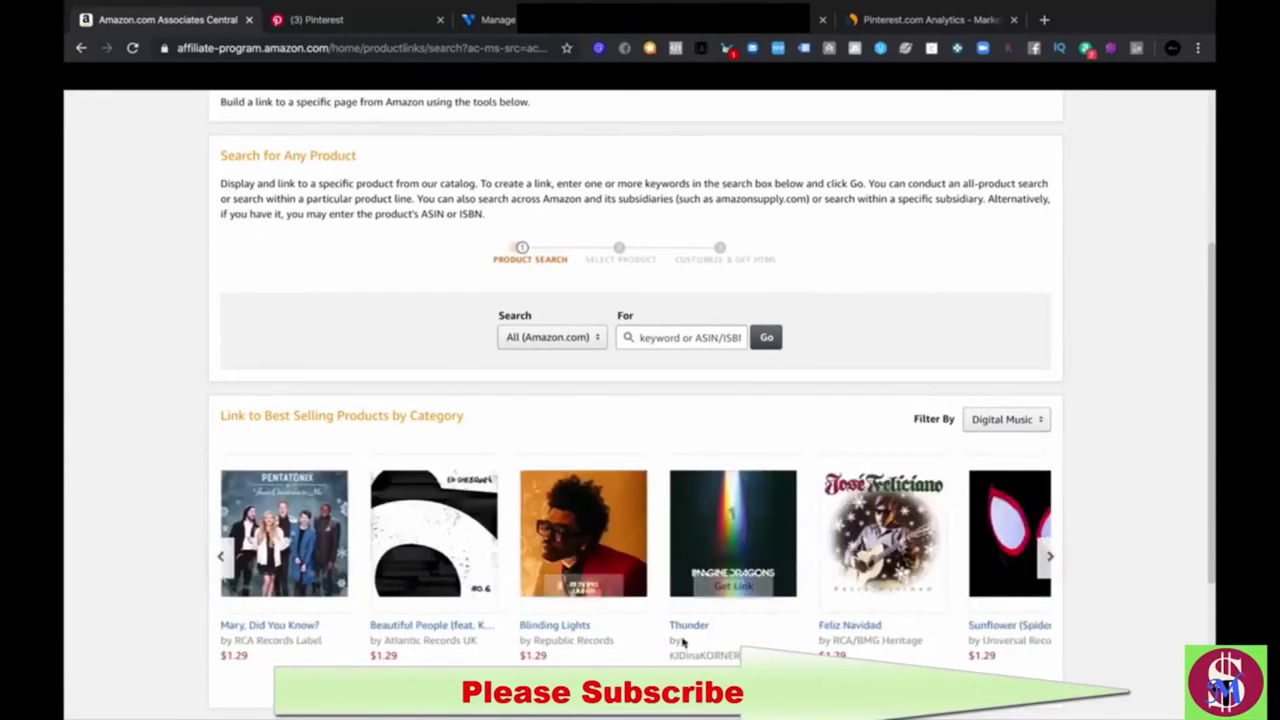
mouse_move(619, 541)
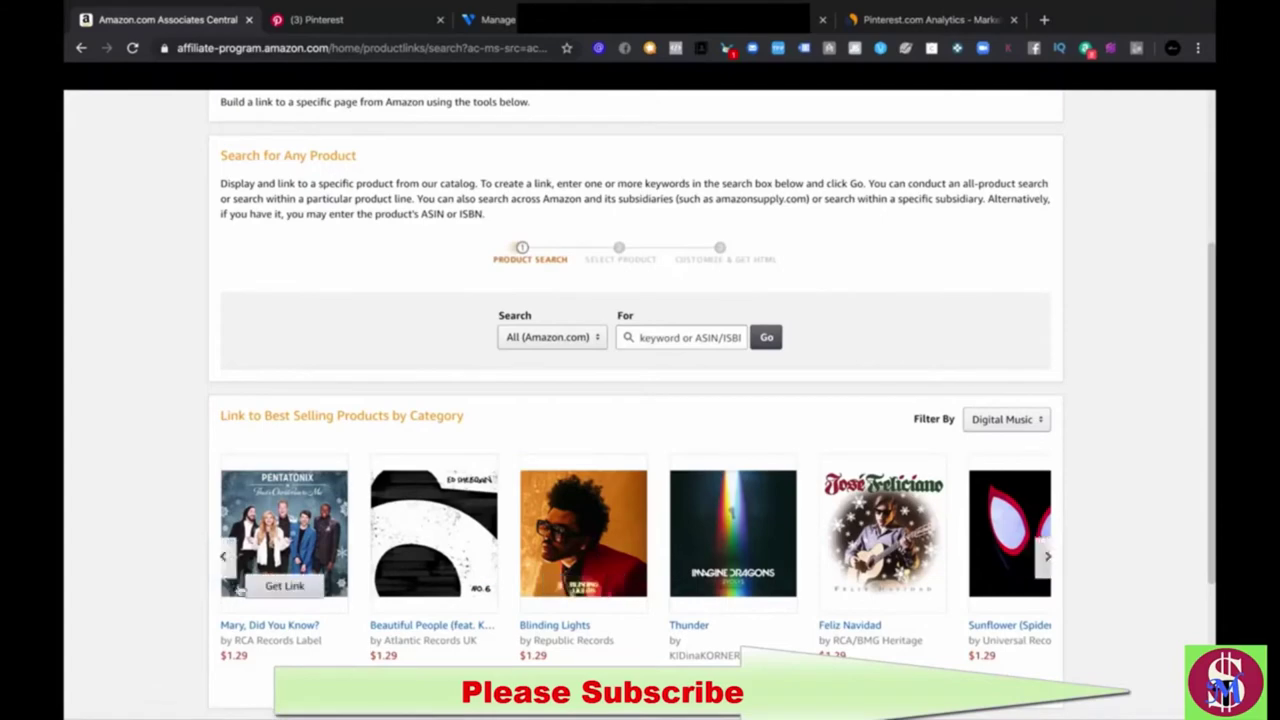
left_click(223, 560)
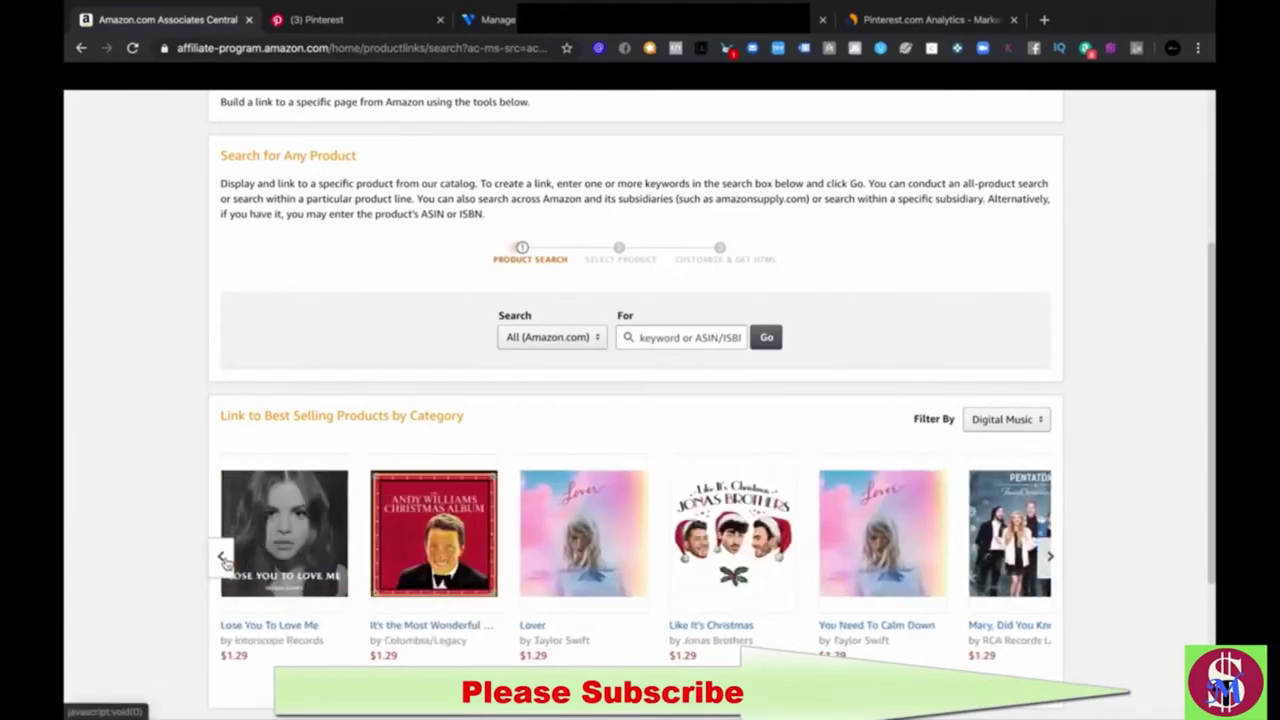
left_click(223, 560)
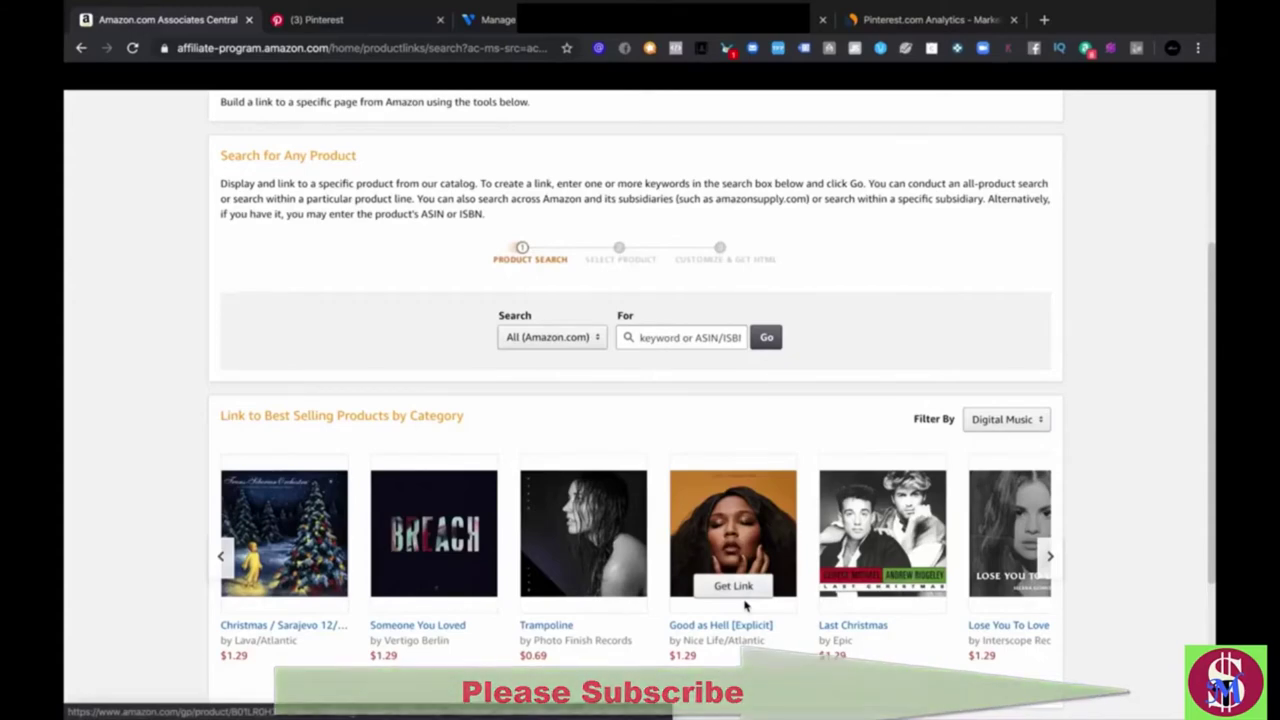
Step: Review the Pinterest profile and SimilarWeb's traffic overview for pinterest.com, returning to Amazon Associates Central
left_click(358, 24)
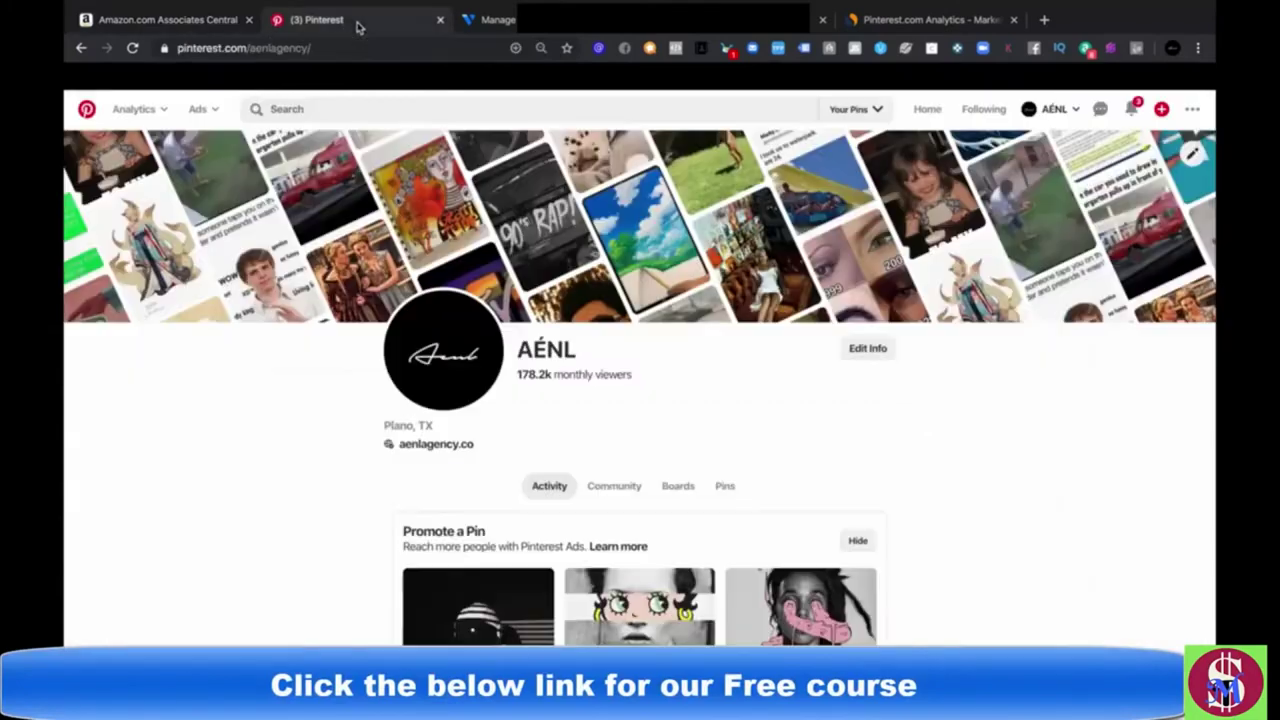
left_click(932, 28)
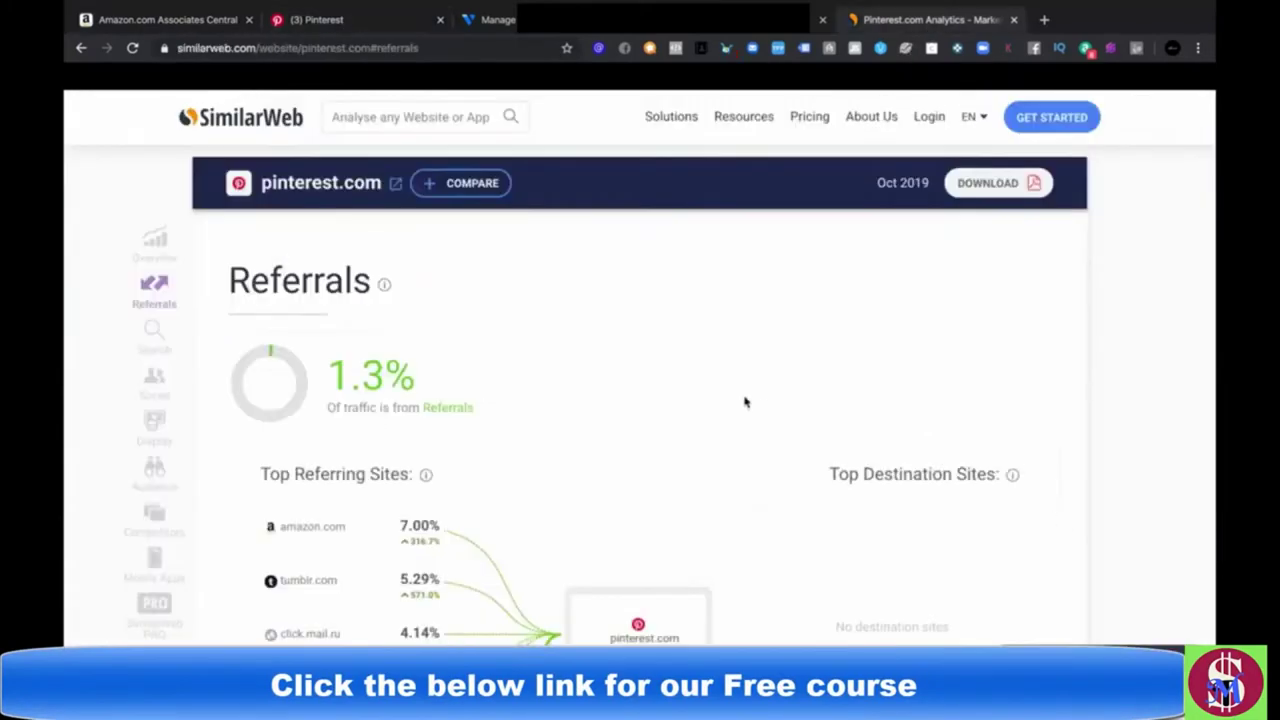
scroll(744, 402, "up", 10)
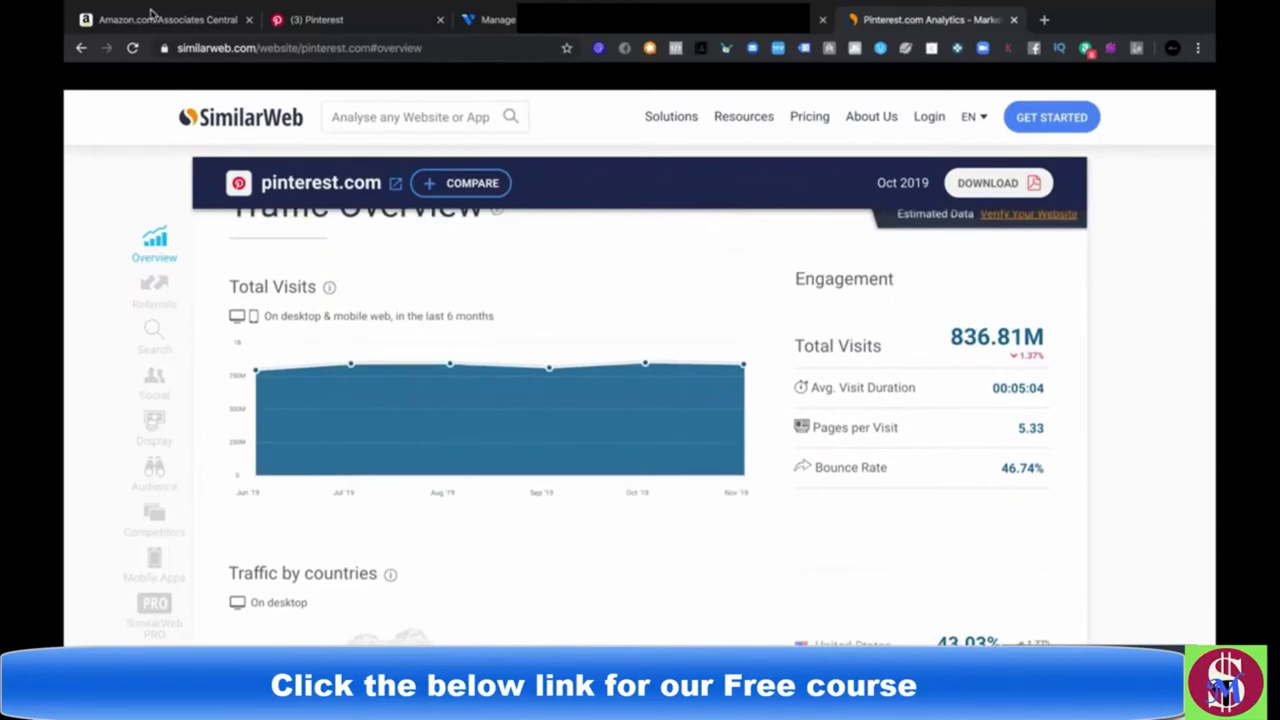
left_click(340, 19)
left_click(190, 20)
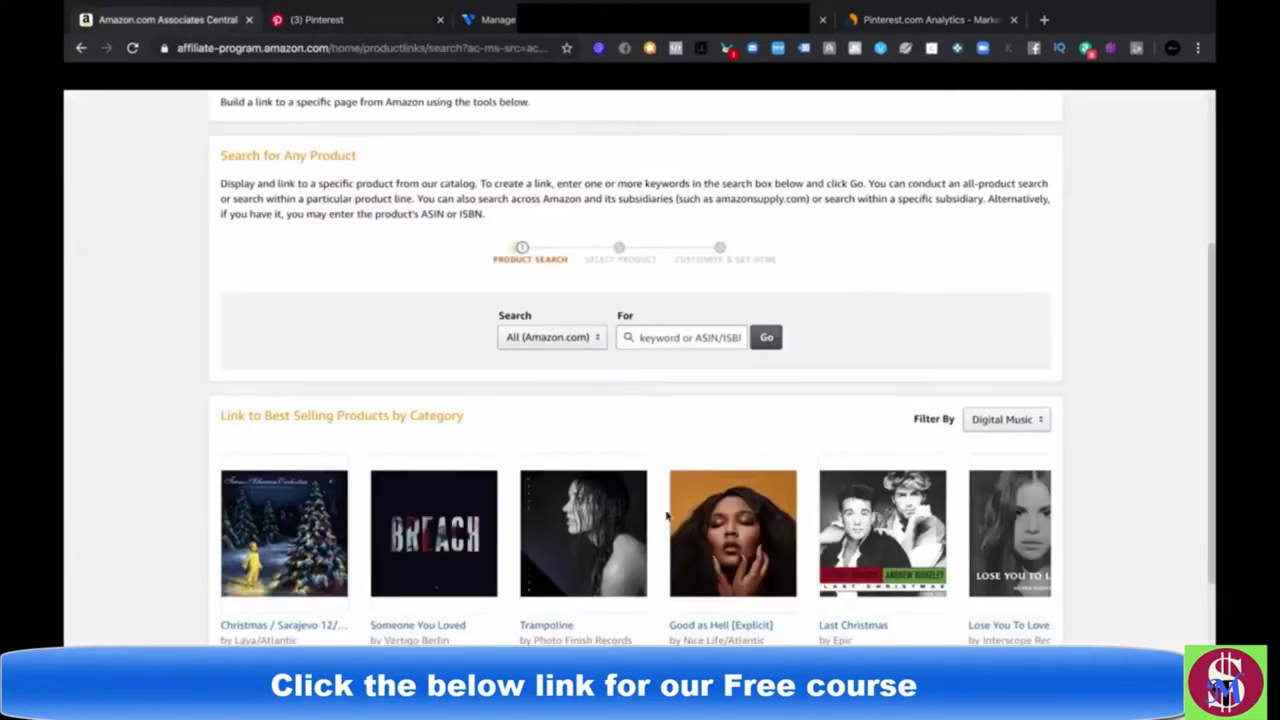
Step: Get the affiliate product link for Good as Hell [Explicit] and show its Image Only version
left_click(731, 586)
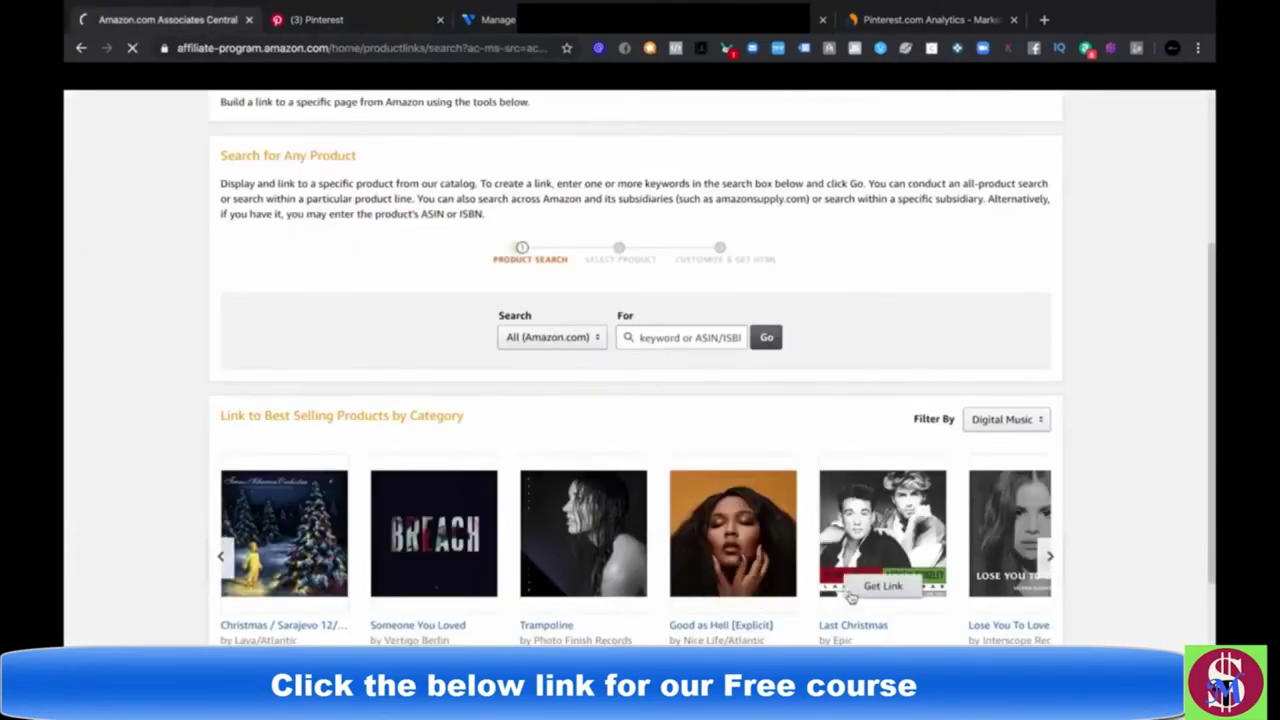
scroll(742, 546, "down", 1)
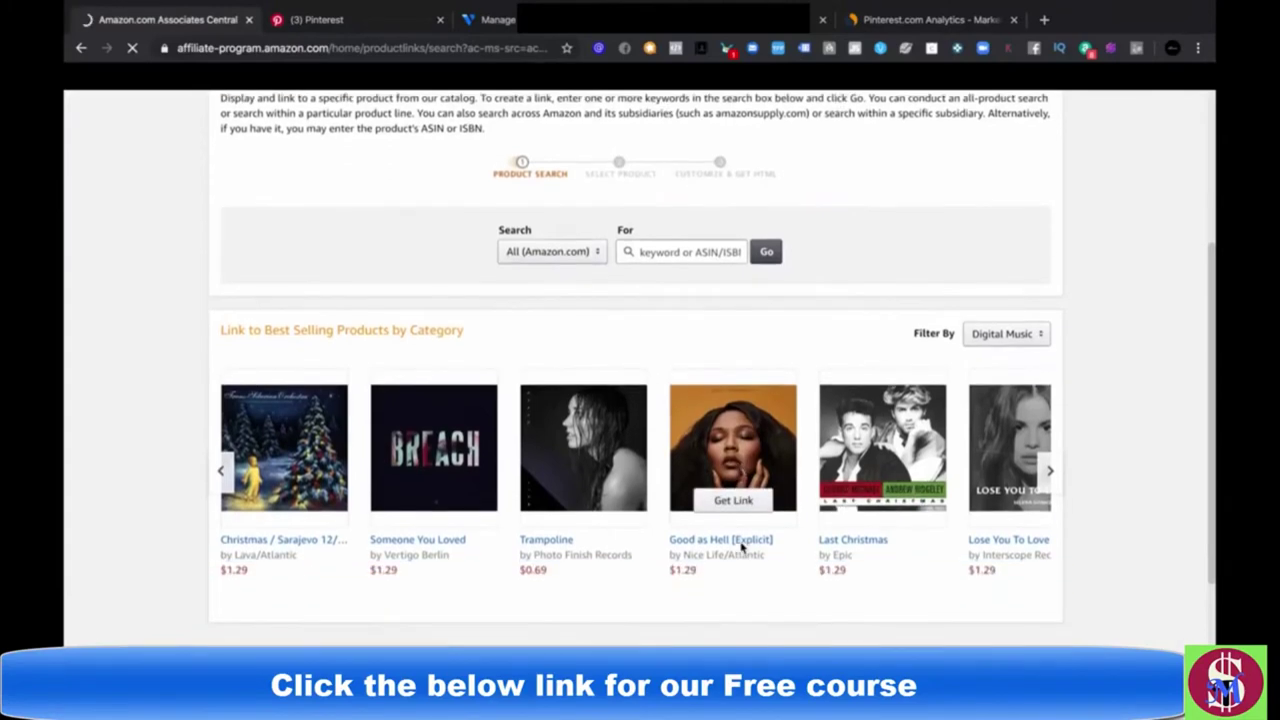
left_click(733, 503)
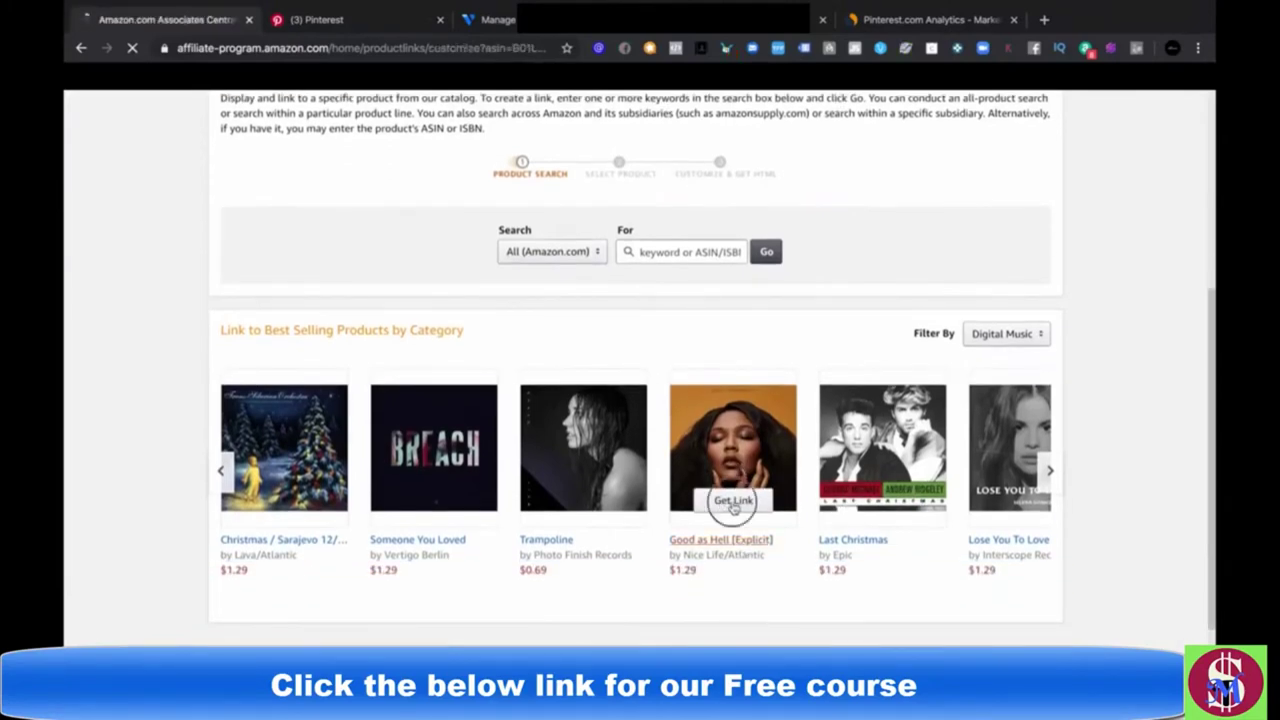
scroll(731, 524, "down", 1)
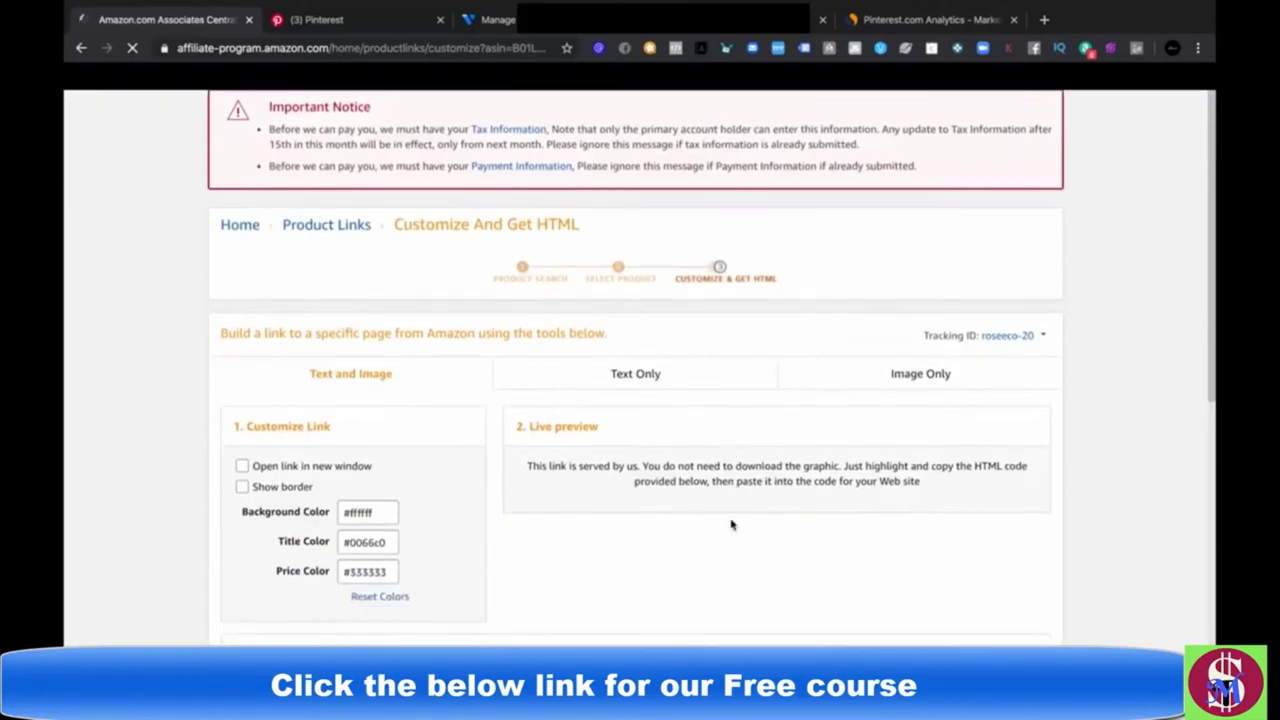
scroll(731, 524, "down", 1)
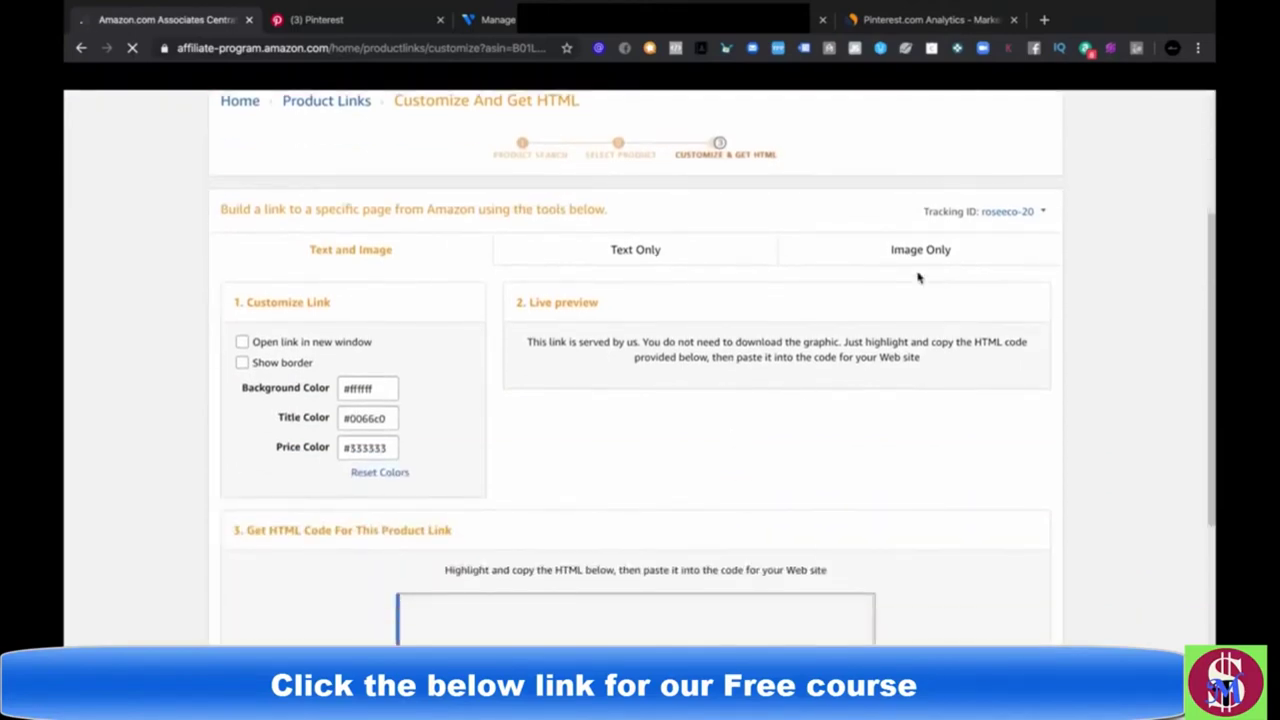
left_click(907, 262)
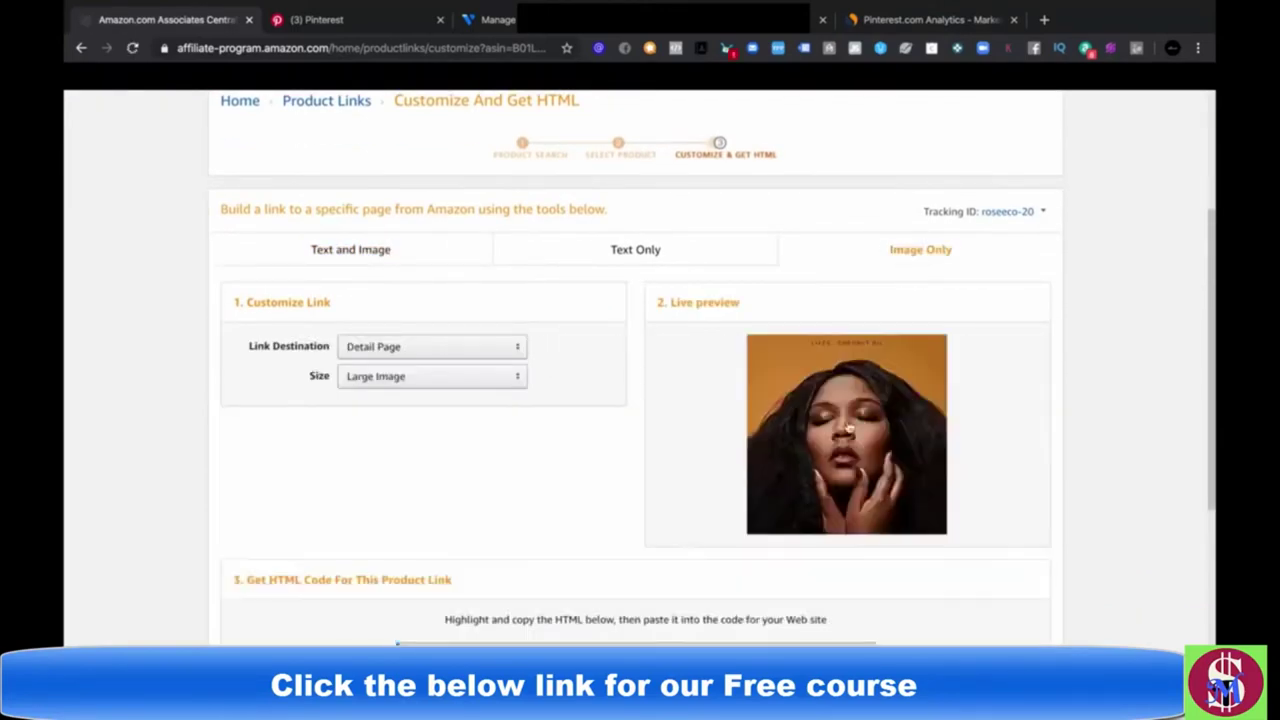
Step: Open the album cover image on its own page, save it to the Desktop as a JPEG image, and close that page
right_click(887, 403)
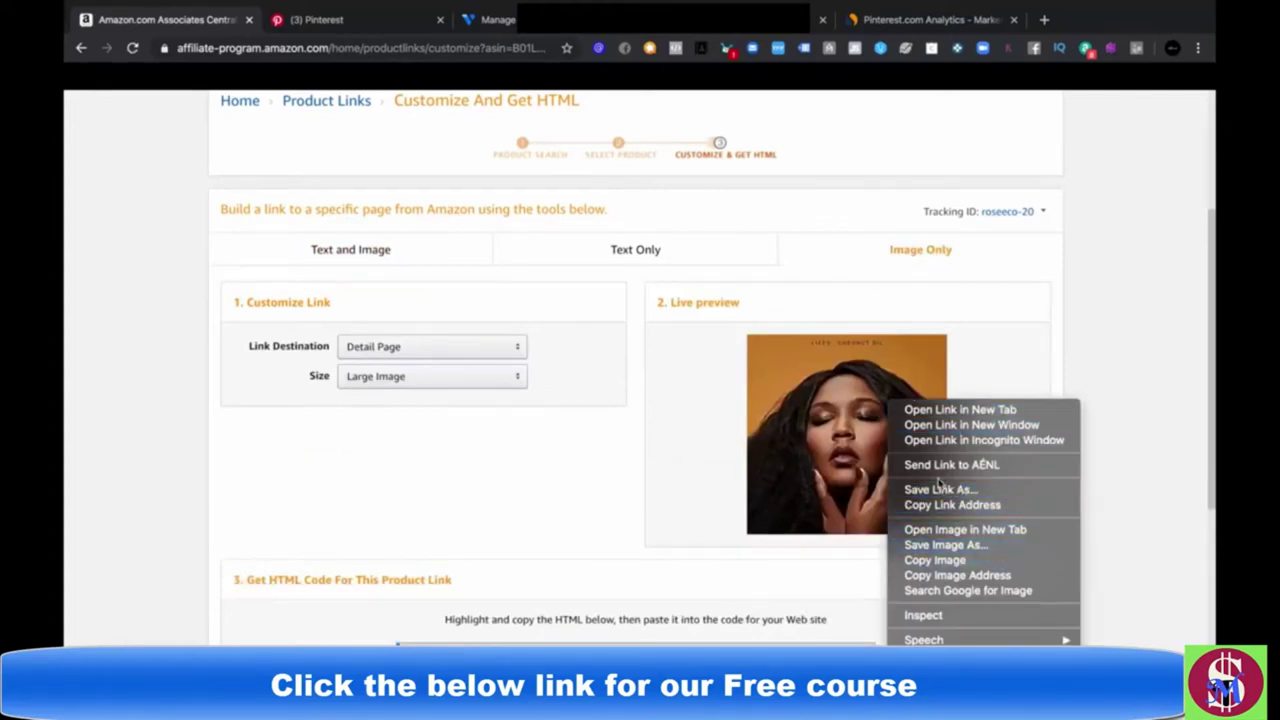
left_click(973, 536)
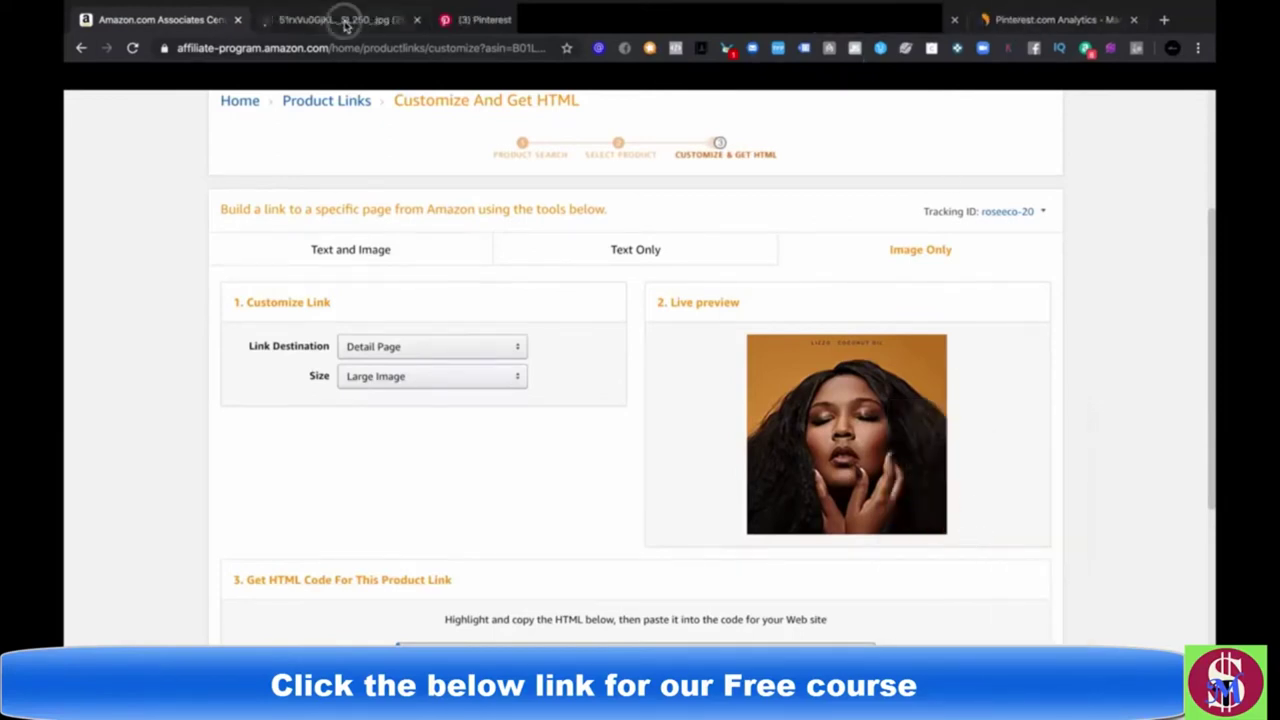
left_click(343, 20)
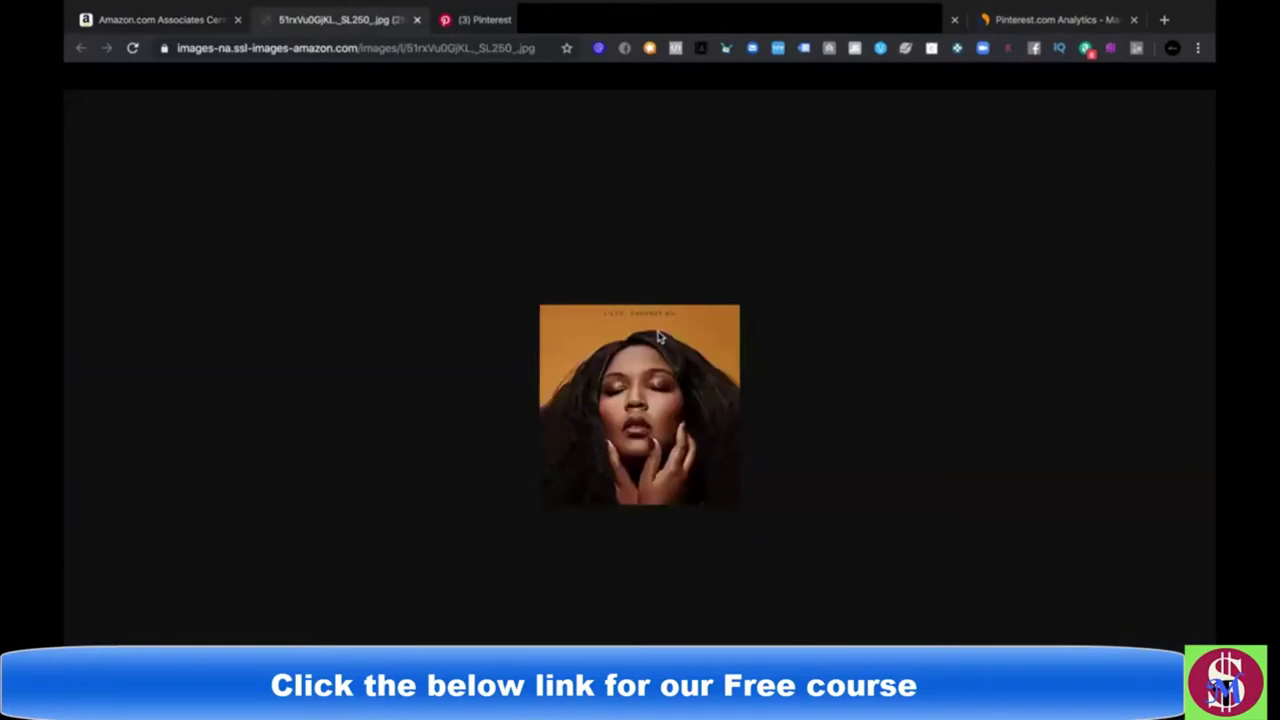
right_click(658, 336)
left_click(771, 357)
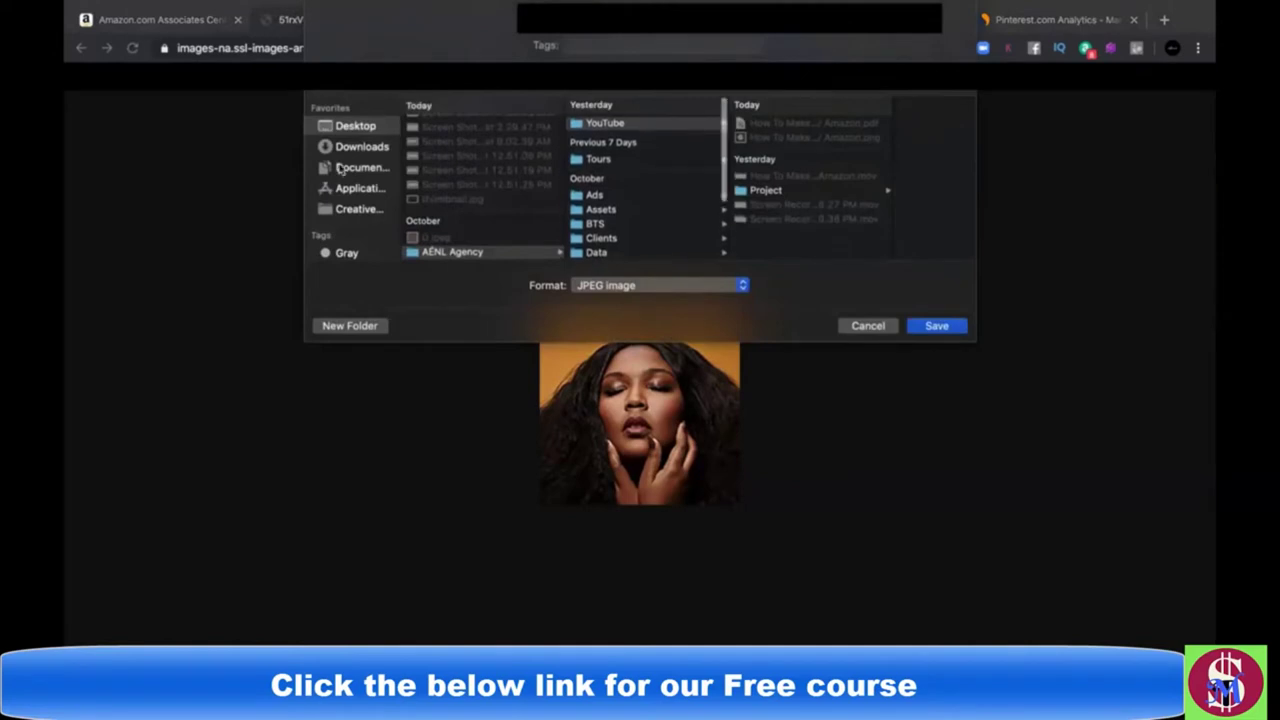
left_click(358, 147)
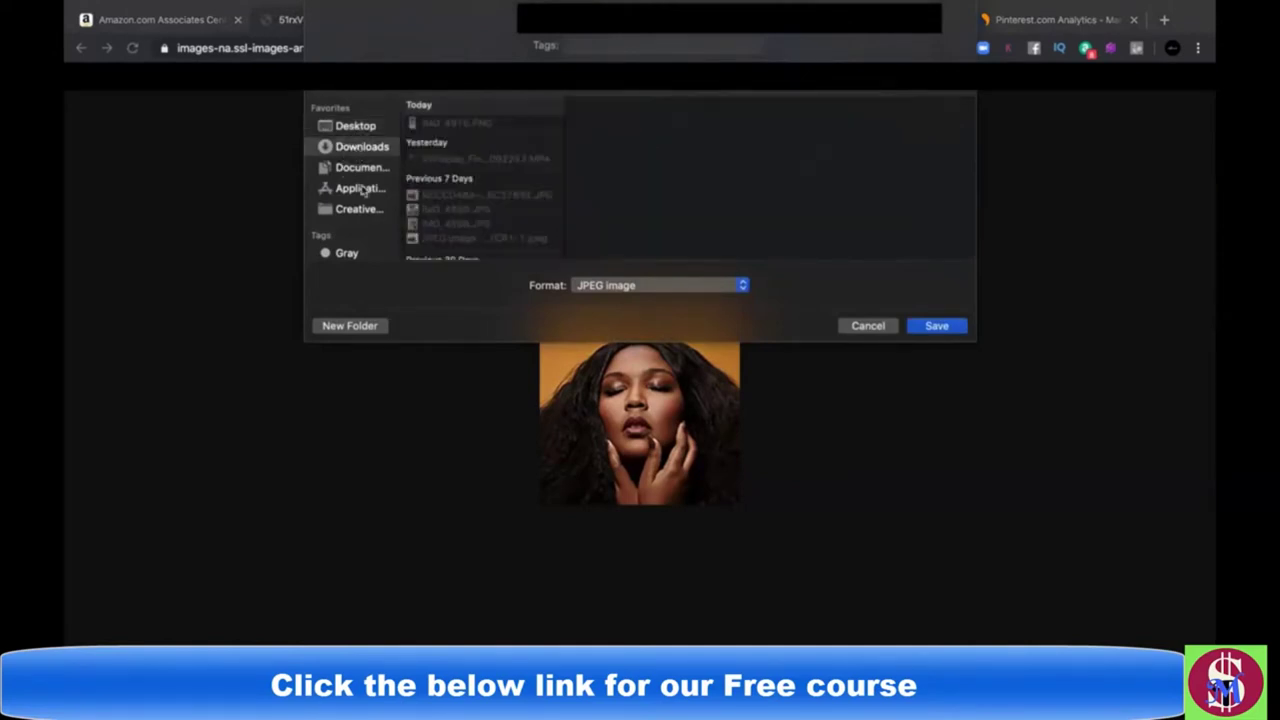
left_click(346, 128)
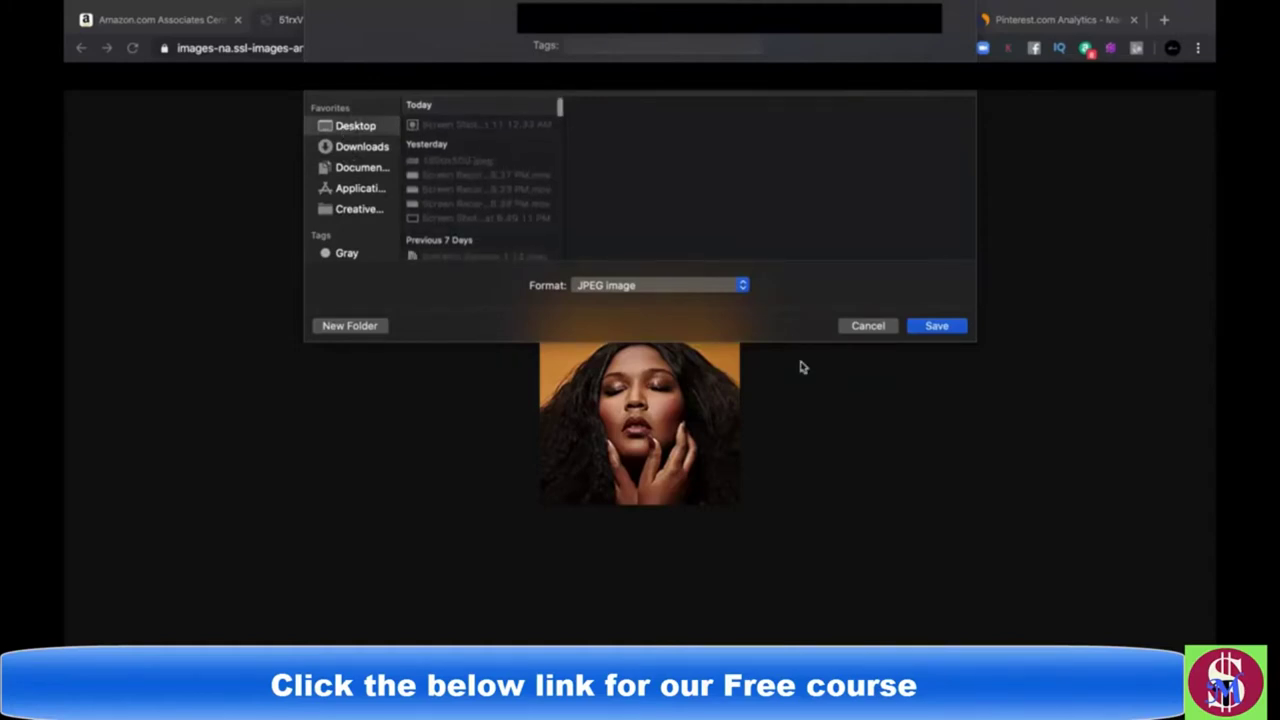
left_click(937, 327)
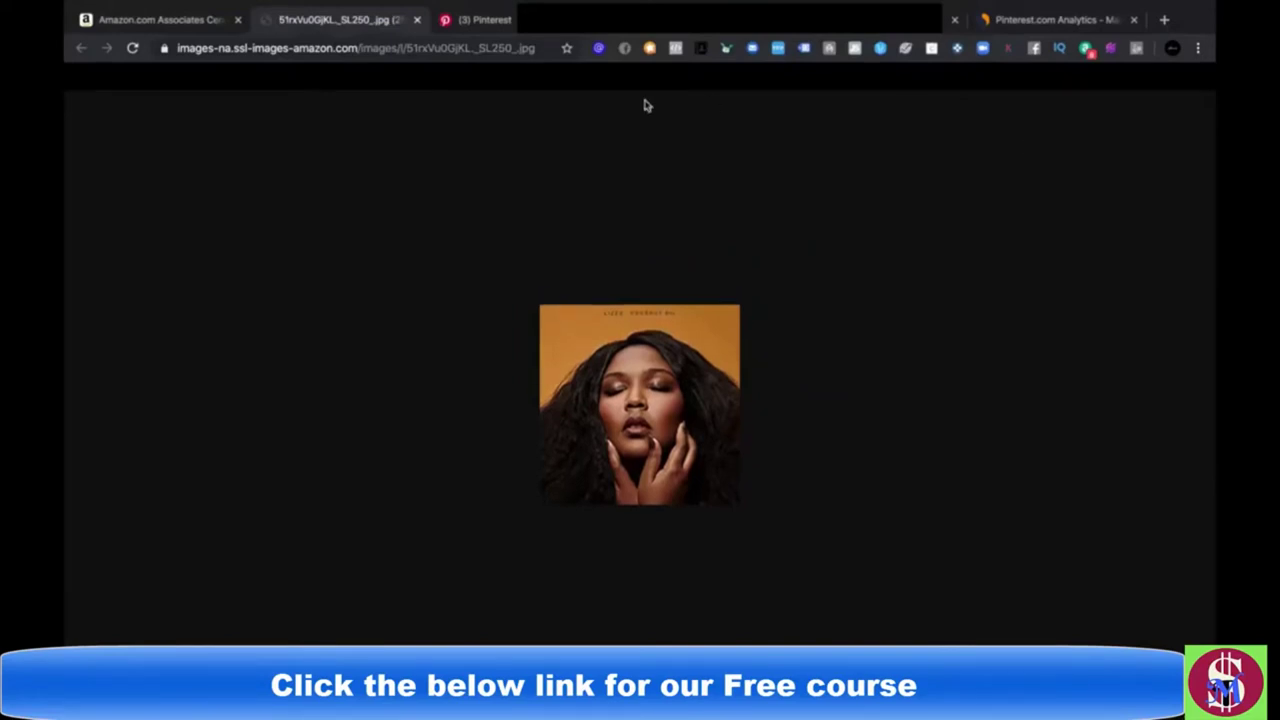
left_click(418, 20)
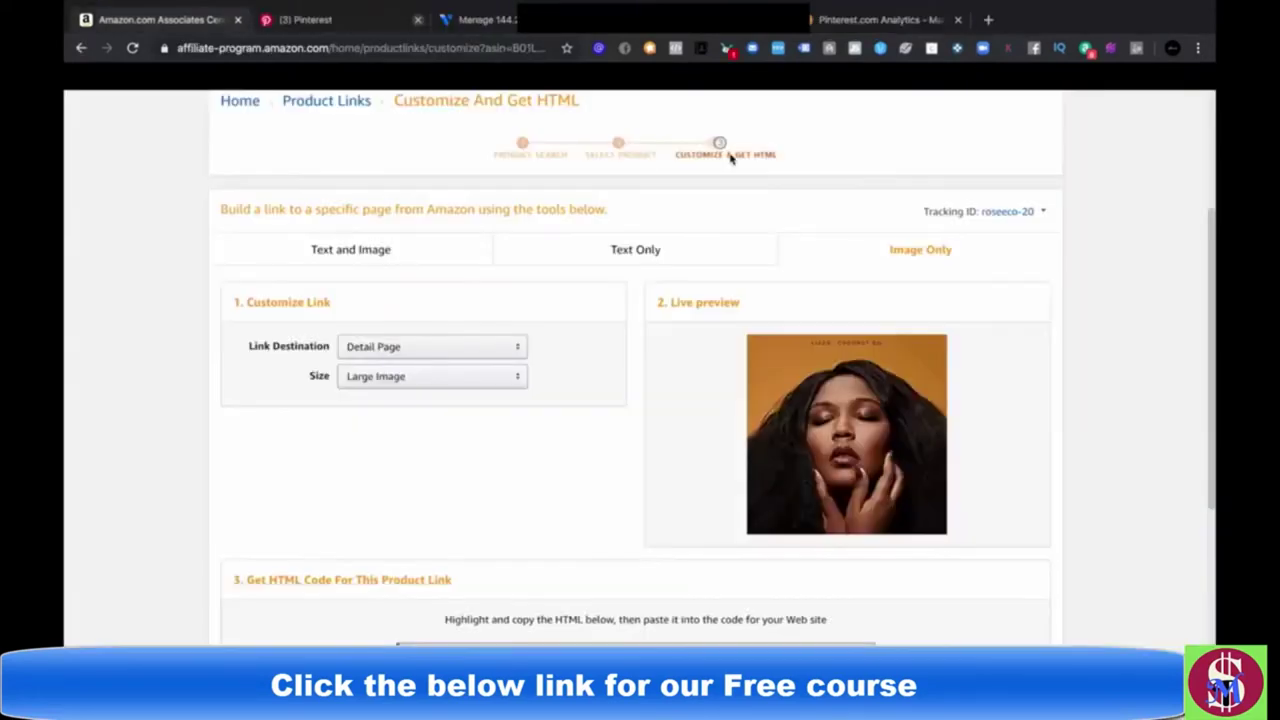
Step: Check the link destination options and the HTML code of the Image Only product link
left_click(466, 354)
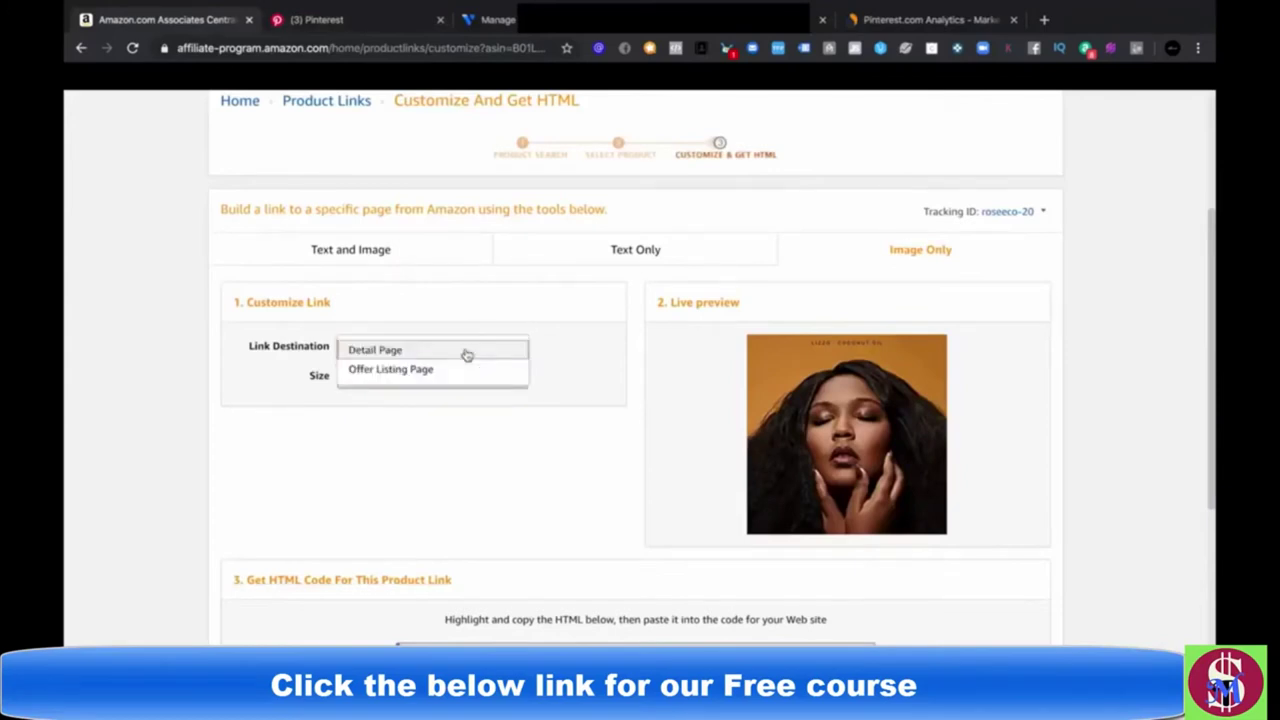
left_click(452, 423)
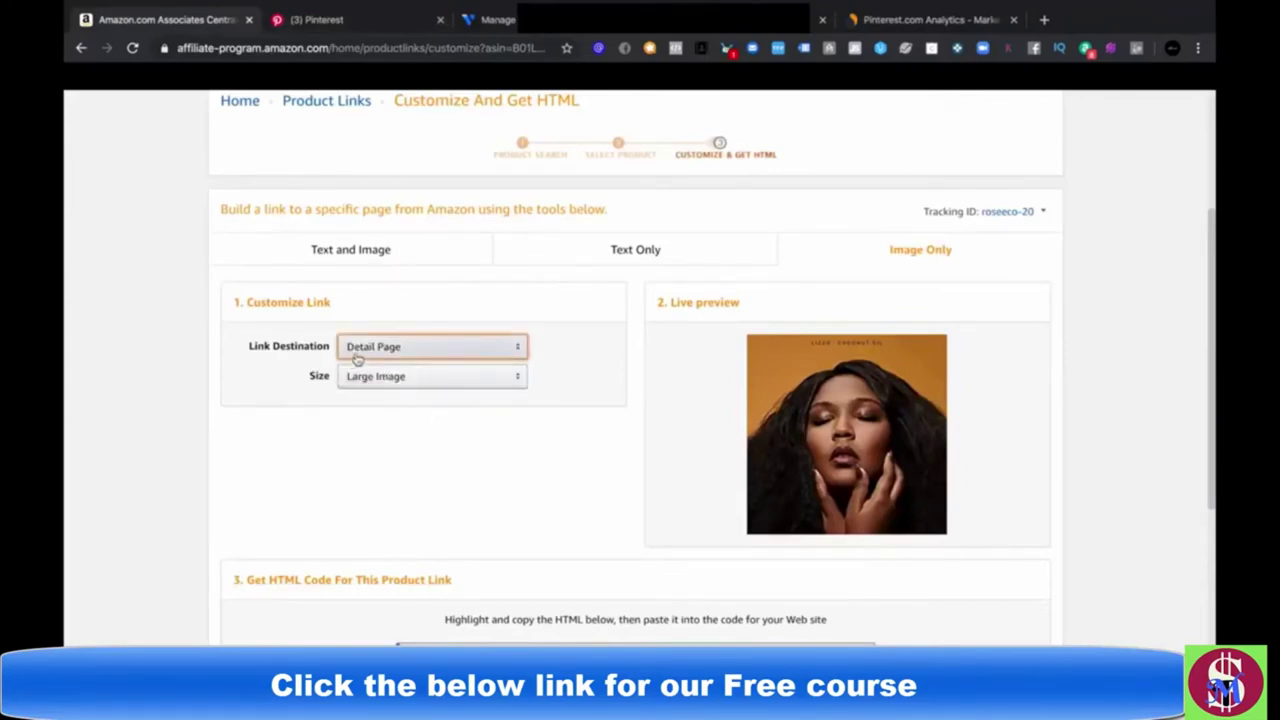
scroll(614, 366, "down", 2)
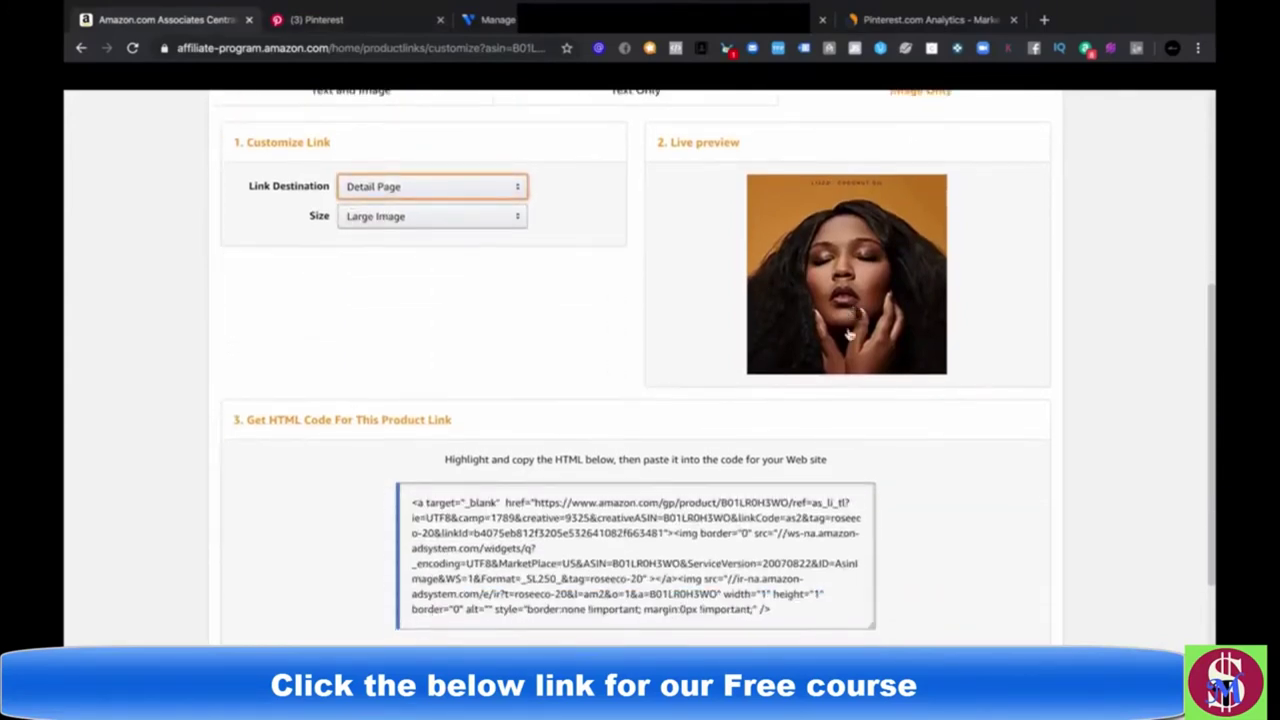
scroll(614, 366, "up", 2)
Step: Change the product link to Text Only and compare its Short Link and Standard Link formats
left_click(746, 260)
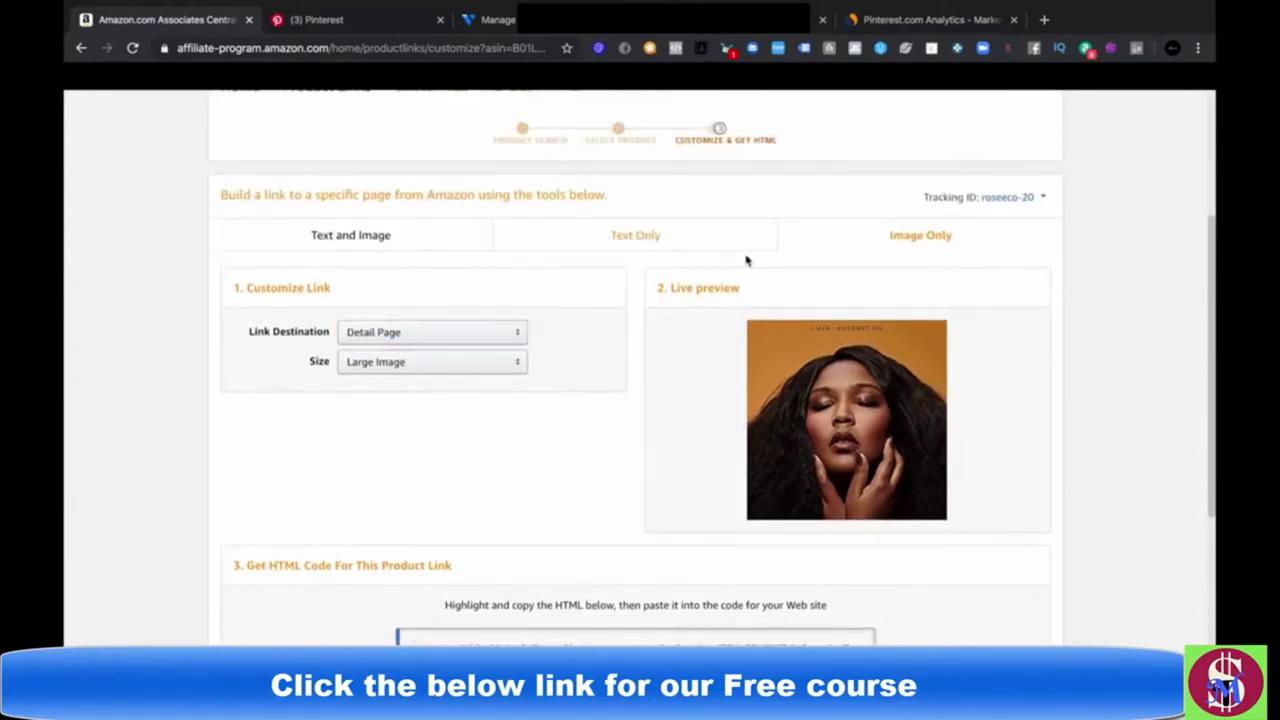
left_click(716, 240)
scroll(746, 260, "down", 1)
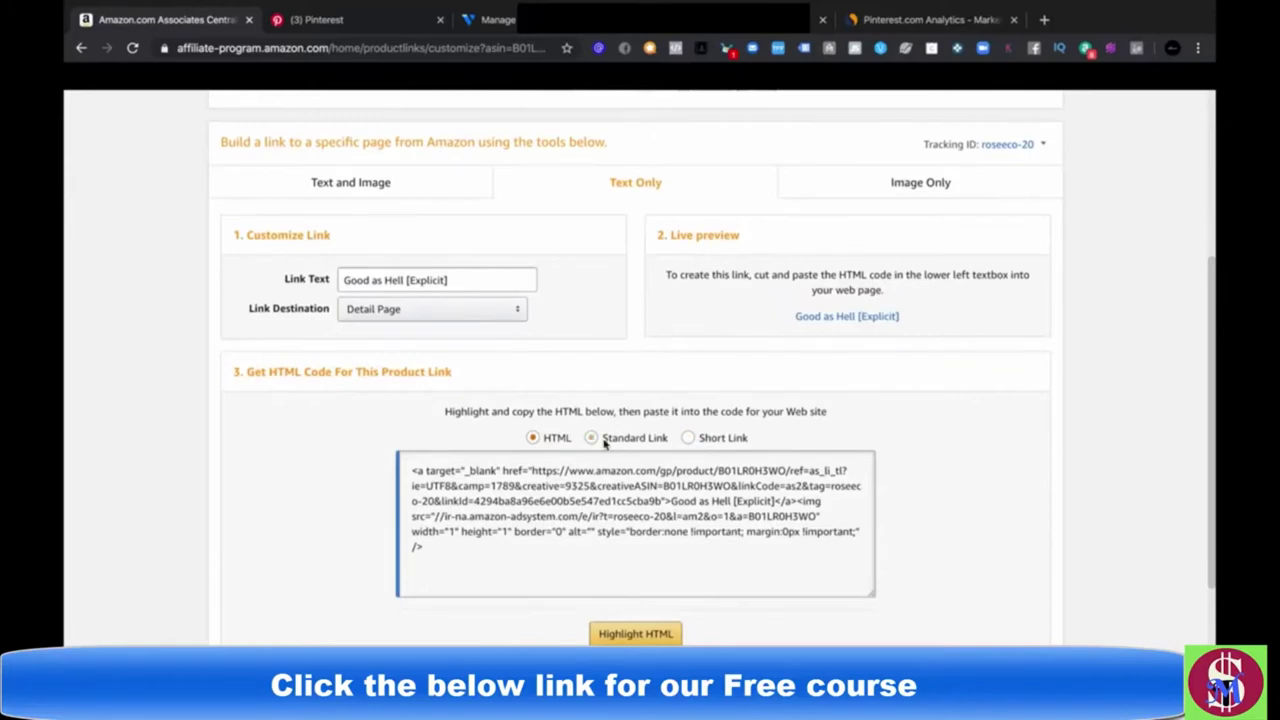
left_click(688, 438)
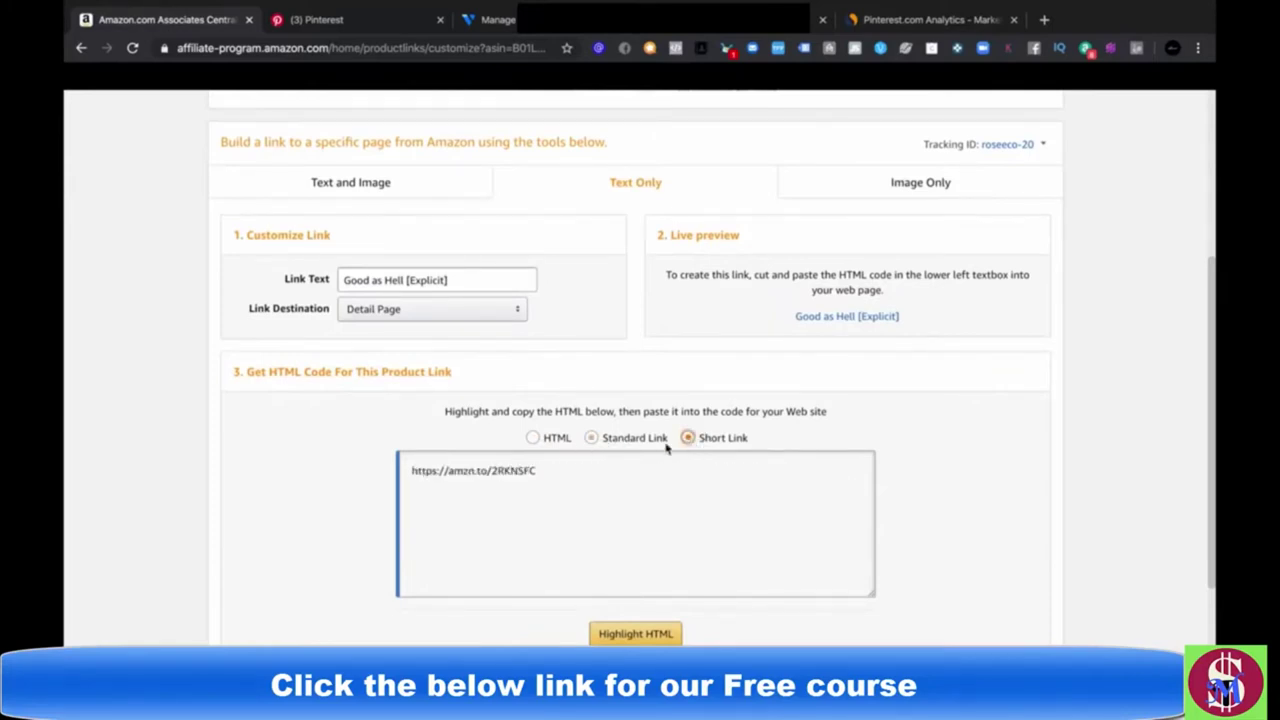
left_click(590, 438)
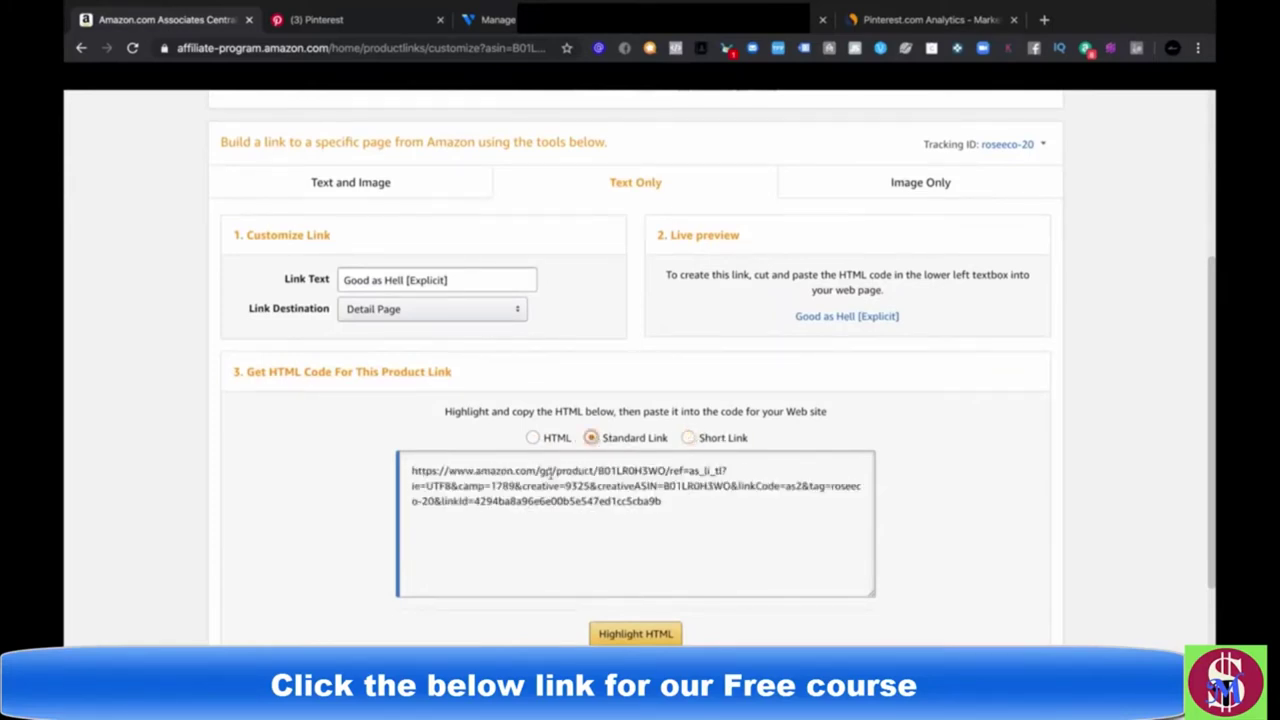
left_click(694, 503)
key("ctrl+a")
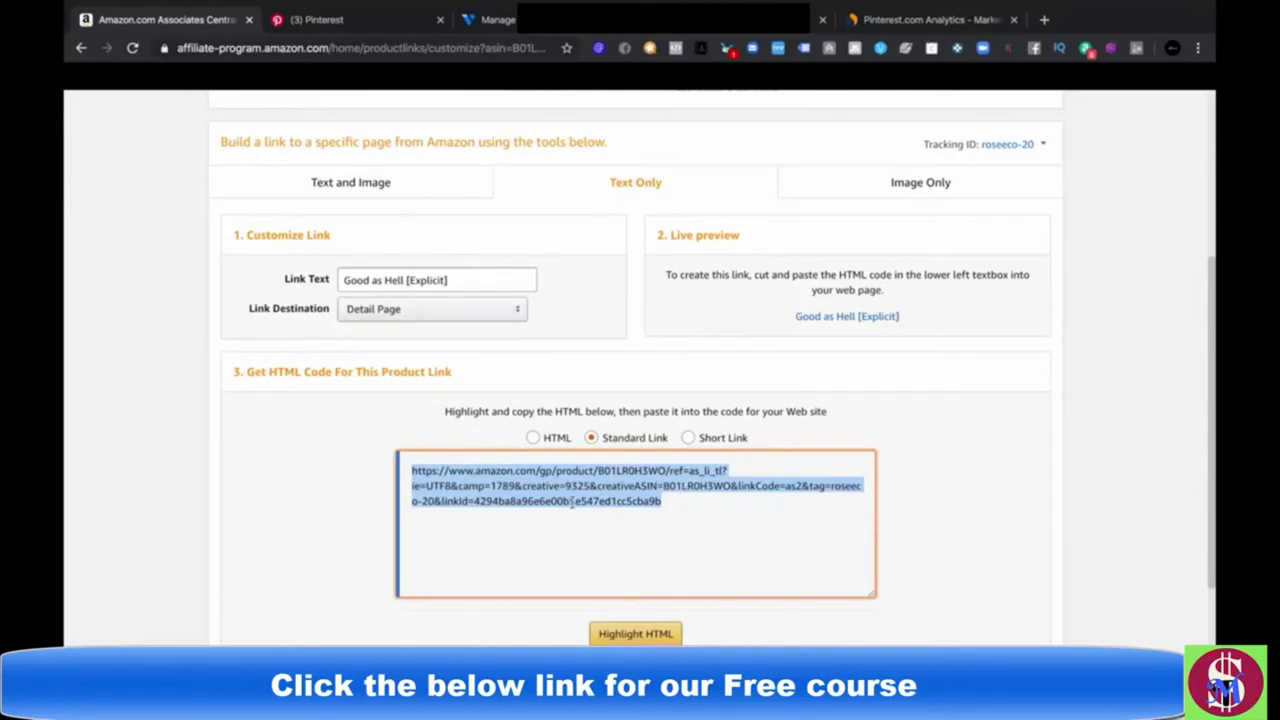
Step: Choose the Short Link format and copy the affiliate link for Good as Hell [Explicit]
left_click(687, 438)
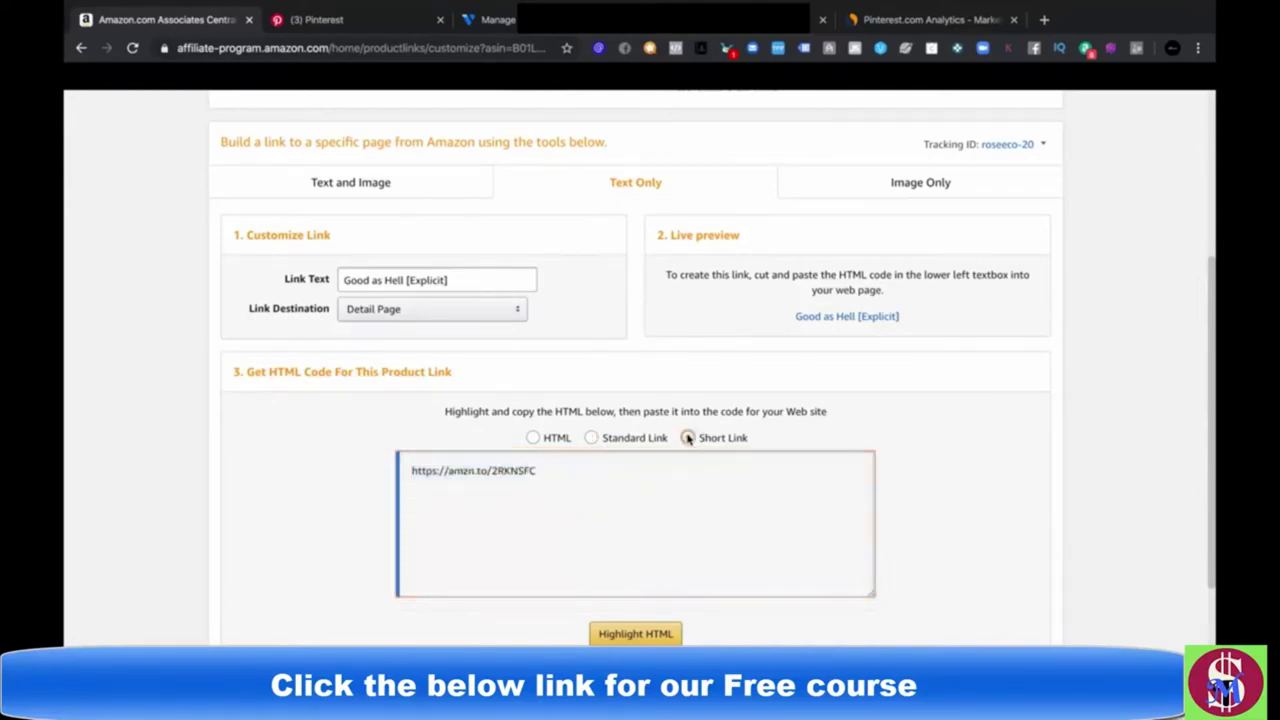
left_click(603, 475)
key("ctrl+c")
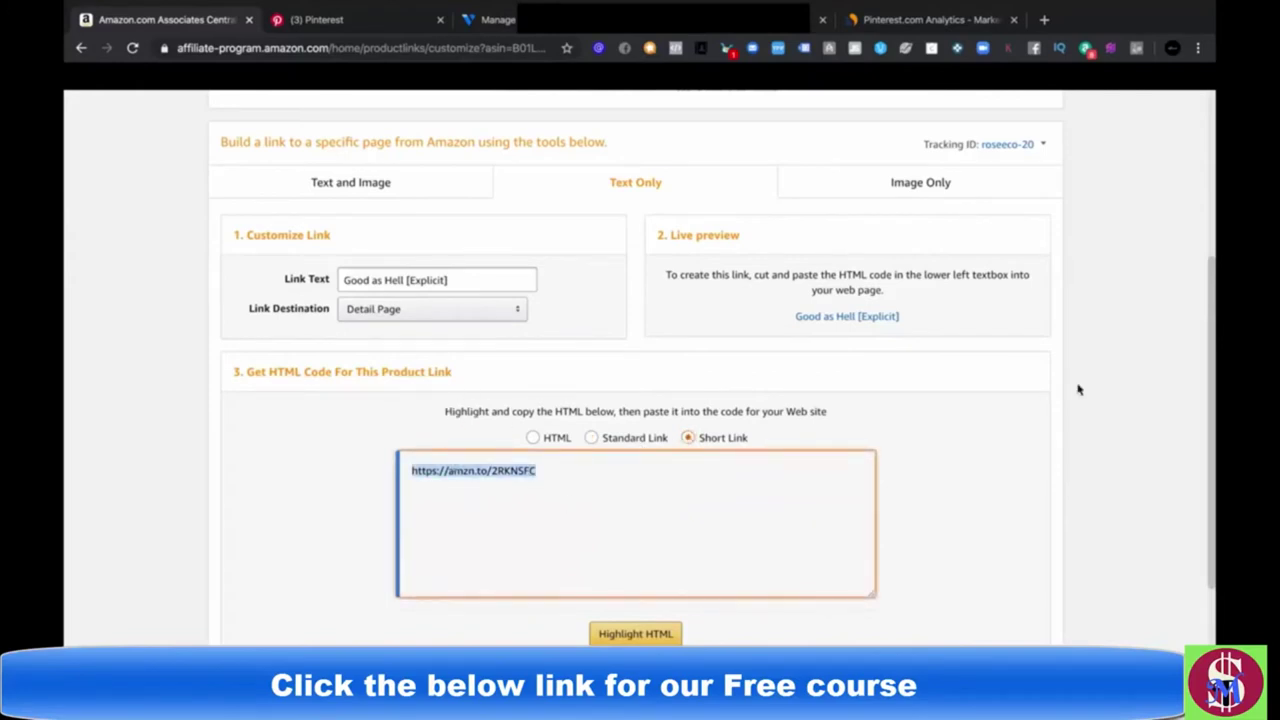
Step: Switch from SimilarWeb's Pinterest analytics to the Vultr server information page for AENL
left_click(930, 22)
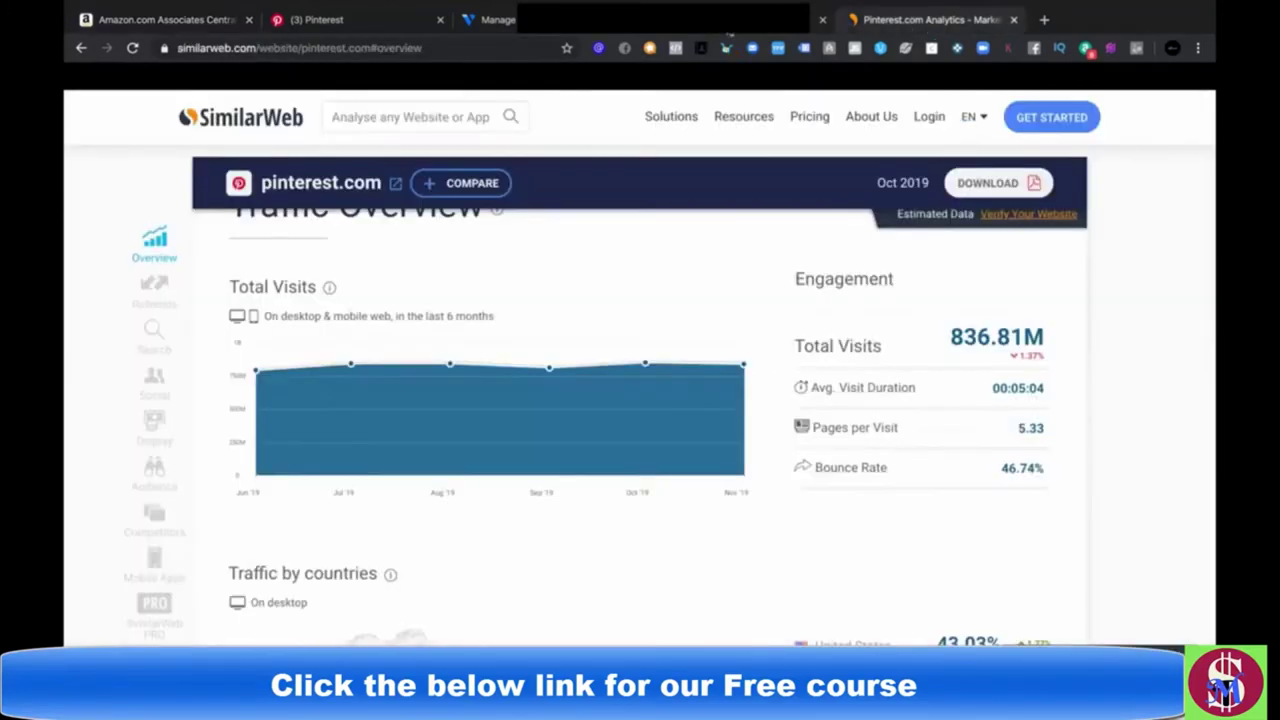
left_click(728, 33)
left_click(560, 25)
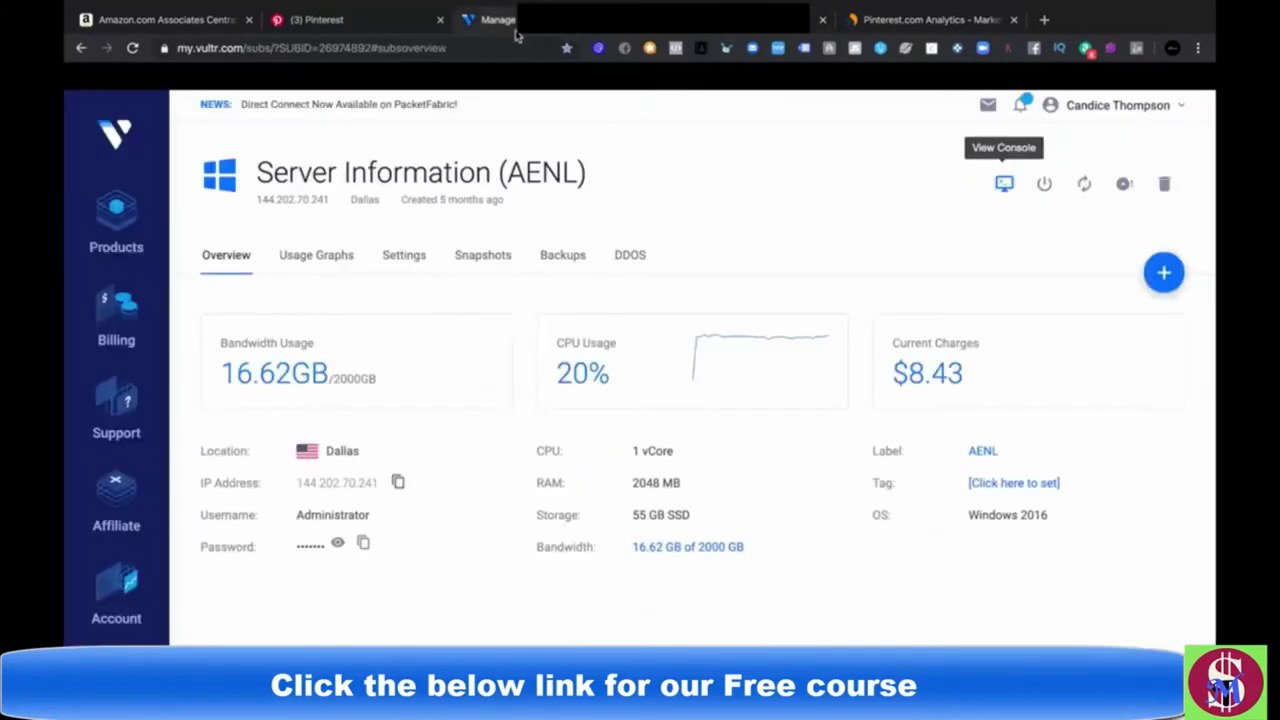
Step: Switch to Pinterest, start creating a new Pin and dismiss the Pin builder's introductory tour
left_click(318, 20)
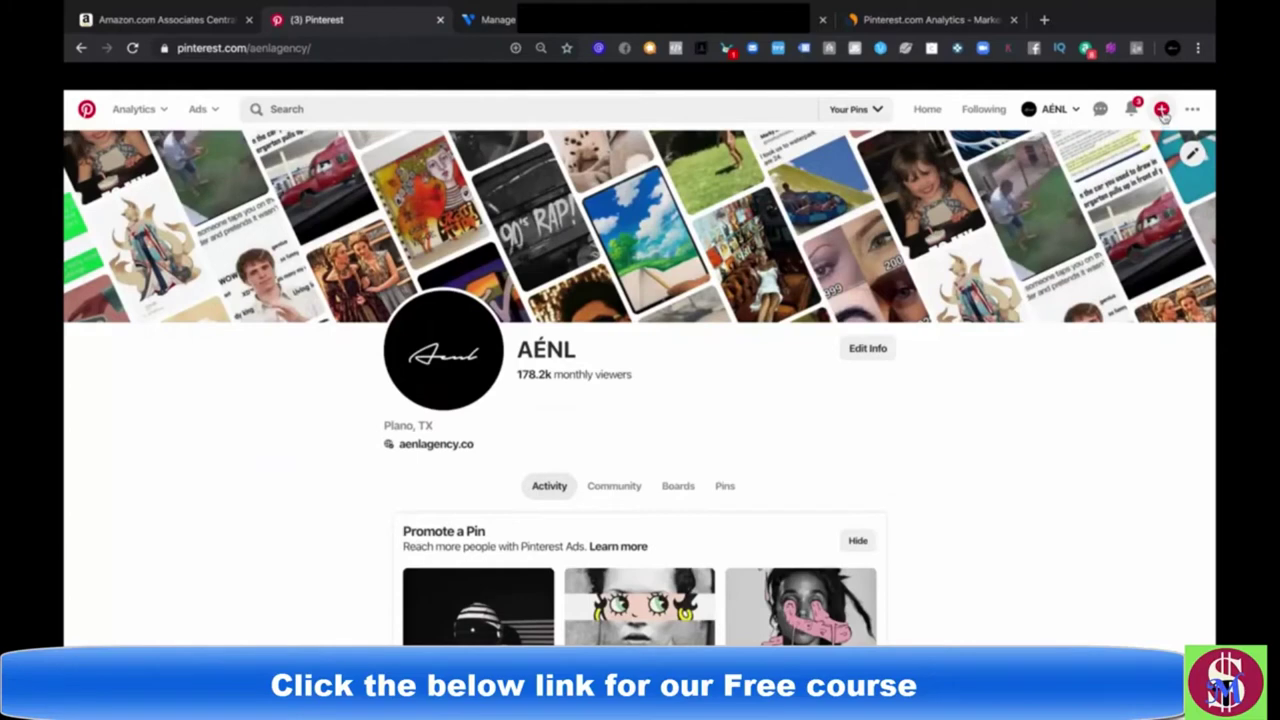
left_click(1162, 112)
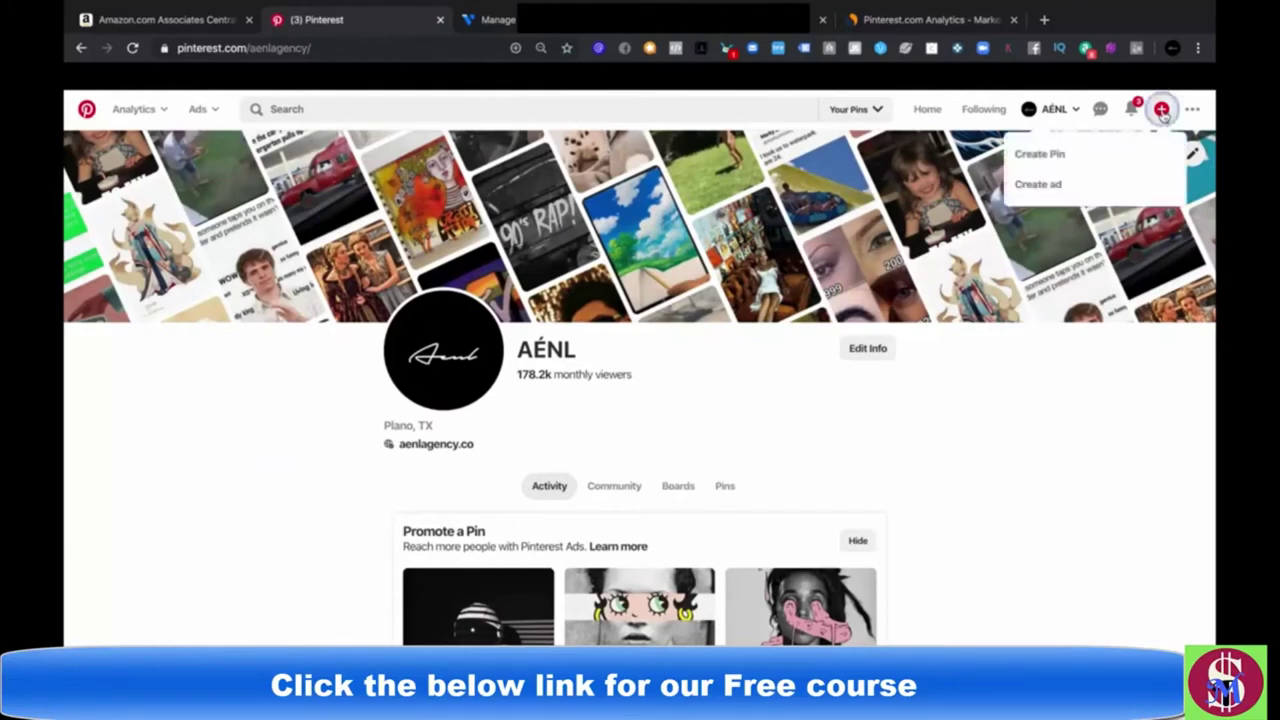
left_click(1031, 160)
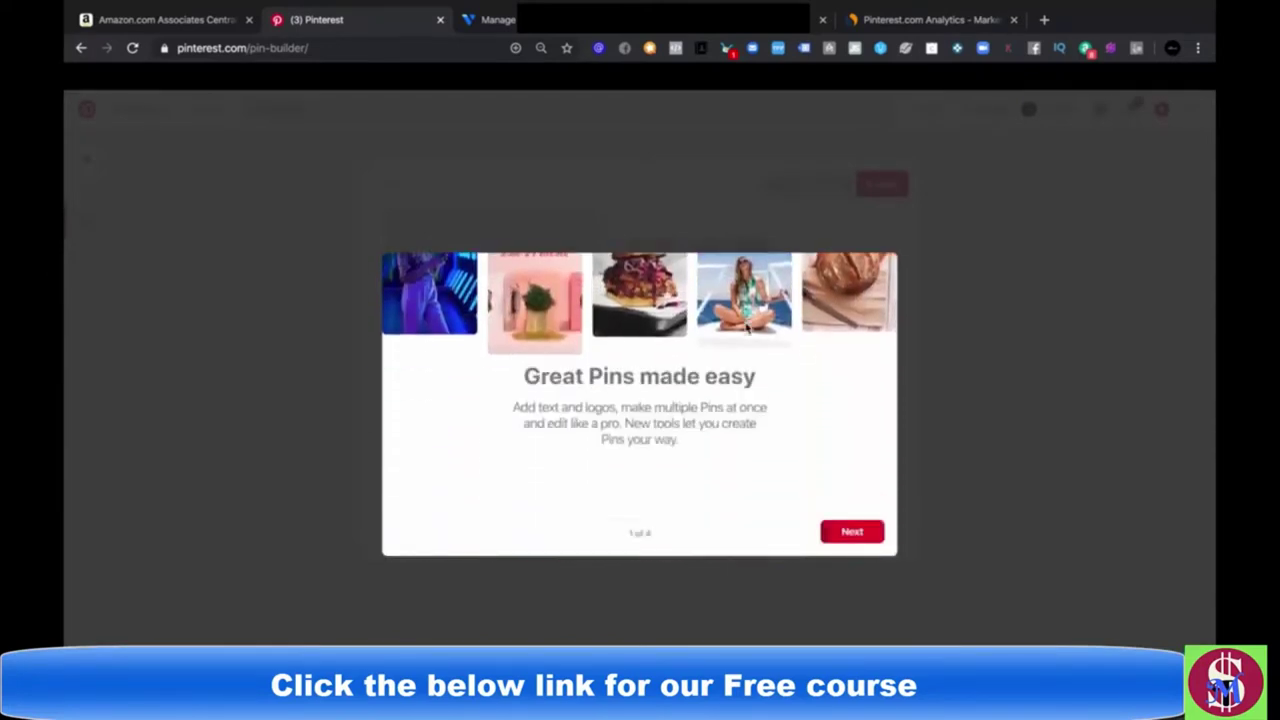
left_click(853, 531)
left_click(858, 533)
left_click(853, 533)
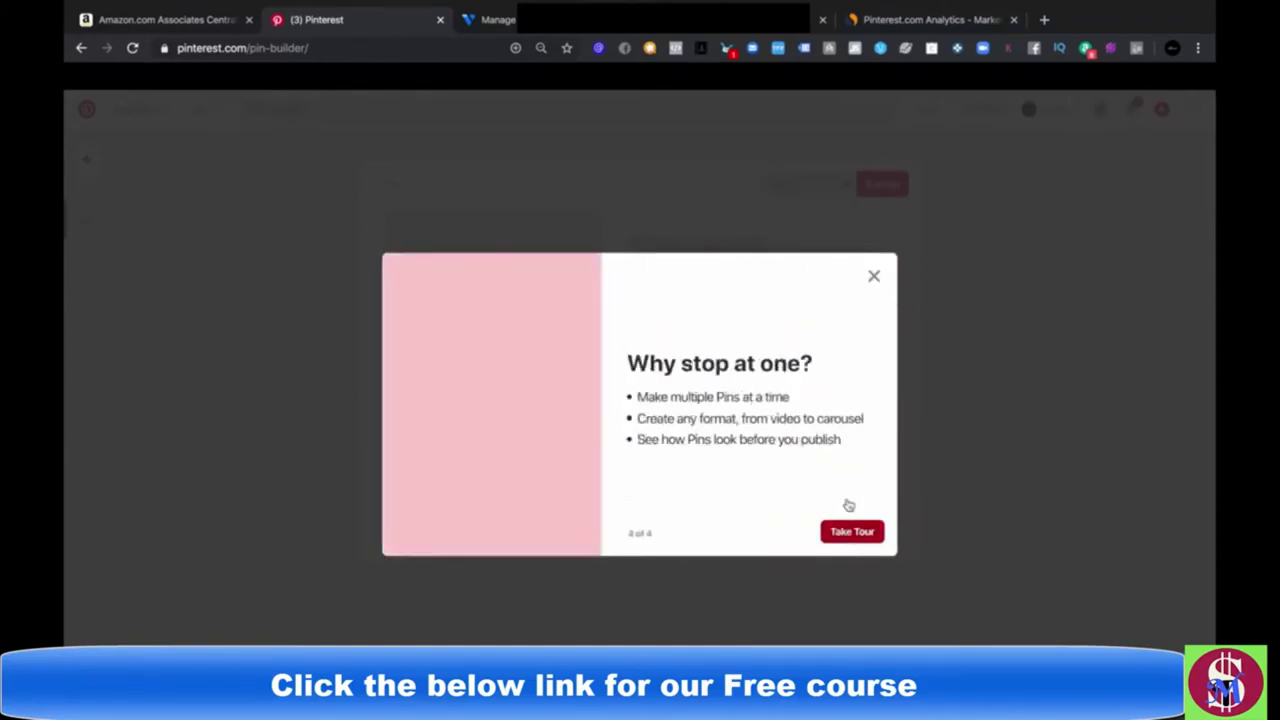
left_click(873, 277)
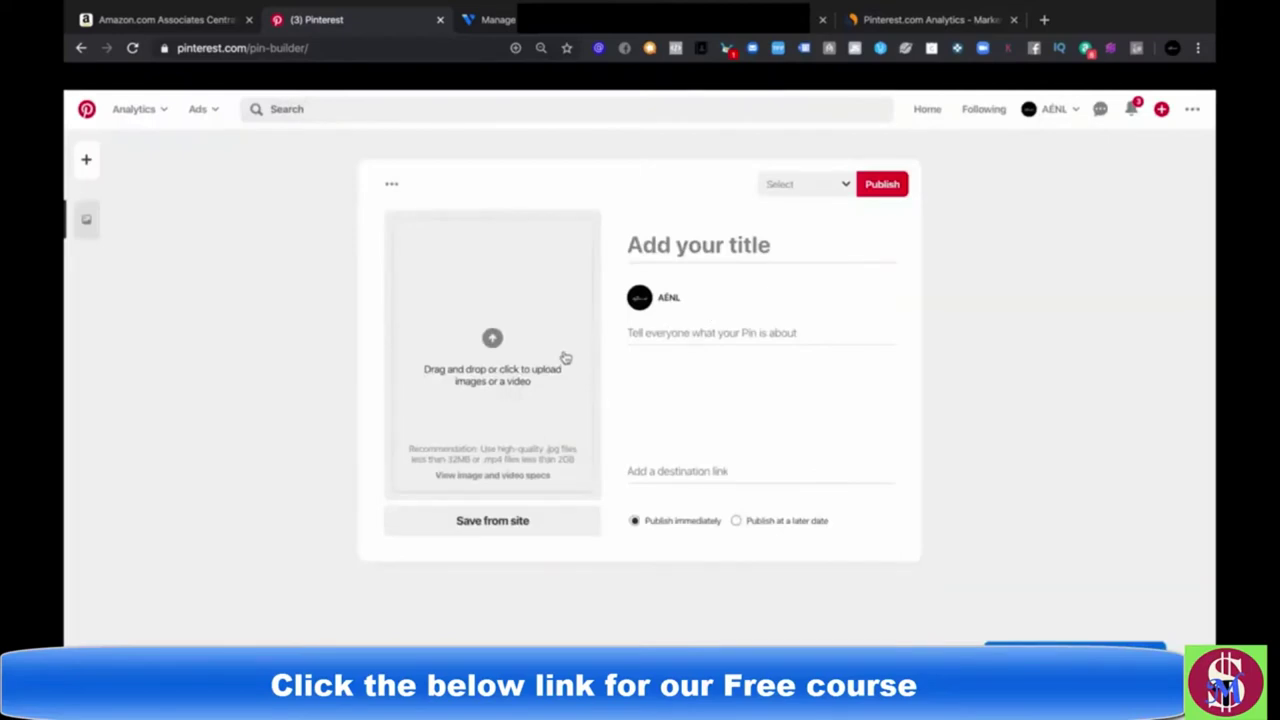
left_click(665, 470)
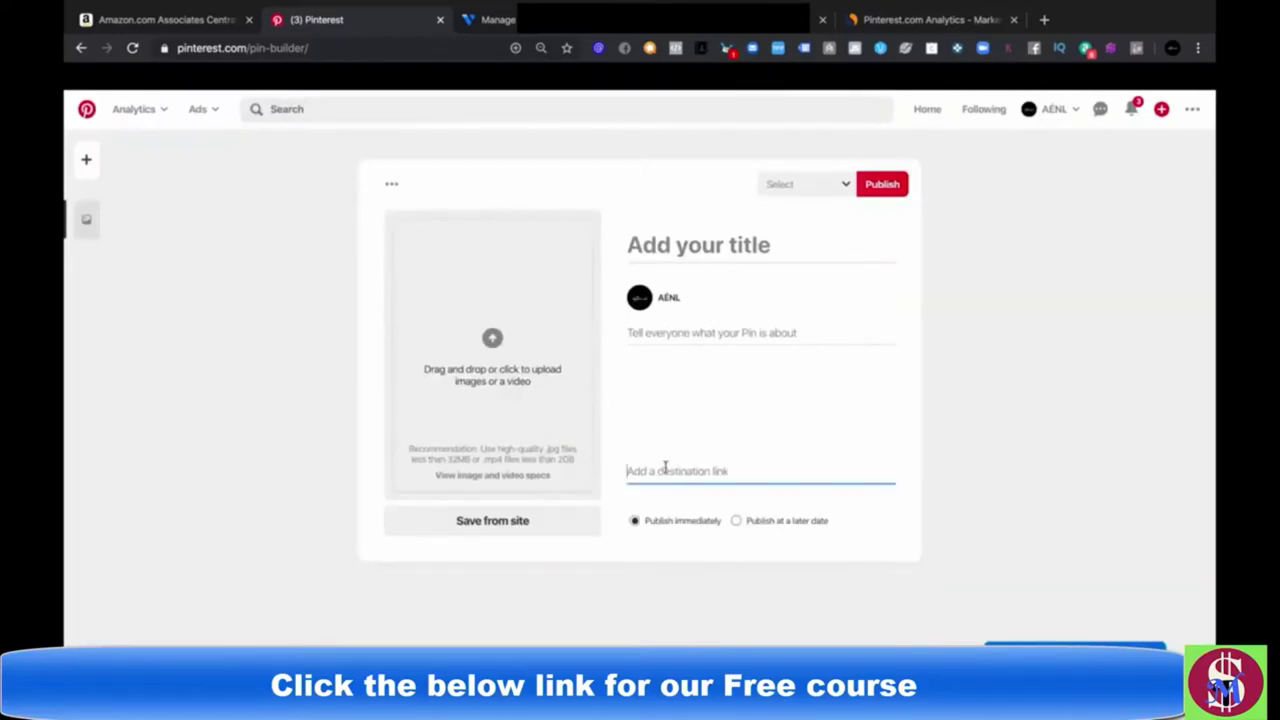
key("ctrl+v")
left_click(728, 412)
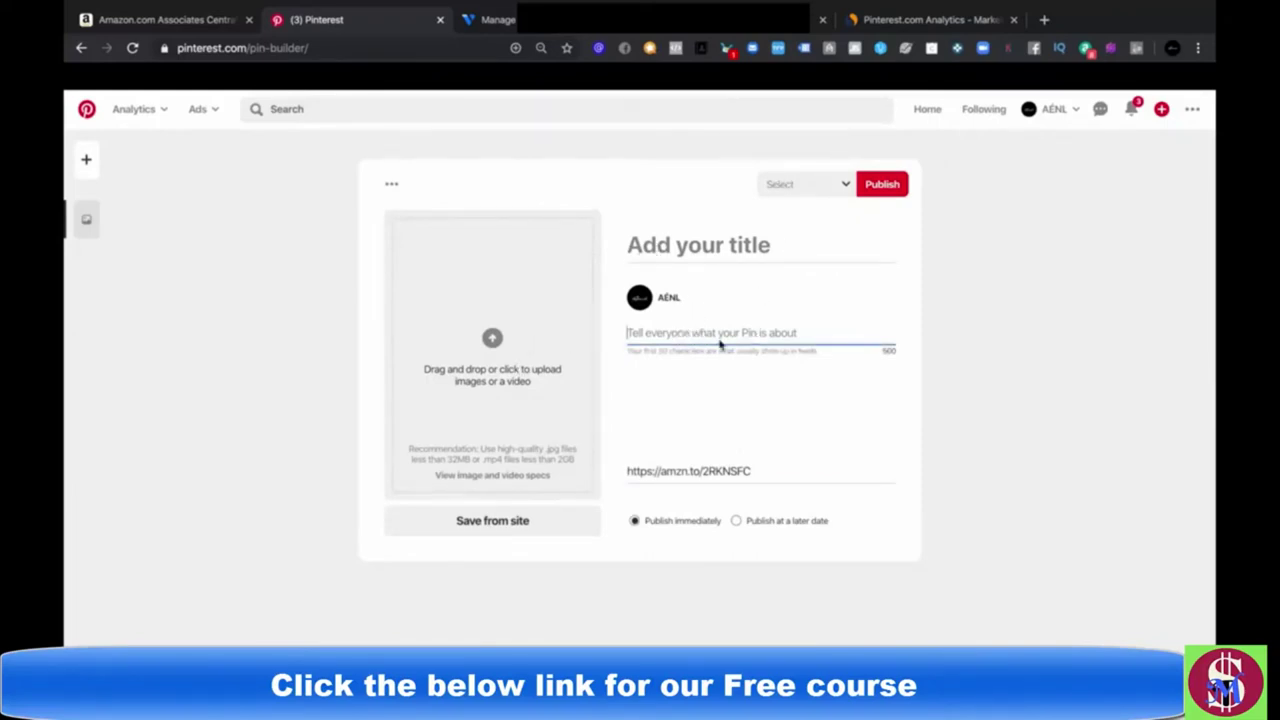
Step: Upload the song's cover image from the Downloads folder to the Pin
left_click(507, 330)
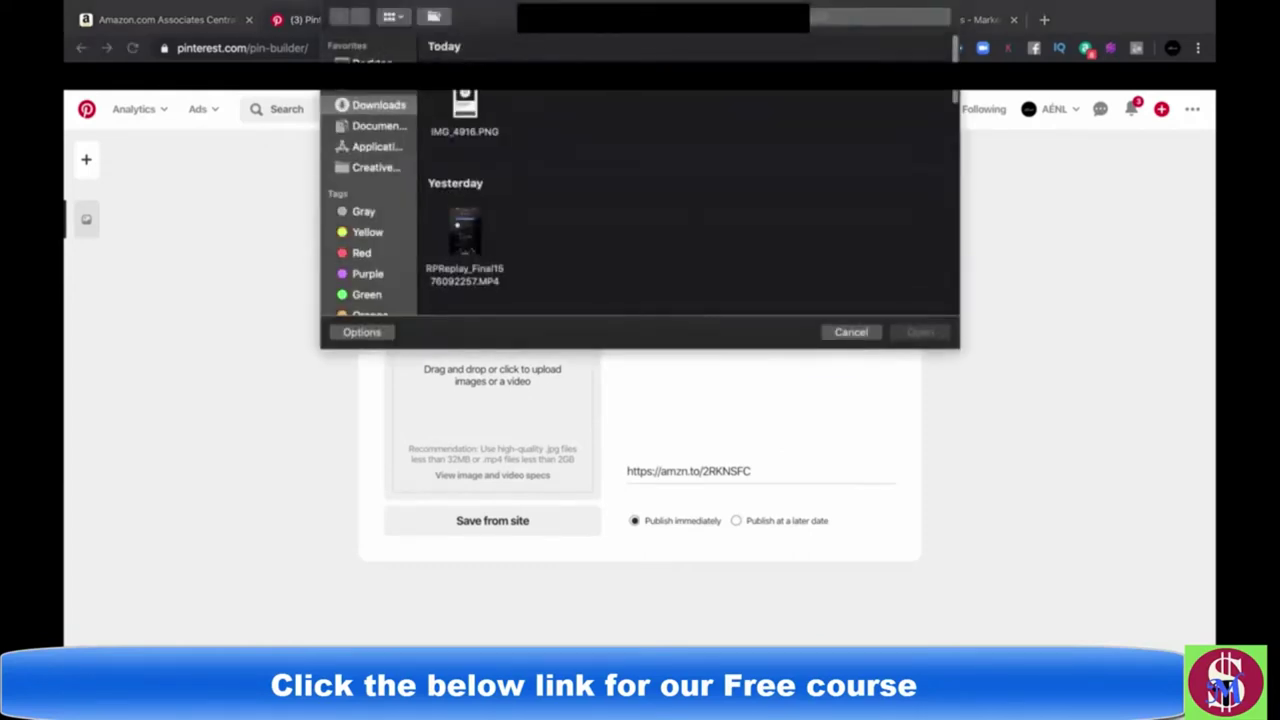
left_click(464, 120)
left_click(922, 332)
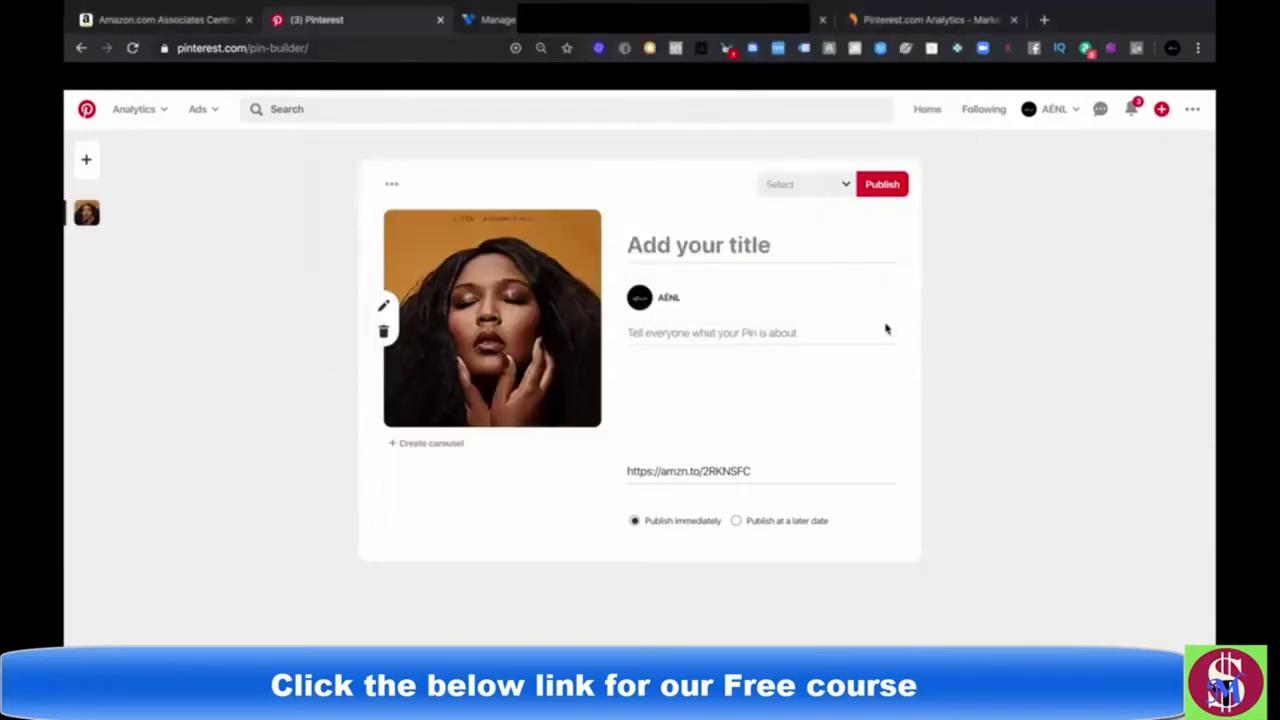
Step: Check the song's title in the Text and Image preview on Amazon Associates and title the Pin "Good As Hell [Explicit]"
left_click(722, 246)
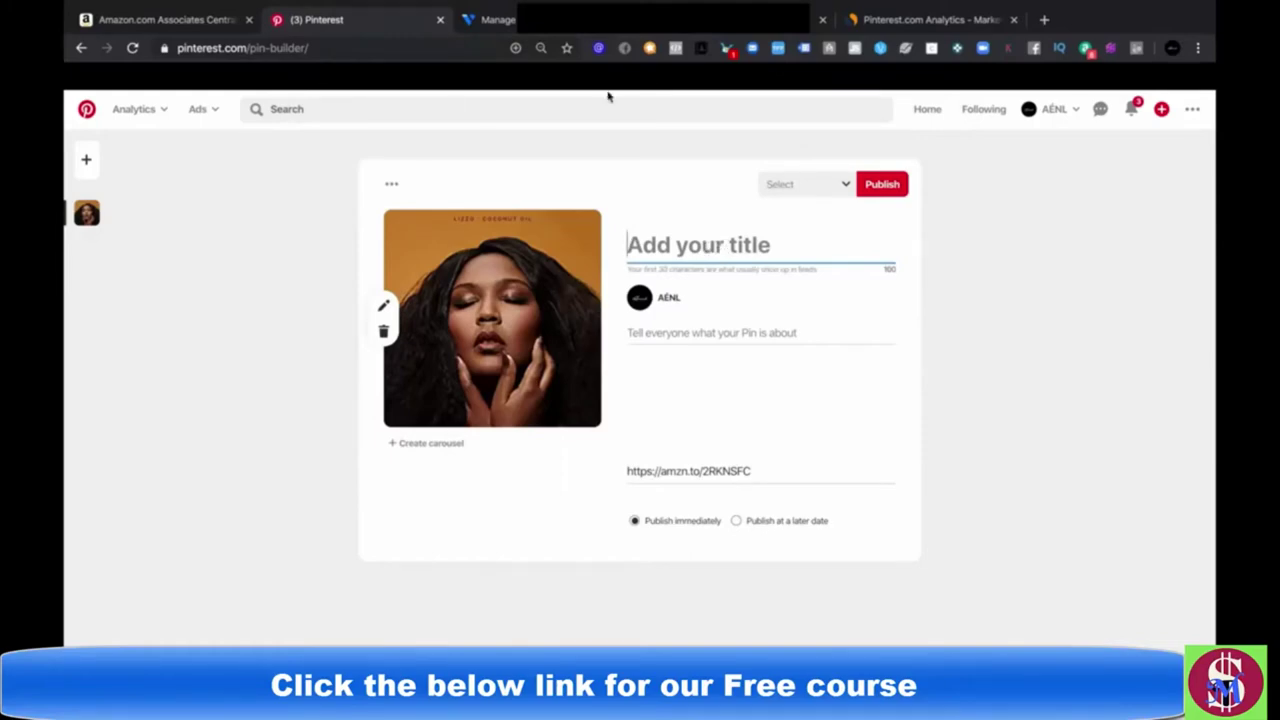
left_click(163, 21)
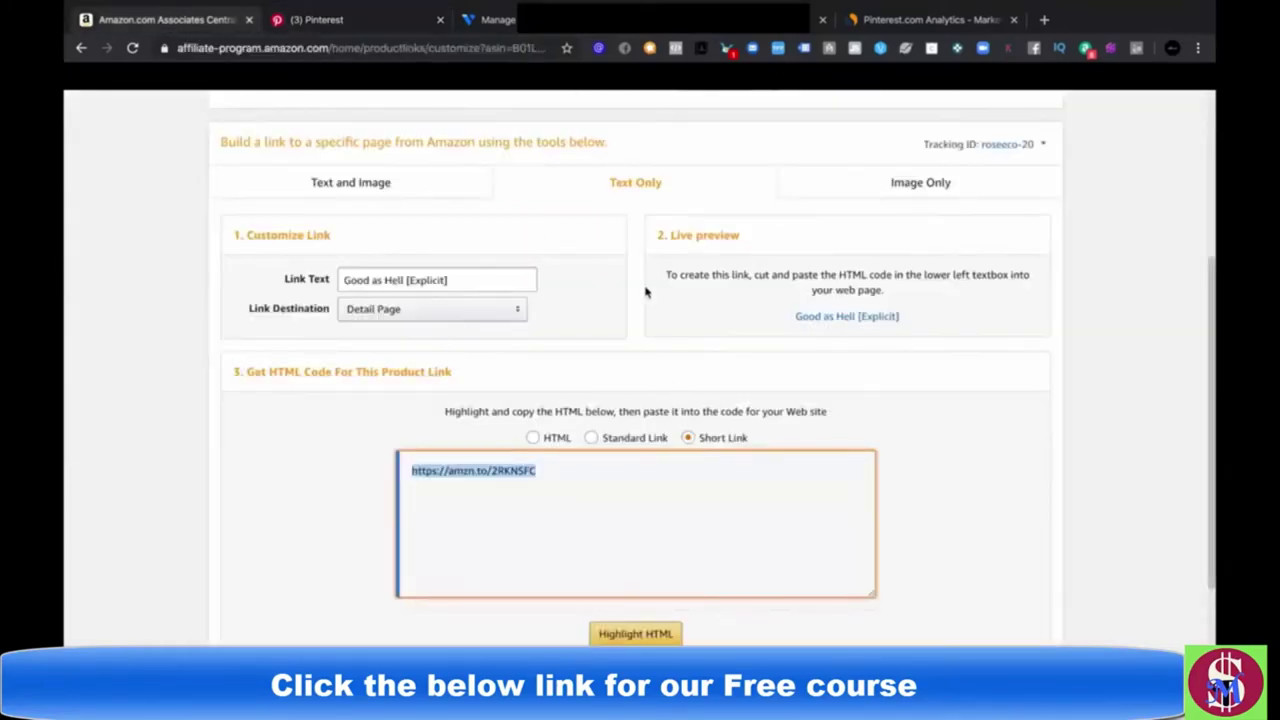
scroll(646, 292, "up", 2)
left_click(378, 401)
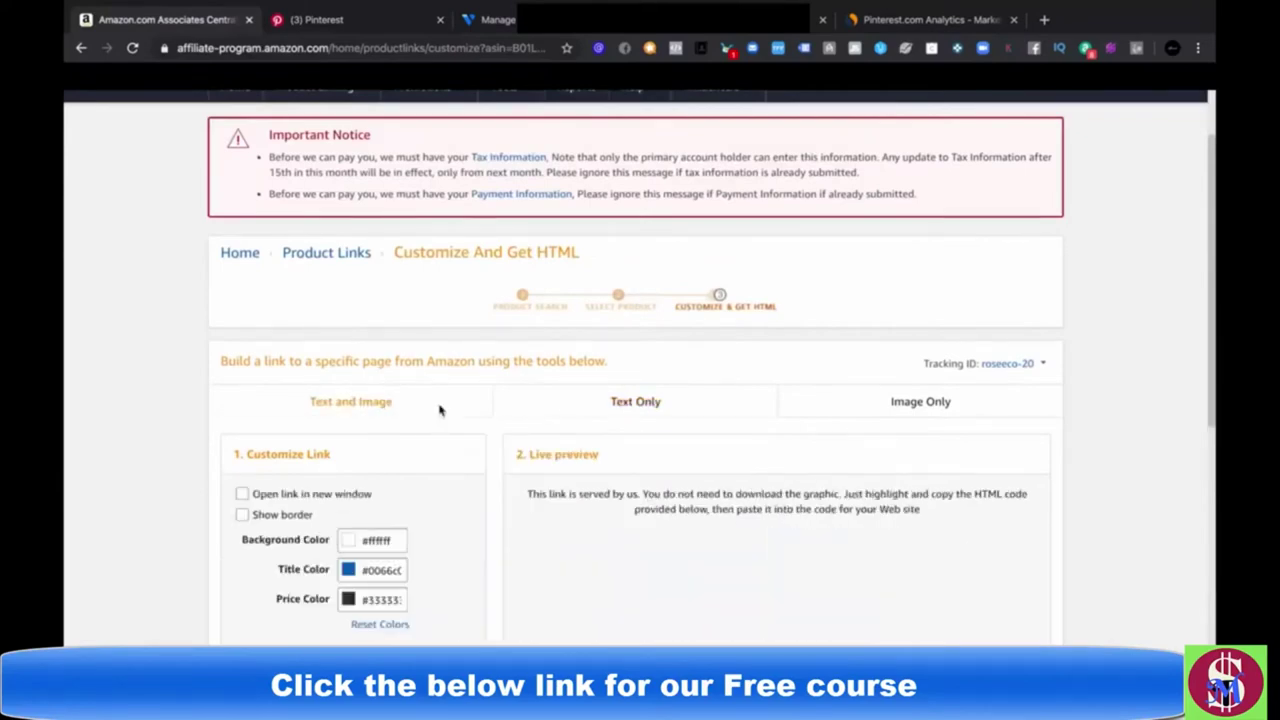
scroll(690, 393, "down", 1)
scroll(690, 393, "down", 3)
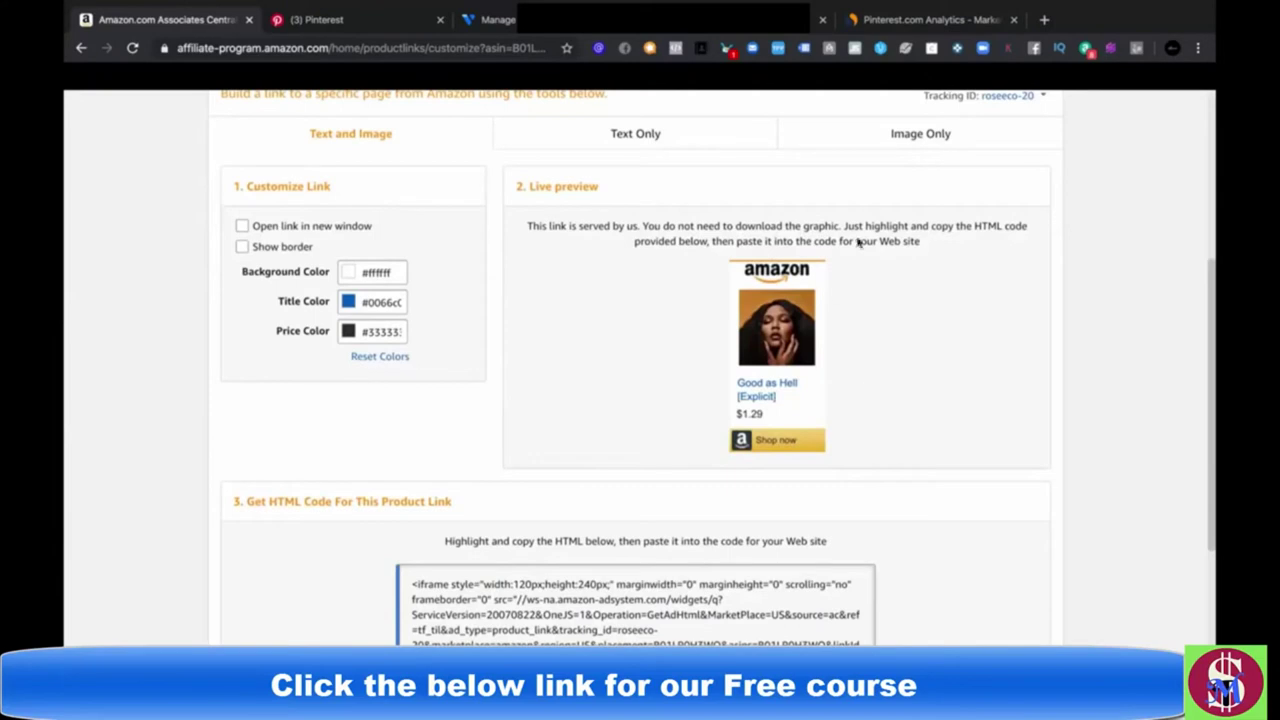
left_click(360, 20)
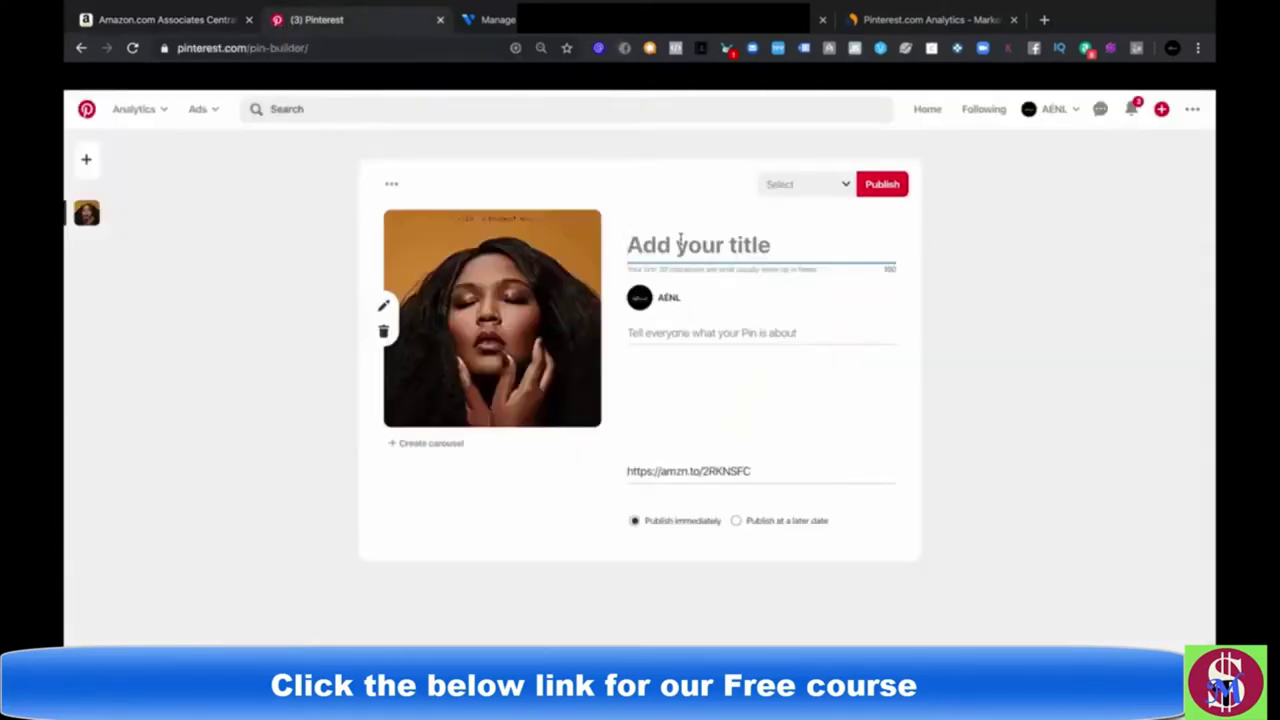
type("Good As Hell")
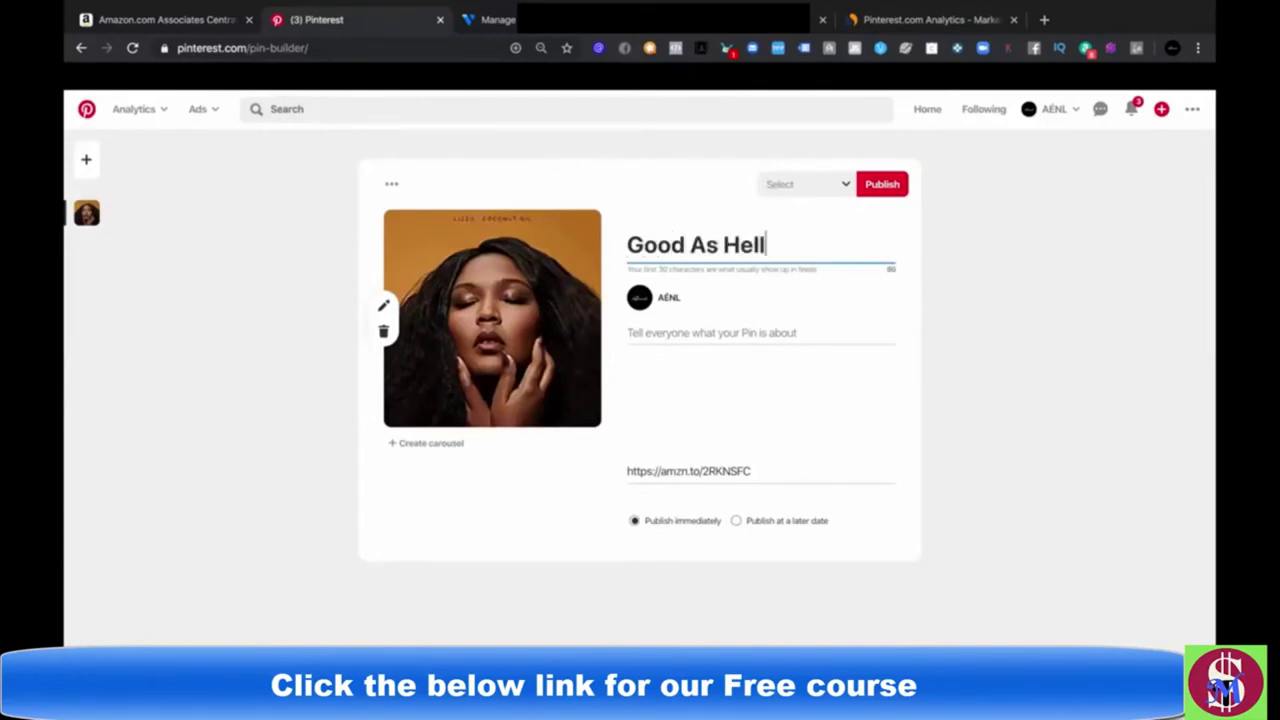
type(" [Explioci")
key("BackSpace")
key("BackSpace")
key("BackSpace")
type("cit]")
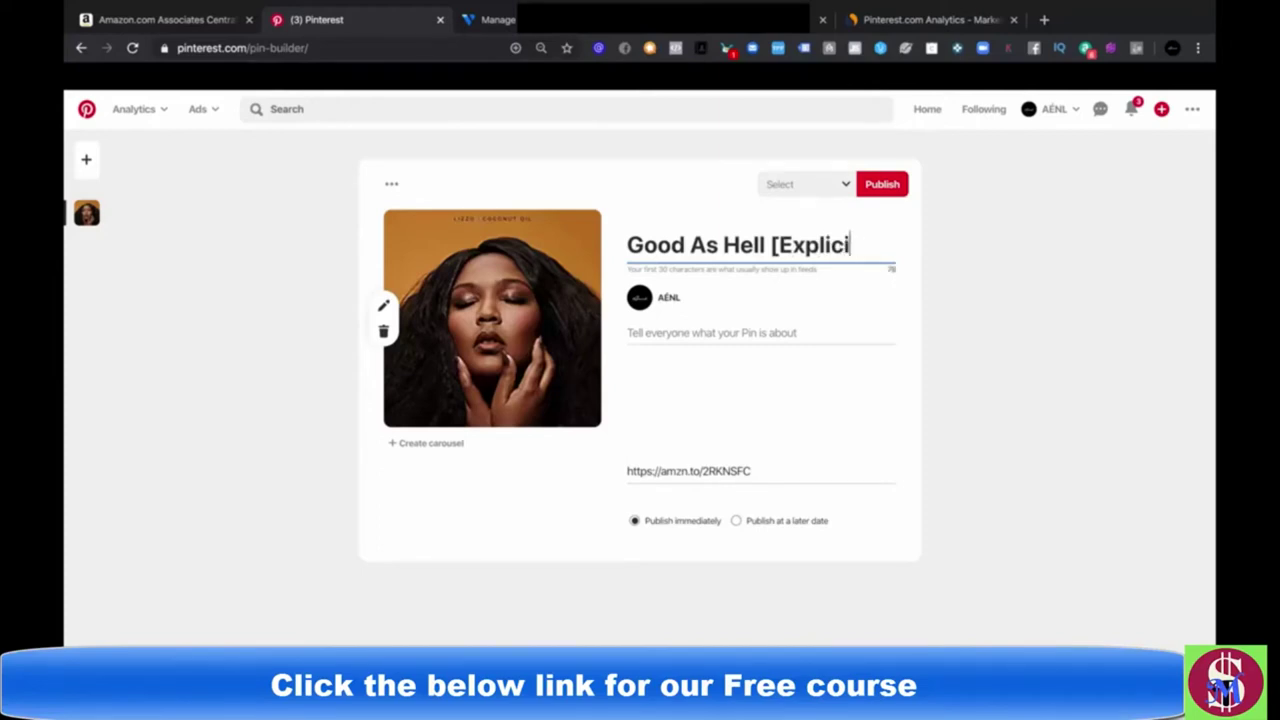
Step: Open the Amazon product page of Good as Hell [Explicit] from the affiliate link's live preview
left_click(680, 334)
left_click(200, 22)
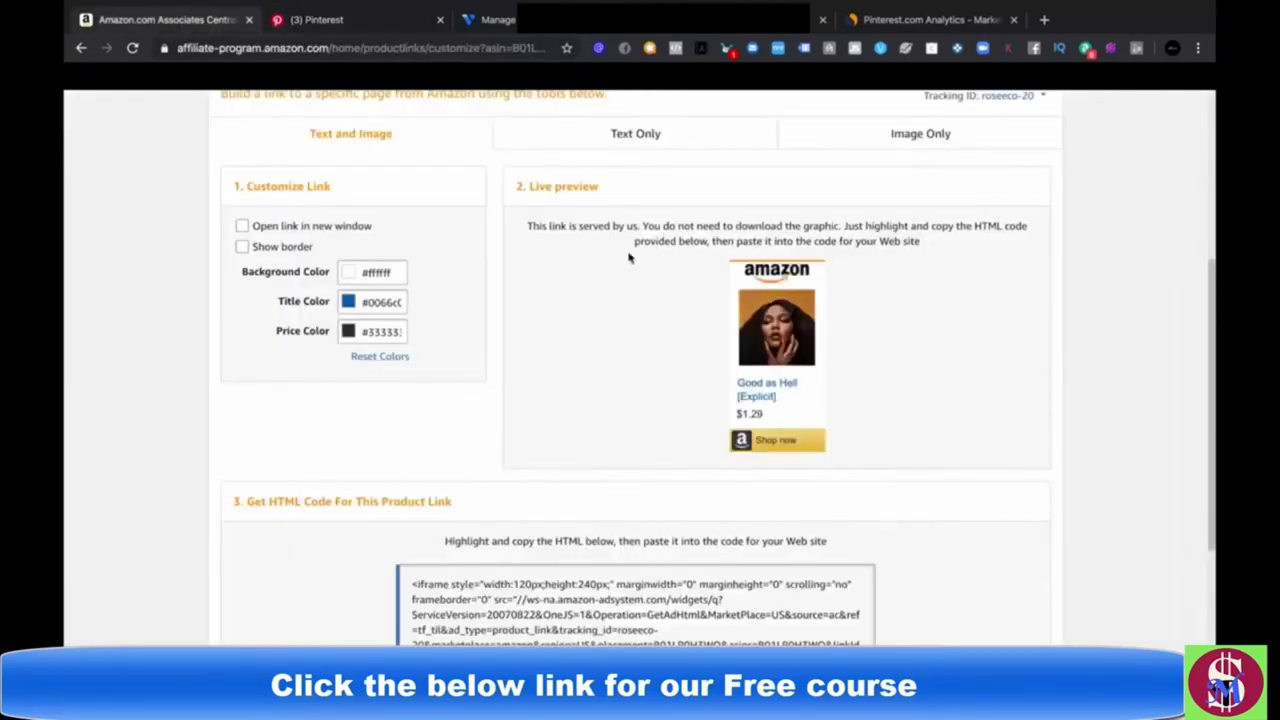
scroll(631, 258, "up", 1)
left_click(762, 382)
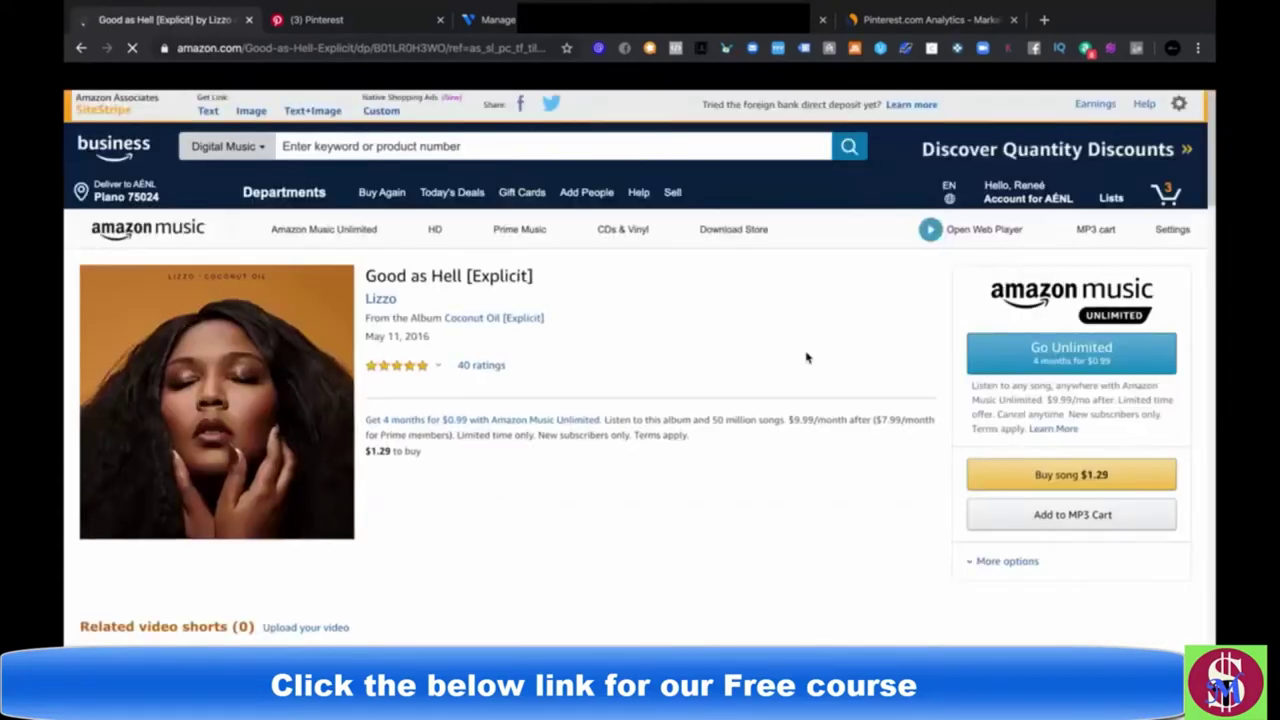
Step: Copy the song's product details from Original Release Date through the Pop genre on the Amazon page
scroll(676, 342, "down", 2)
scroll(676, 342, "down", 5)
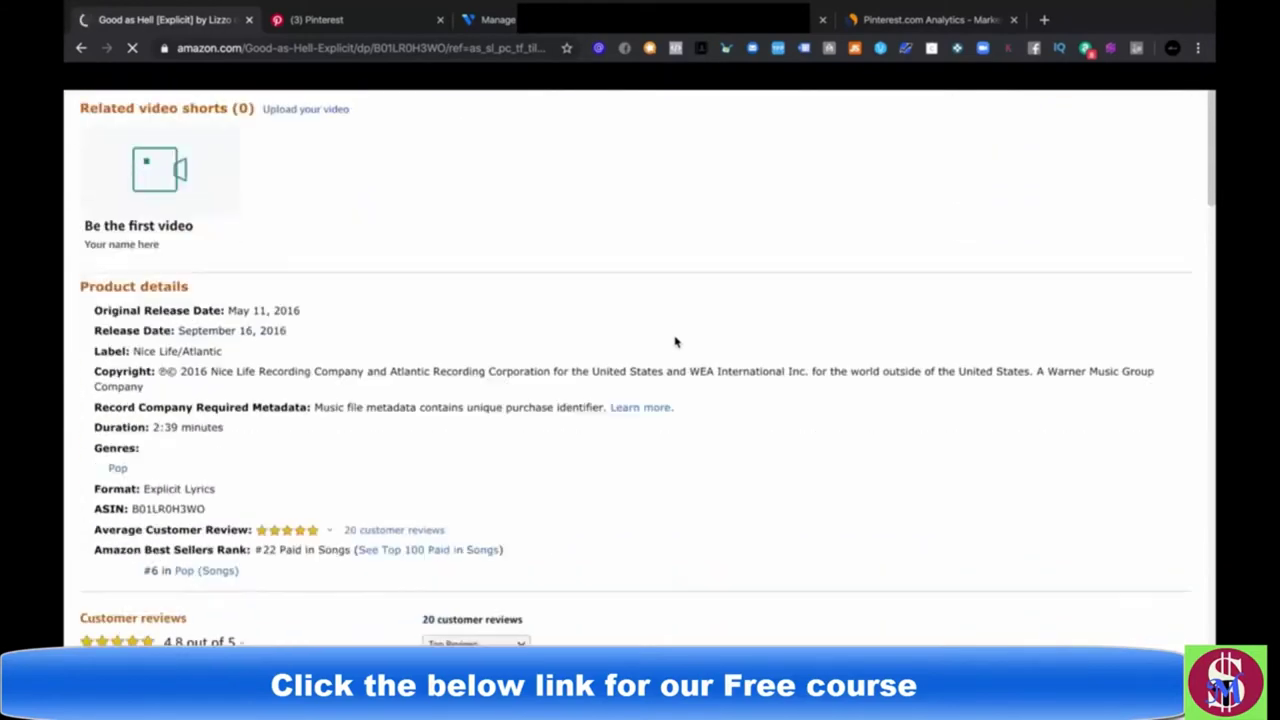
scroll(676, 342, "down", 1)
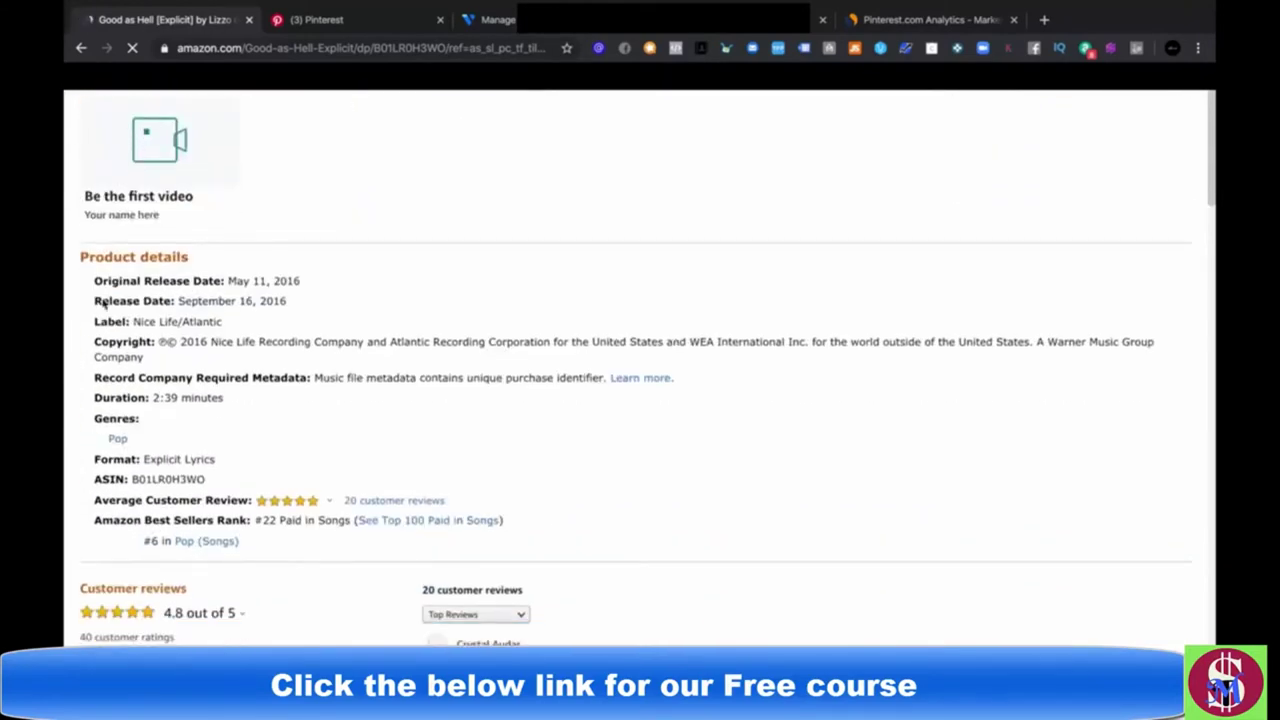
scroll(90, 298, "up", 3)
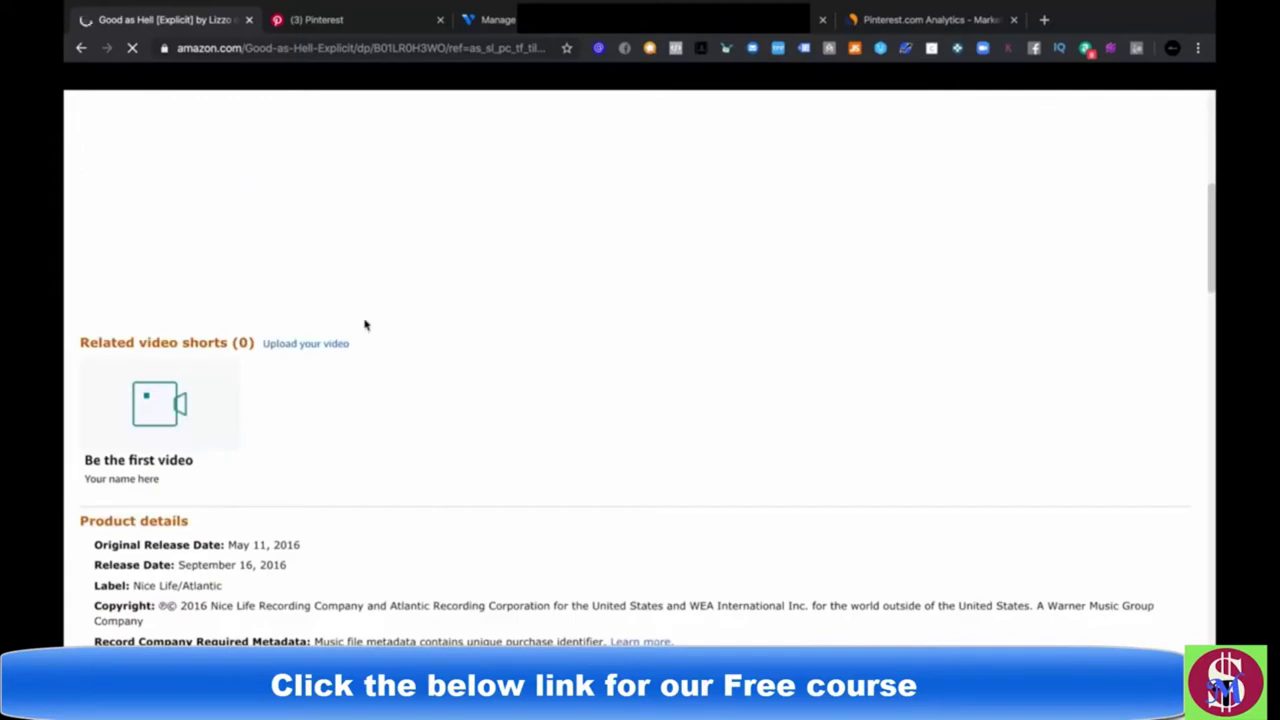
scroll(365, 325, "down", 1)
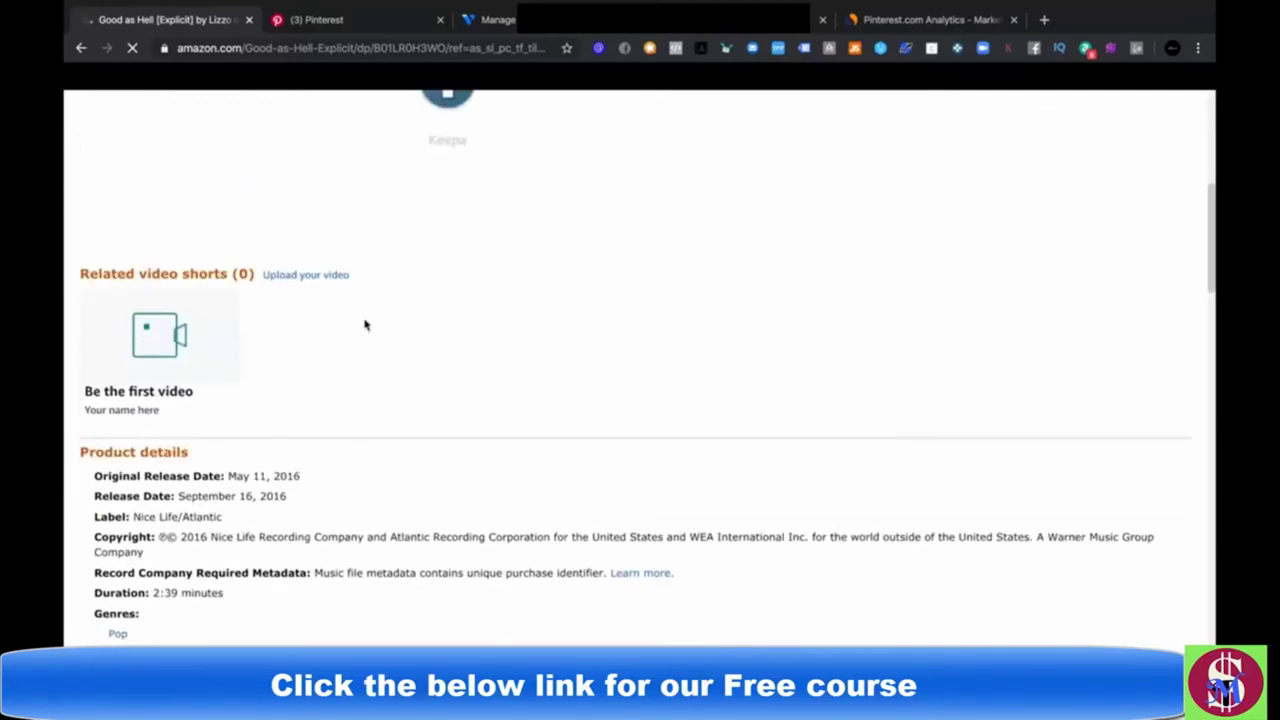
scroll(365, 325, "down", 3)
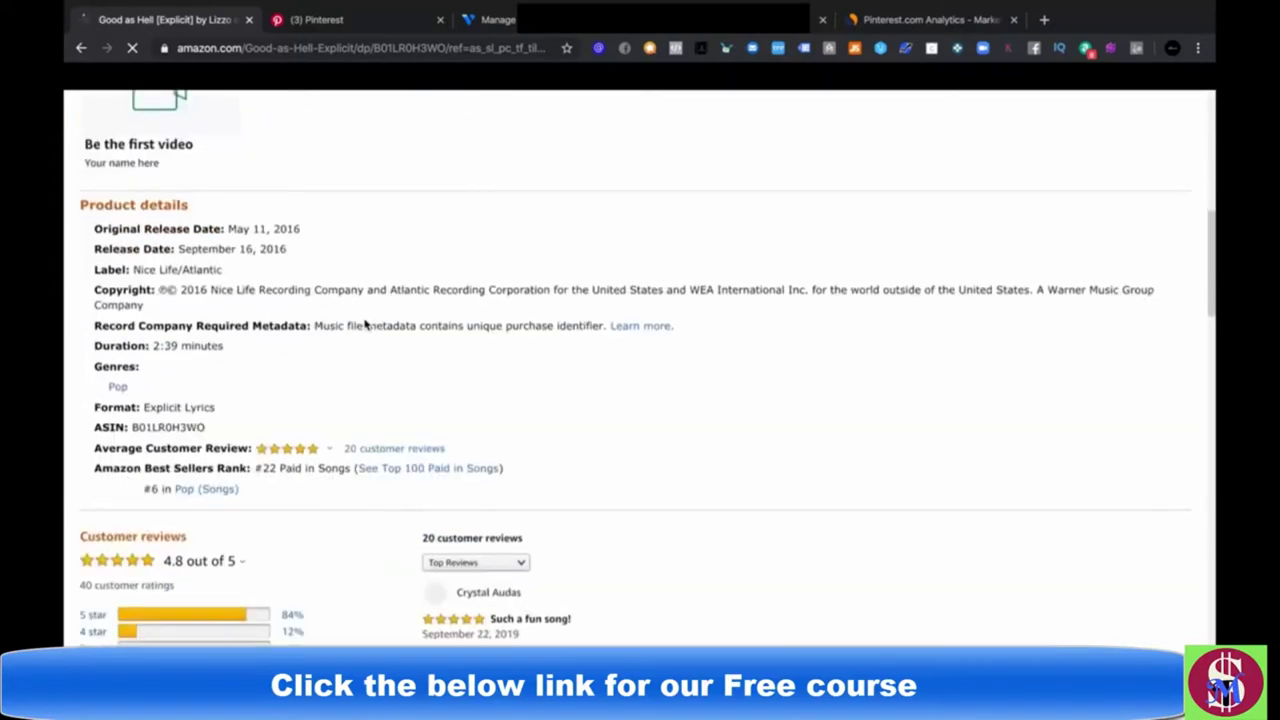
left_click(96, 227)
left_click_drag(96, 227, 243, 389)
key("ctrl+c")
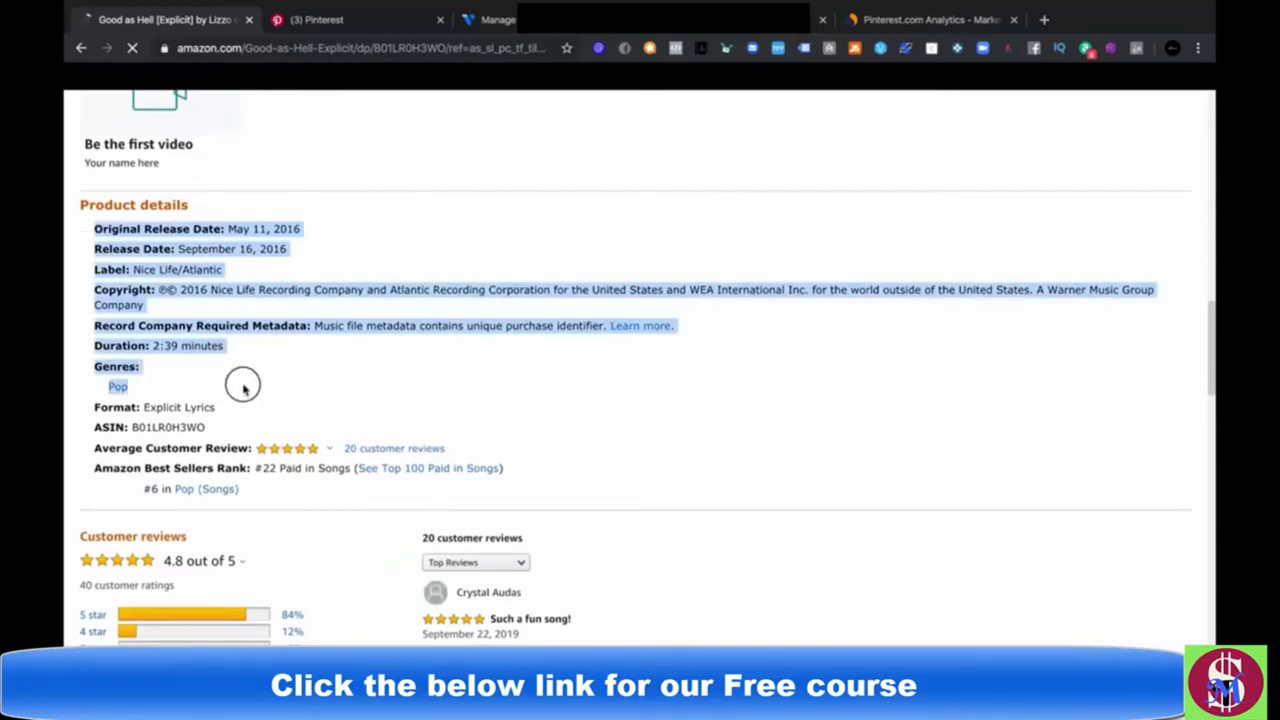
left_click_drag(243, 389, 243, 389)
Step: Paste the copied Amazon product details into the Pin's description on Pinterest
left_click(365, 22)
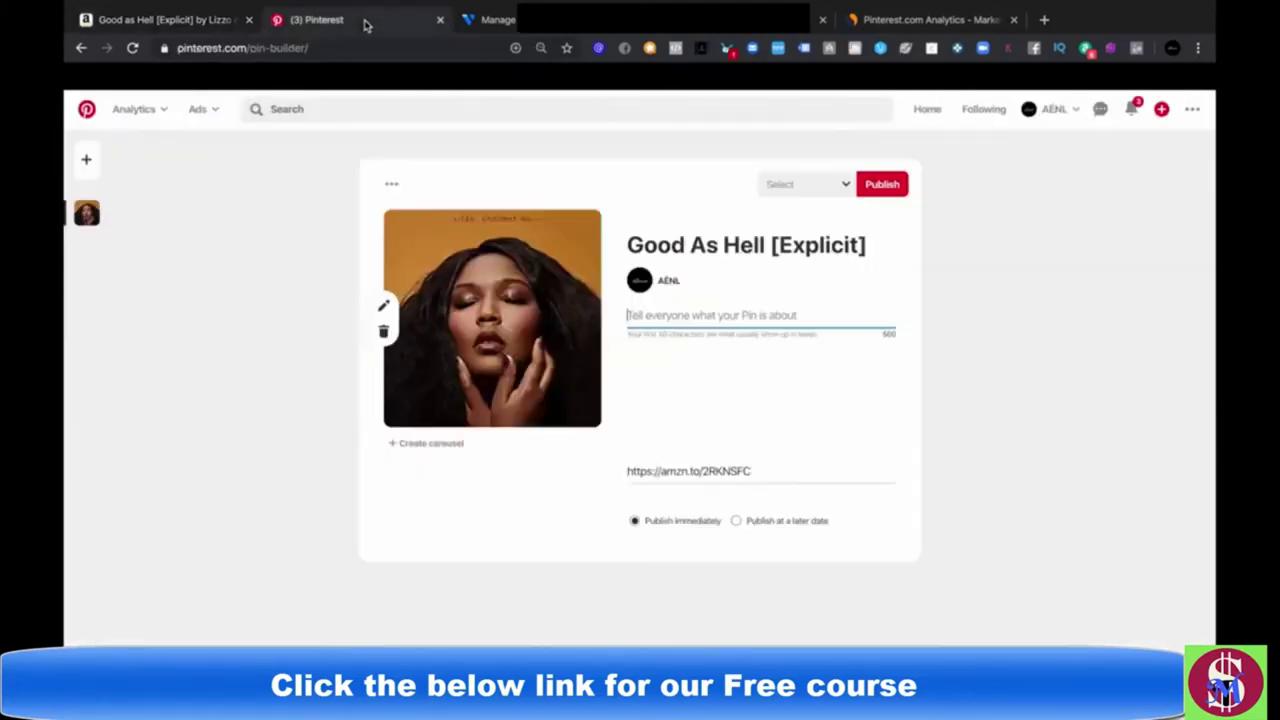
left_click(663, 317)
key("ctrl+v")
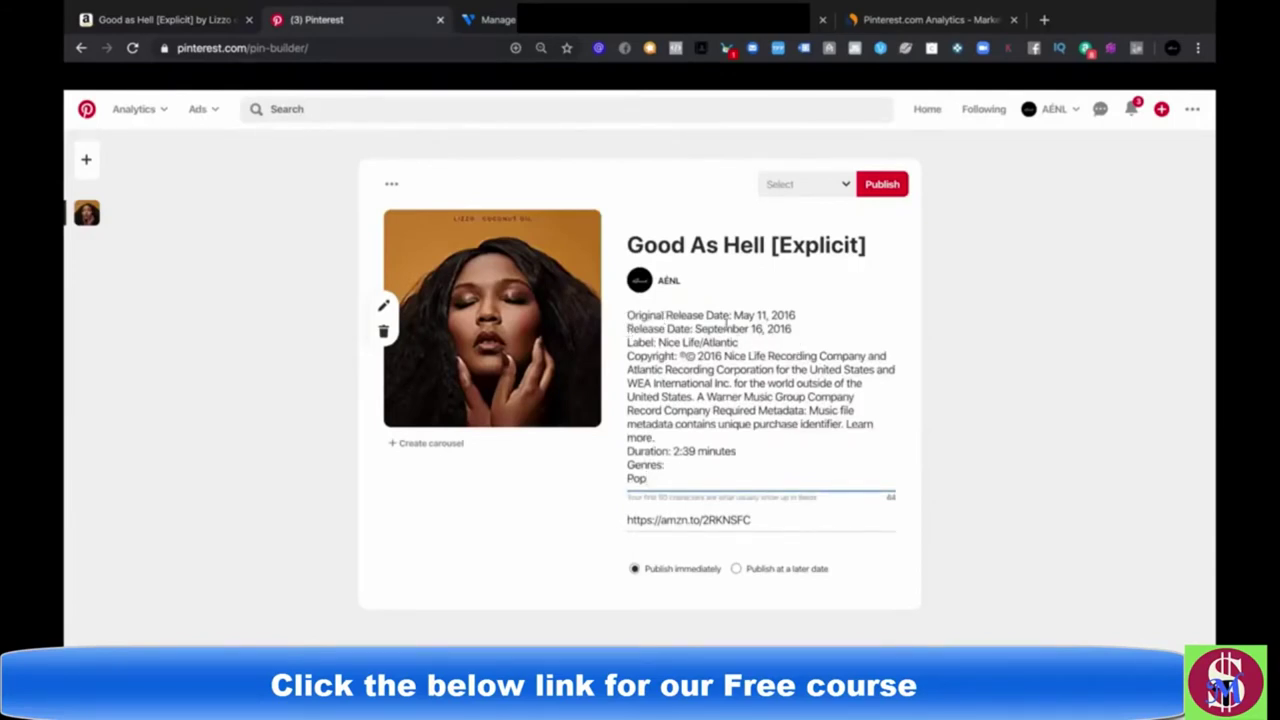
Step: Delete the two release date lines and everything after "Record Company" from the Pin's description
left_click_drag(803, 328, 801, 309)
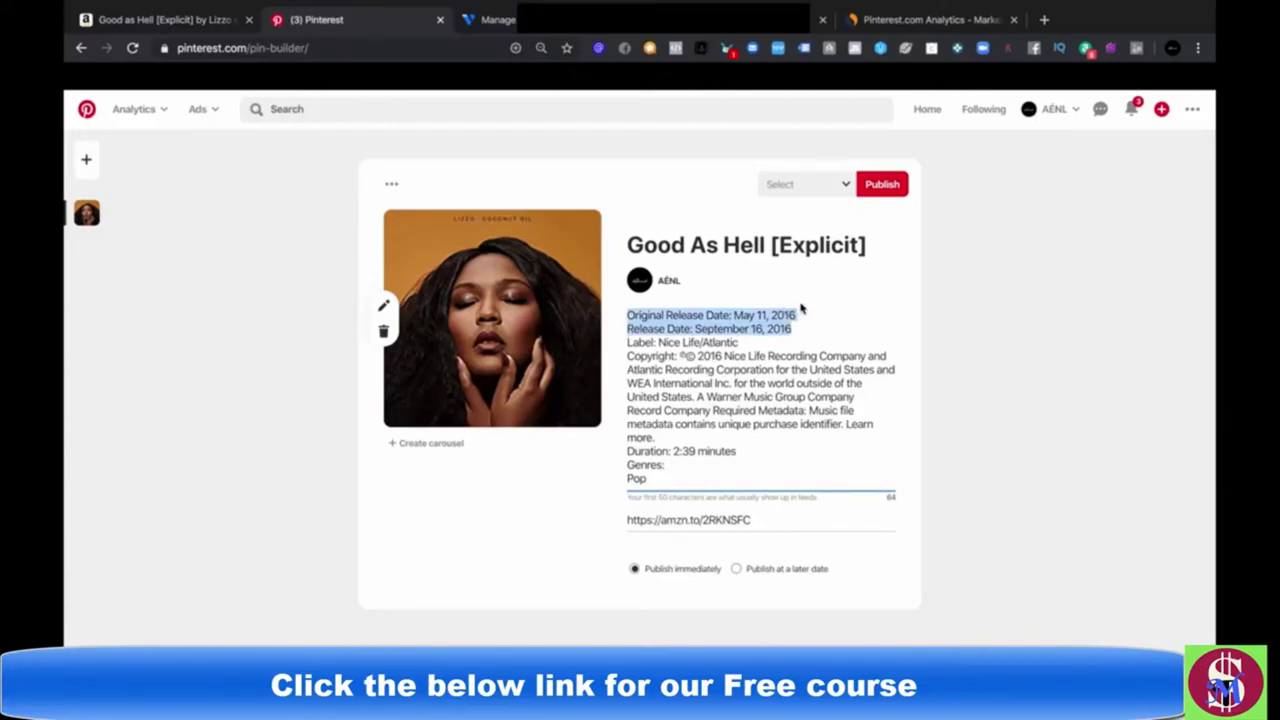
key("BackSpace")
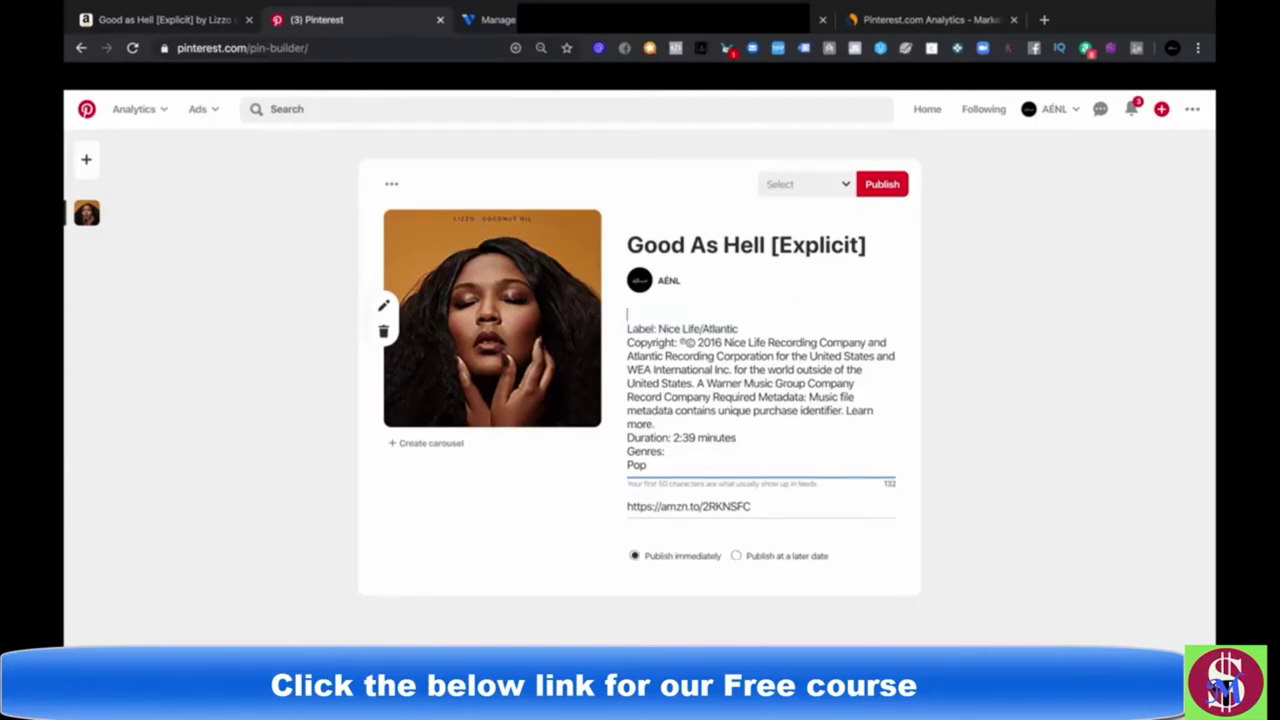
key("BackSpace")
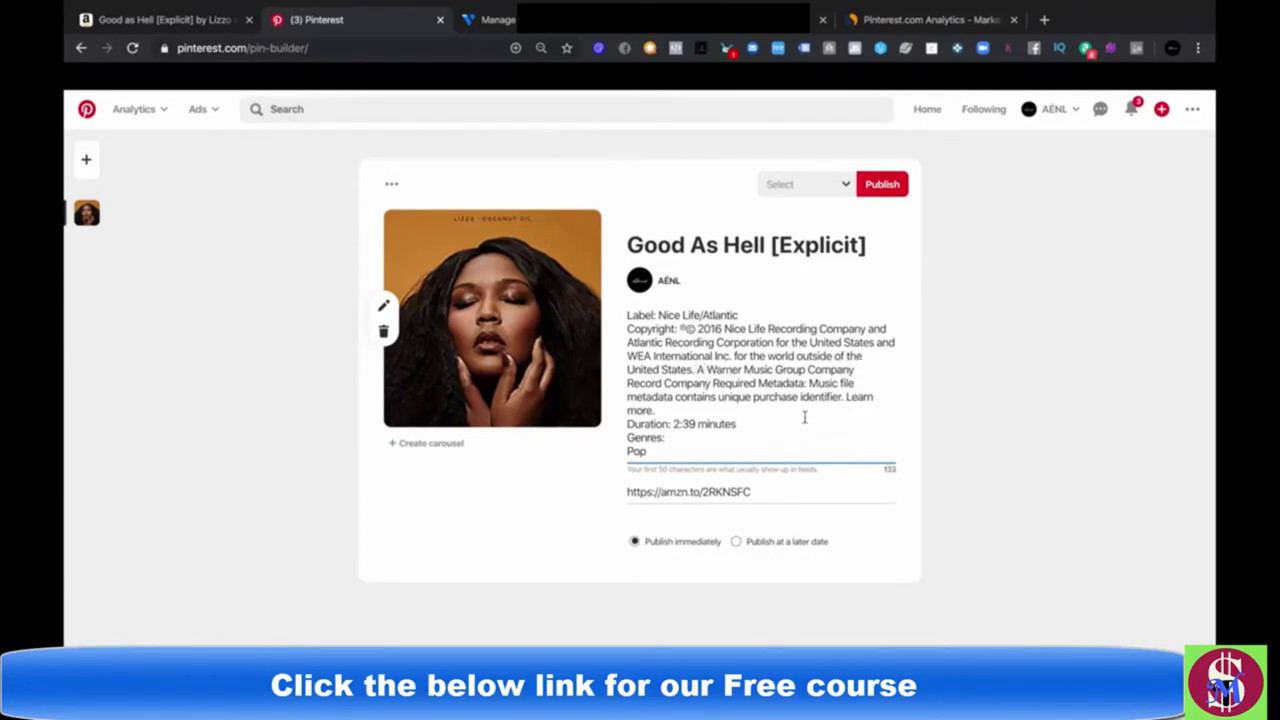
left_click_drag(730, 450, 700, 378)
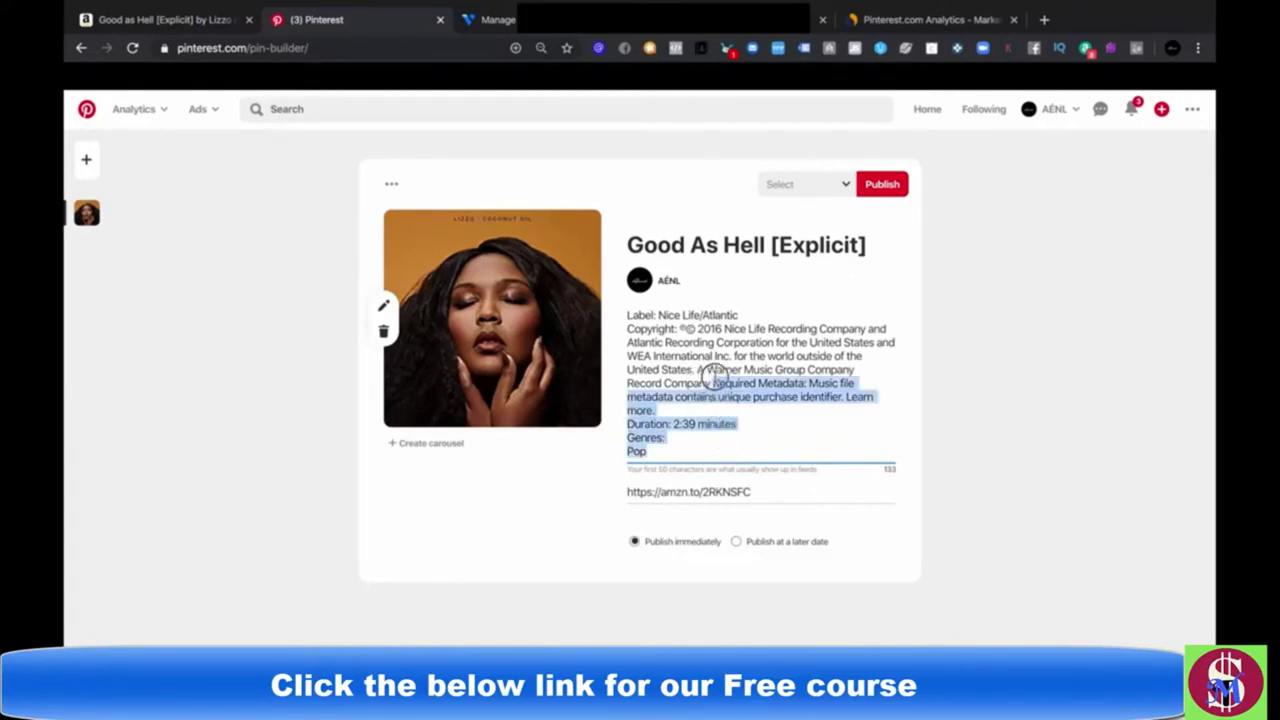
key("BackSpace")
left_click(697, 370)
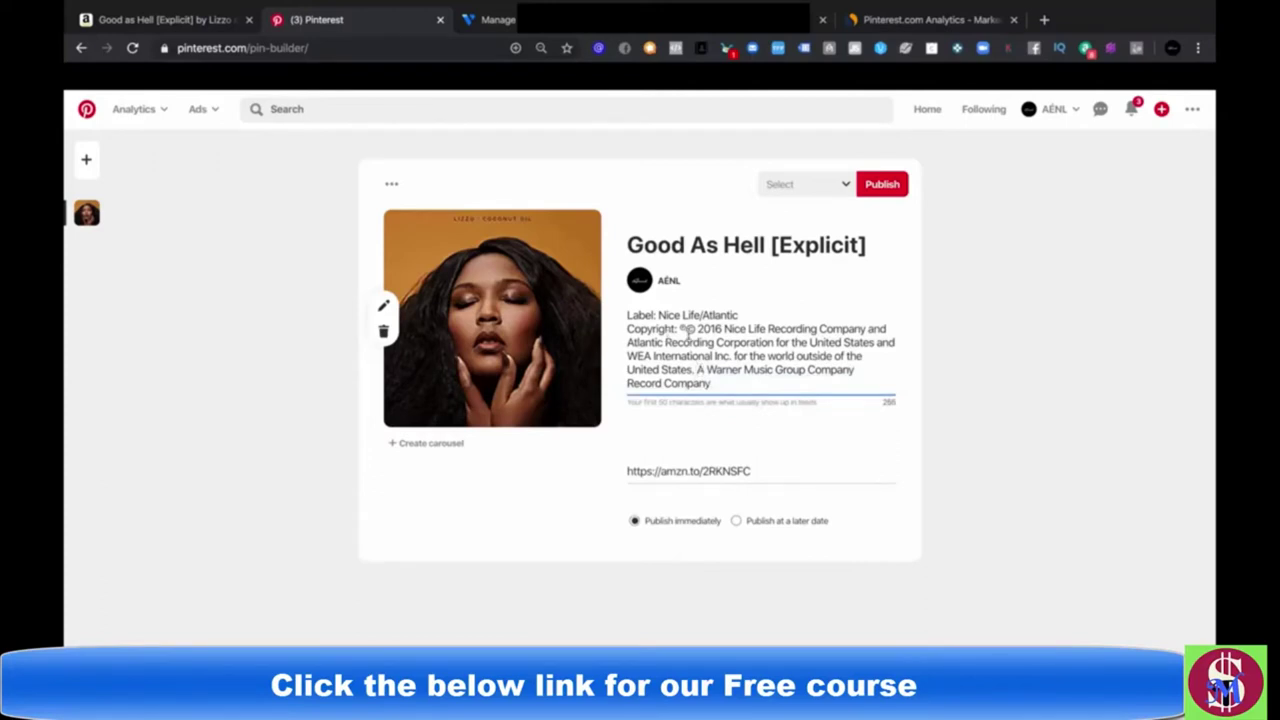
Step: Clear the remaining label and copyright text from the Pin's description
left_click(761, 317)
left_click(659, 314)
left_click(752, 384)
left_click_drag(720, 381, 626, 319)
key("BackSpace")
Step: Switch to the song's Amazon page and look it over from the product details up to the title area
left_click(148, 20)
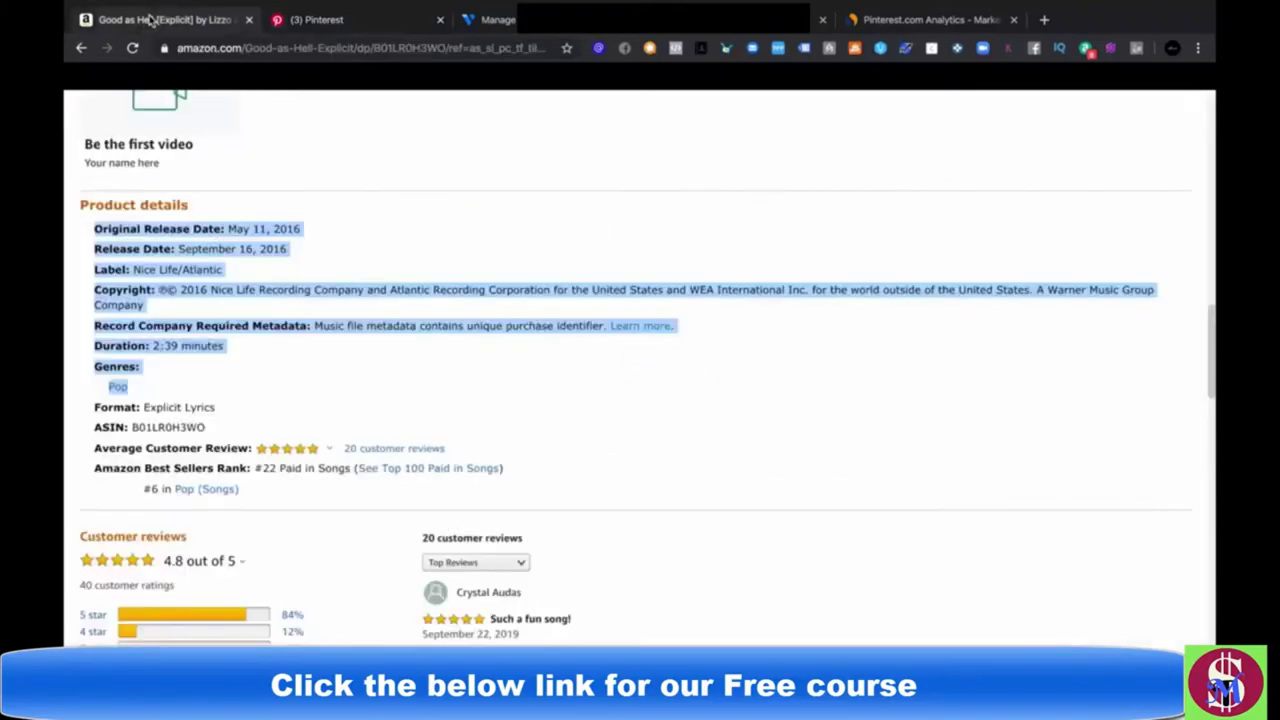
left_click(445, 178)
scroll(445, 178, "up", 10)
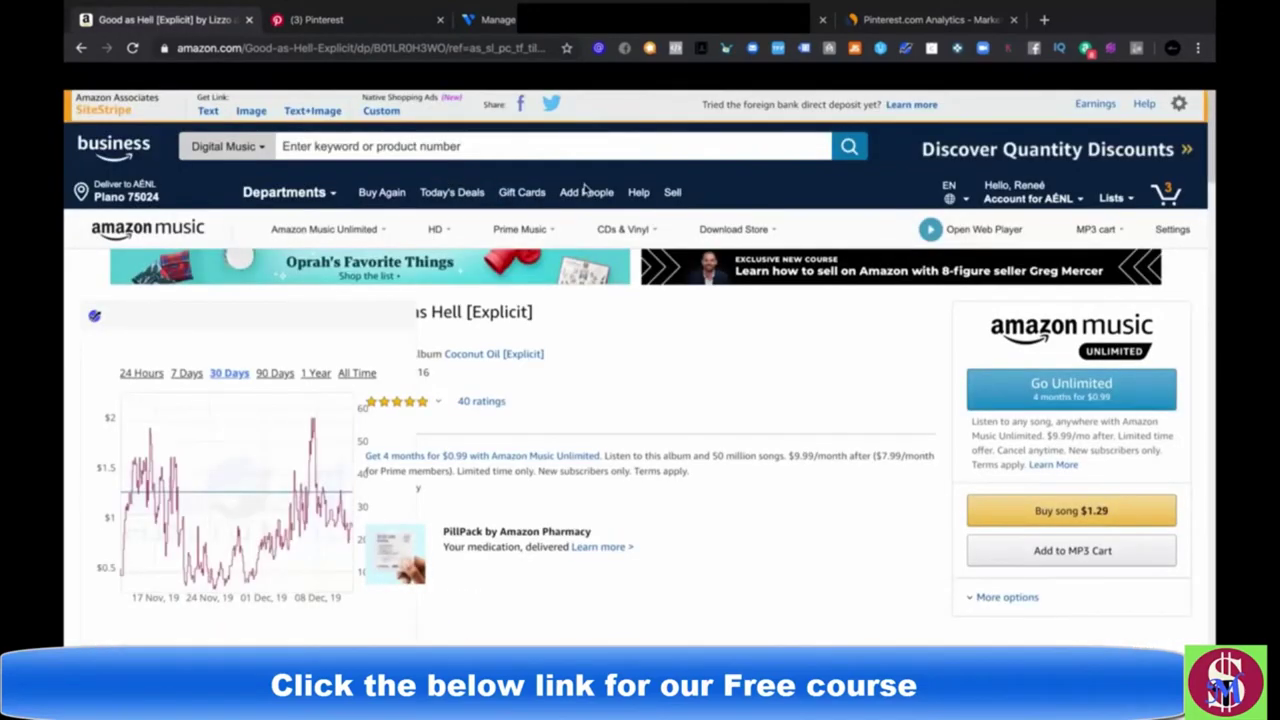
scroll(585, 190, "down", 3)
scroll(585, 190, "up", 3)
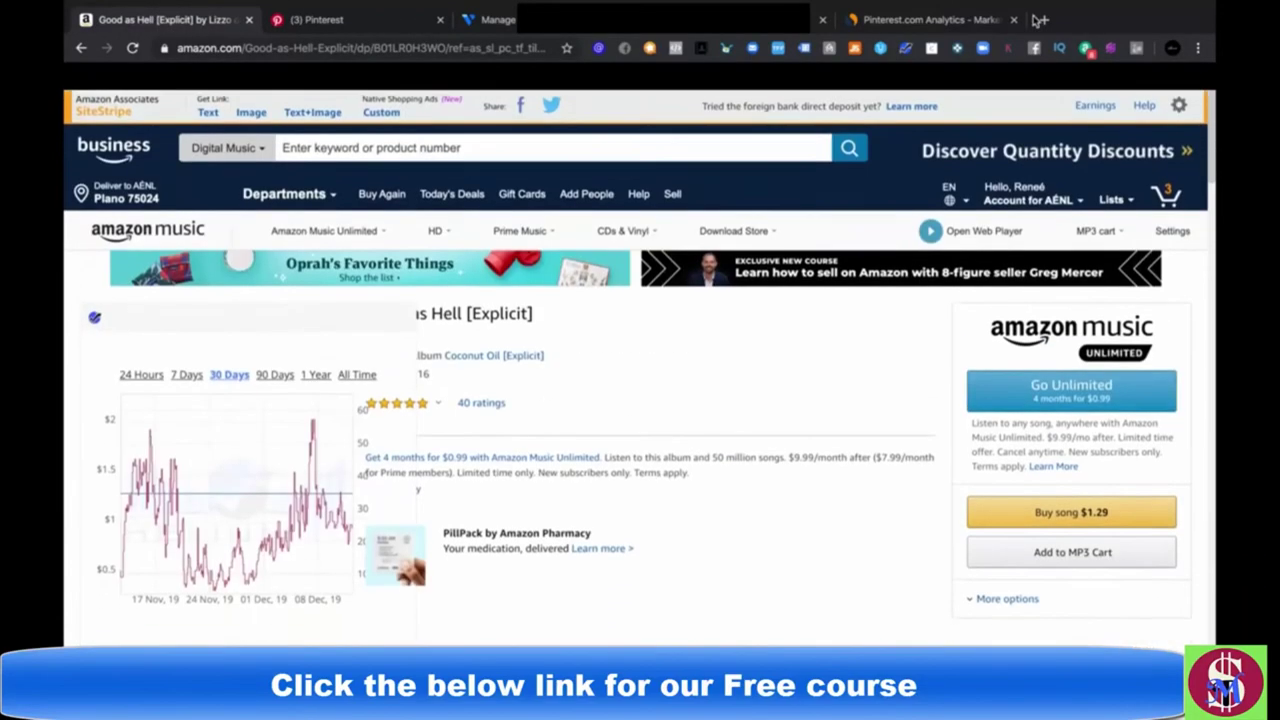
Step: Search Google in a new tab for "lizzo" and refine the search to "lizzo good as hell"
left_click(1043, 19)
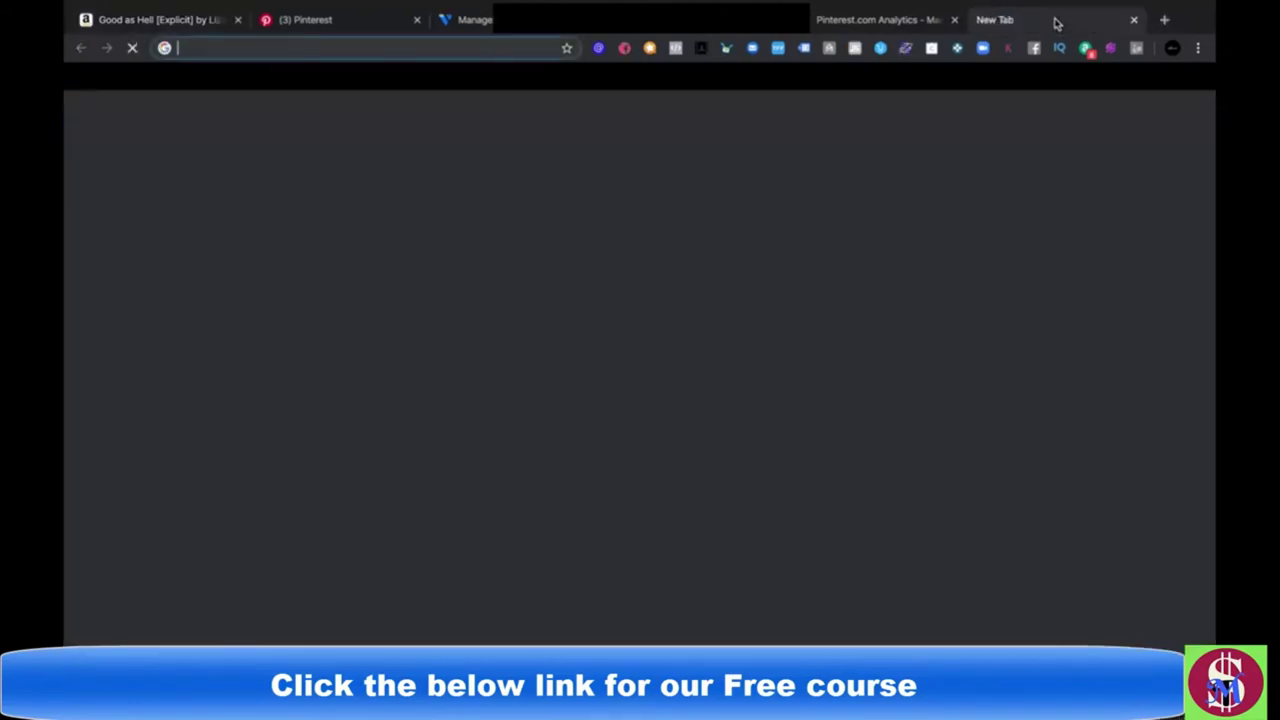
type("lizzo")
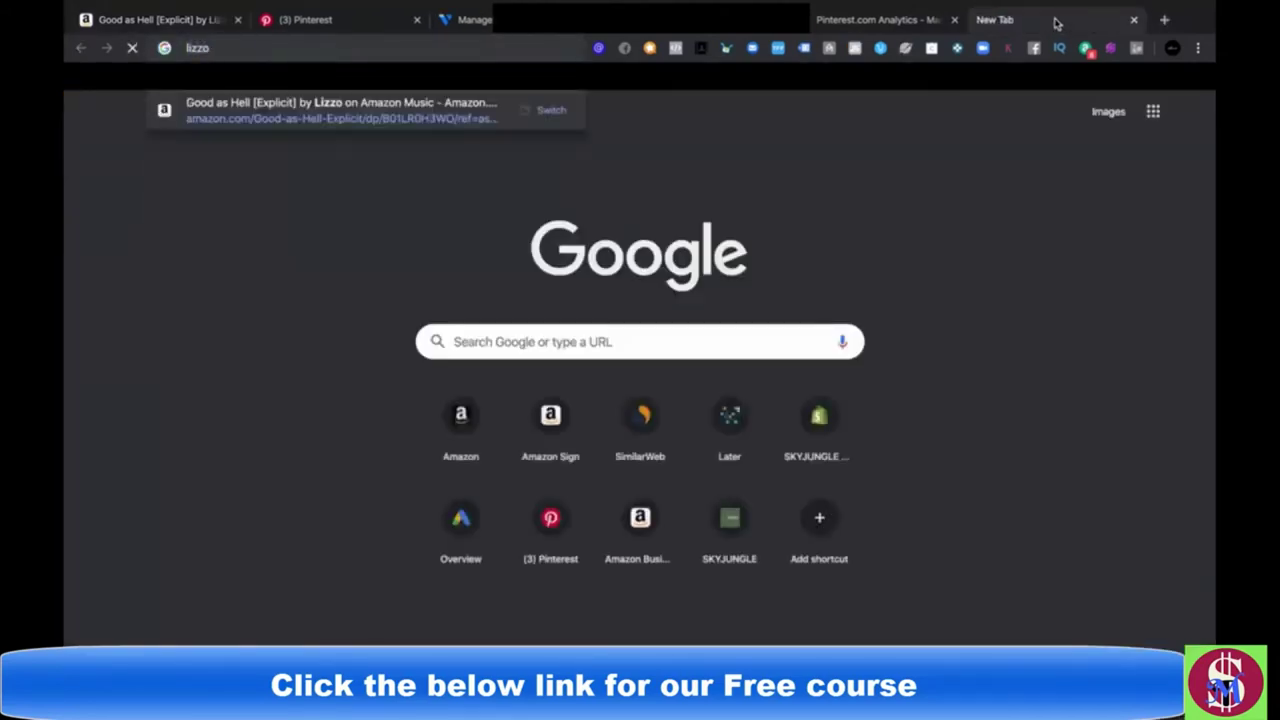
key("Return")
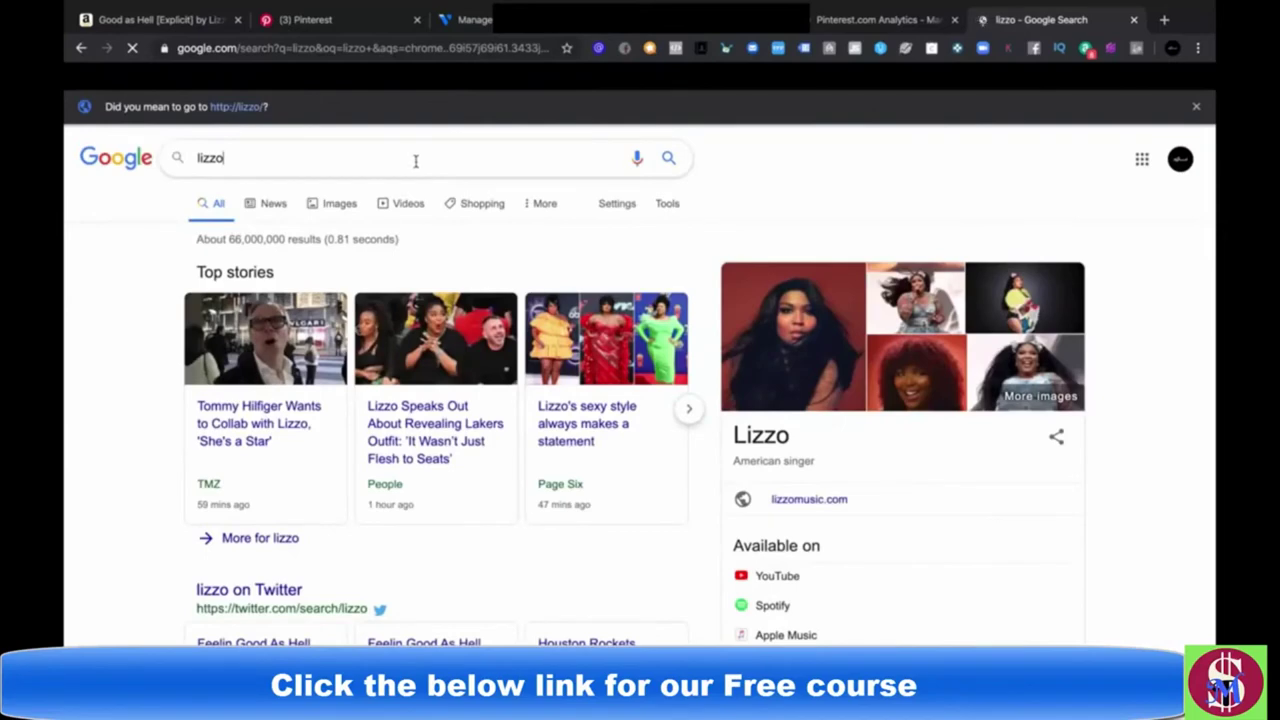
type("good as hell")
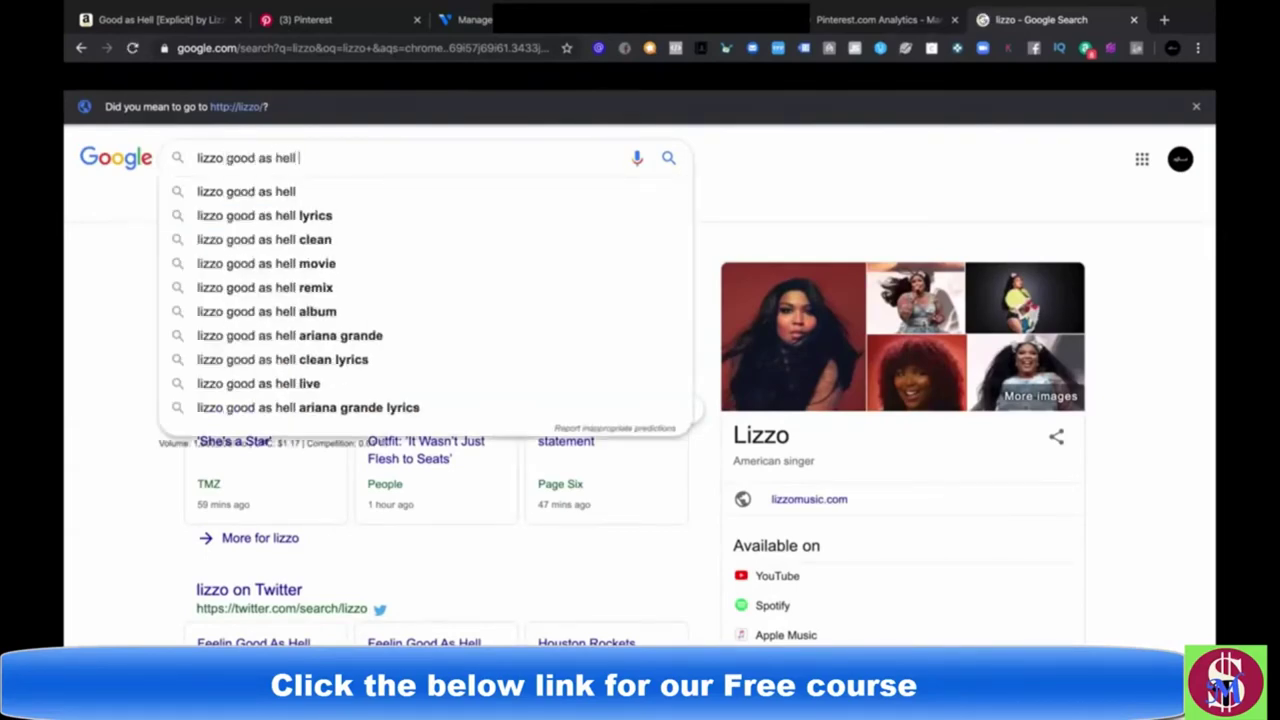
key("Return")
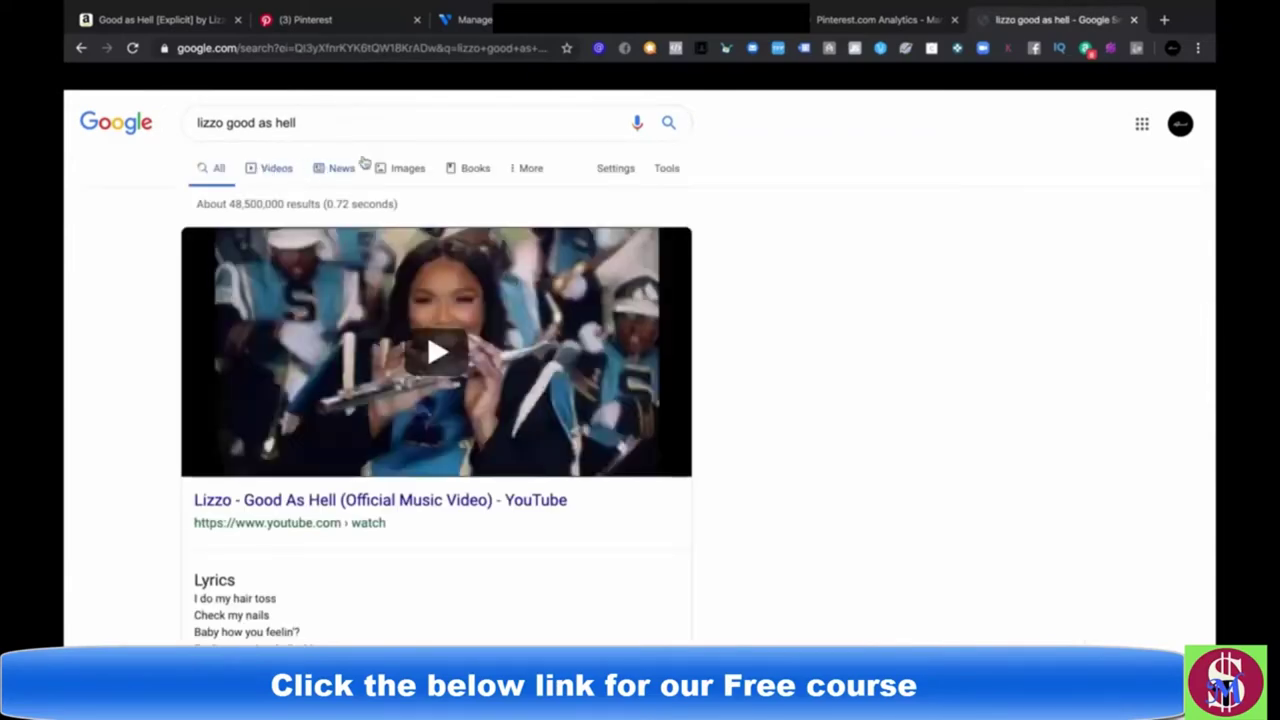
Step: Expand the lyrics in the search results and copy the first four lines, through "Feeling good as hell"
scroll(362, 164, "down", 1)
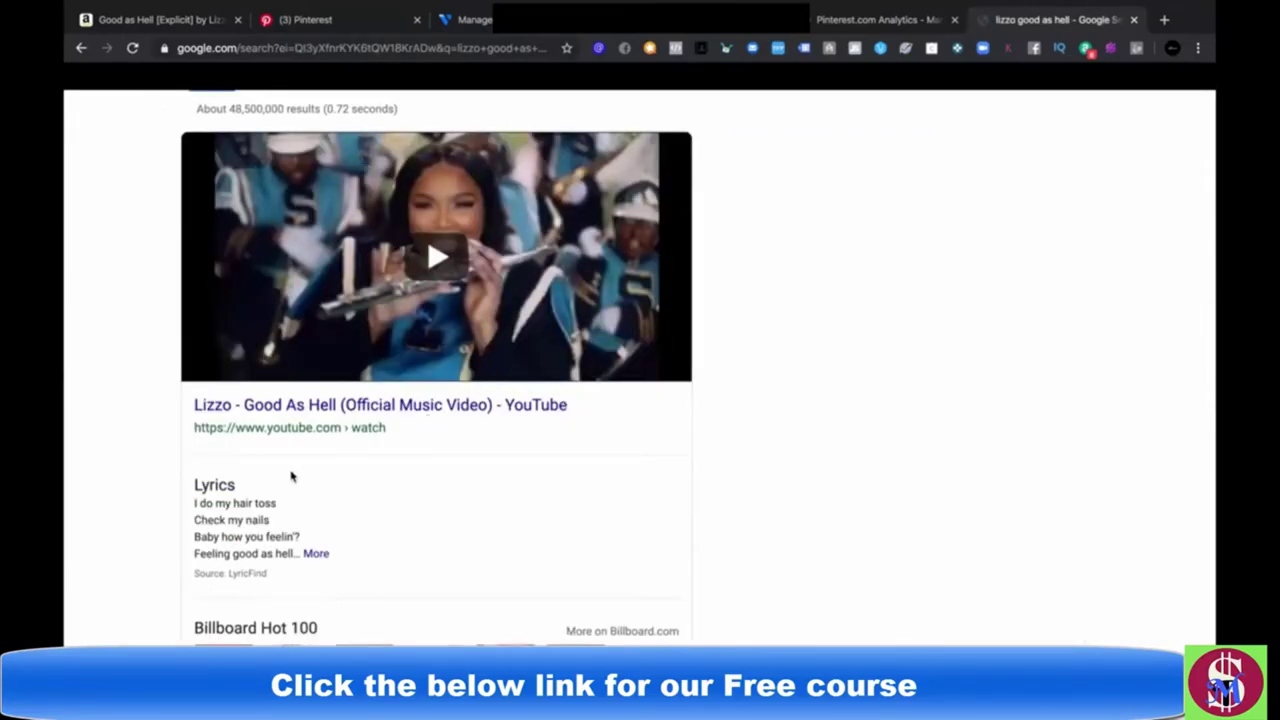
scroll(289, 474, "down", 1)
left_click_drag(192, 435, 282, 453)
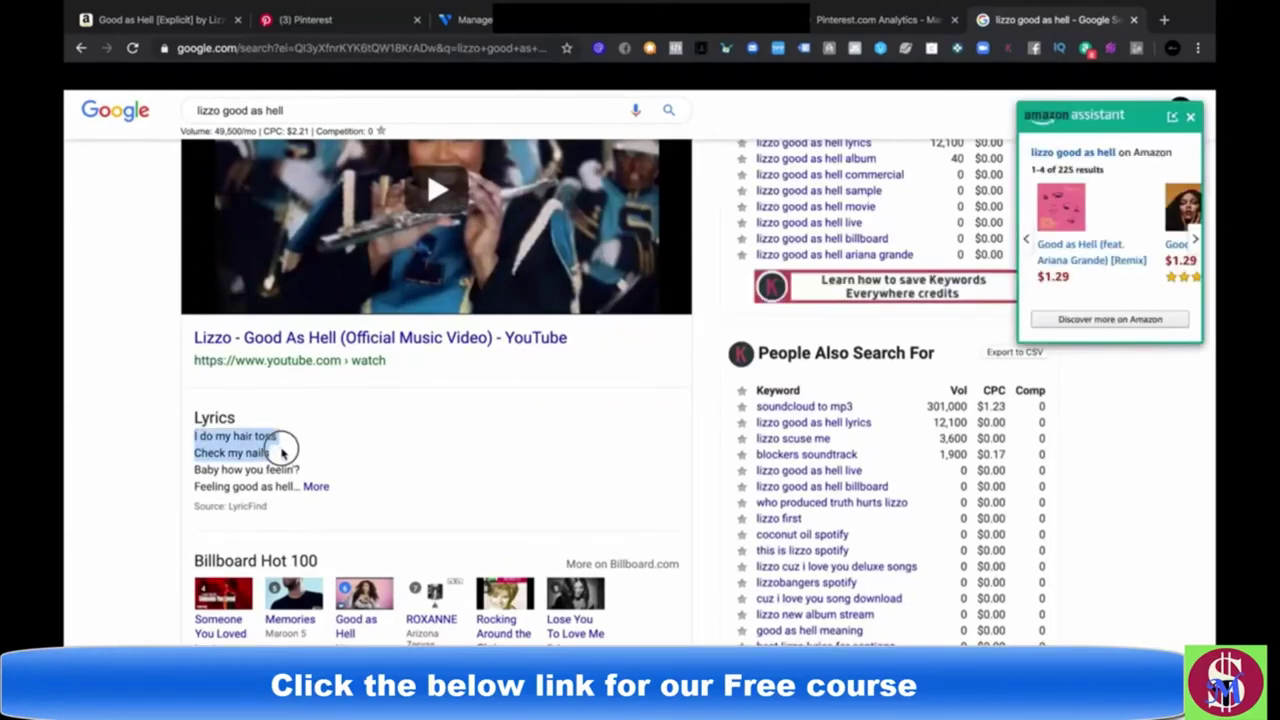
left_click_drag(282, 453, 329, 466)
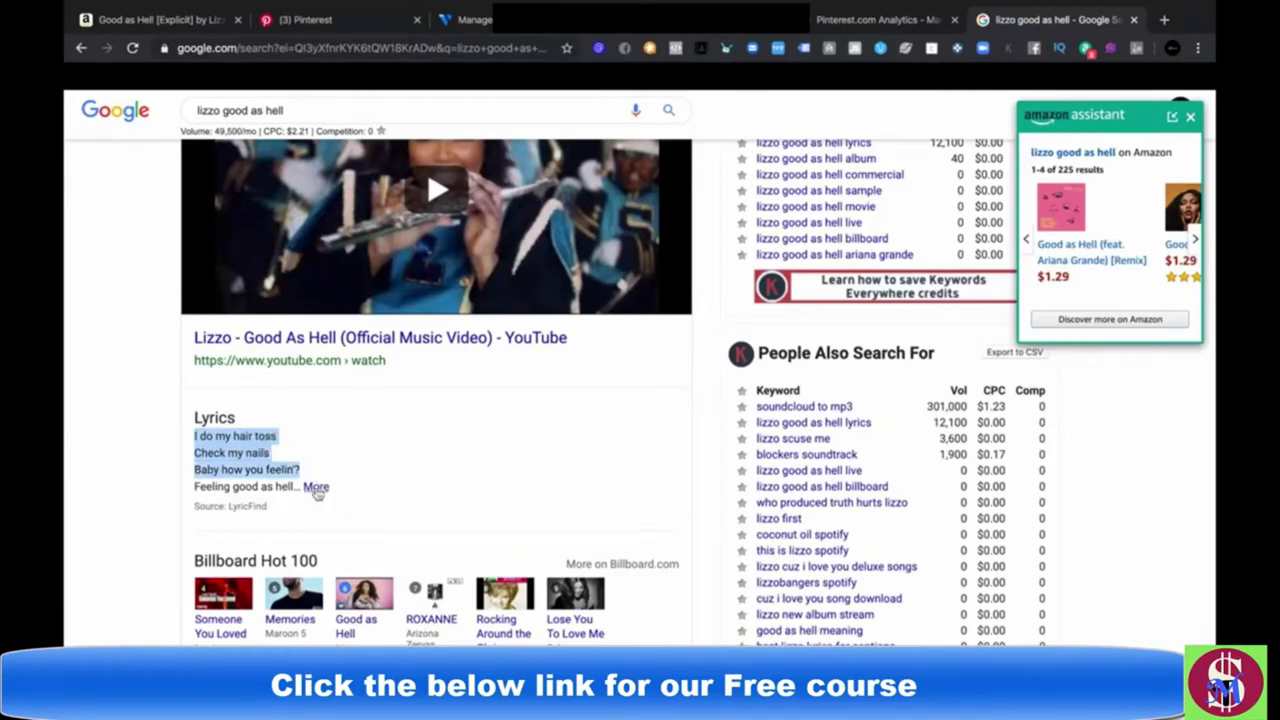
left_click(315, 488)
left_click(299, 489)
left_click_drag(299, 489, 196, 442)
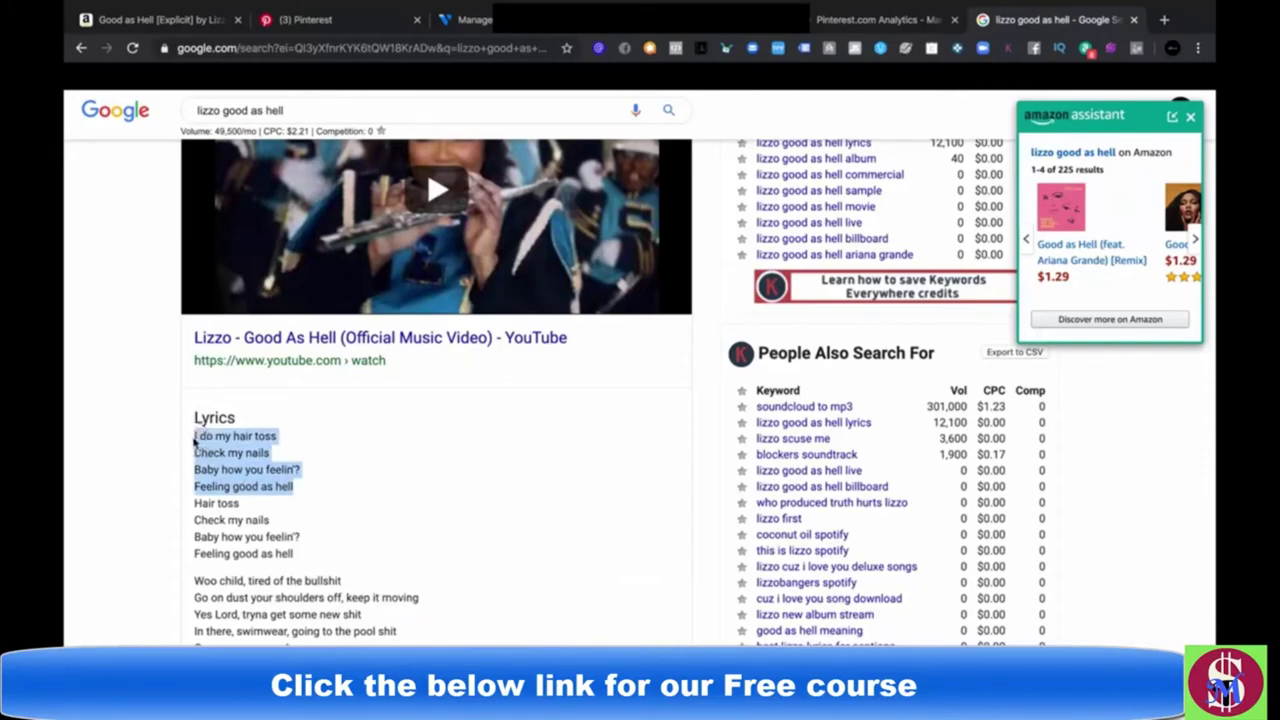
Step: Paste the four copied lyric lines into the Pin's description on Pinterest and enclose them in quotation marks
left_click(340, 22)
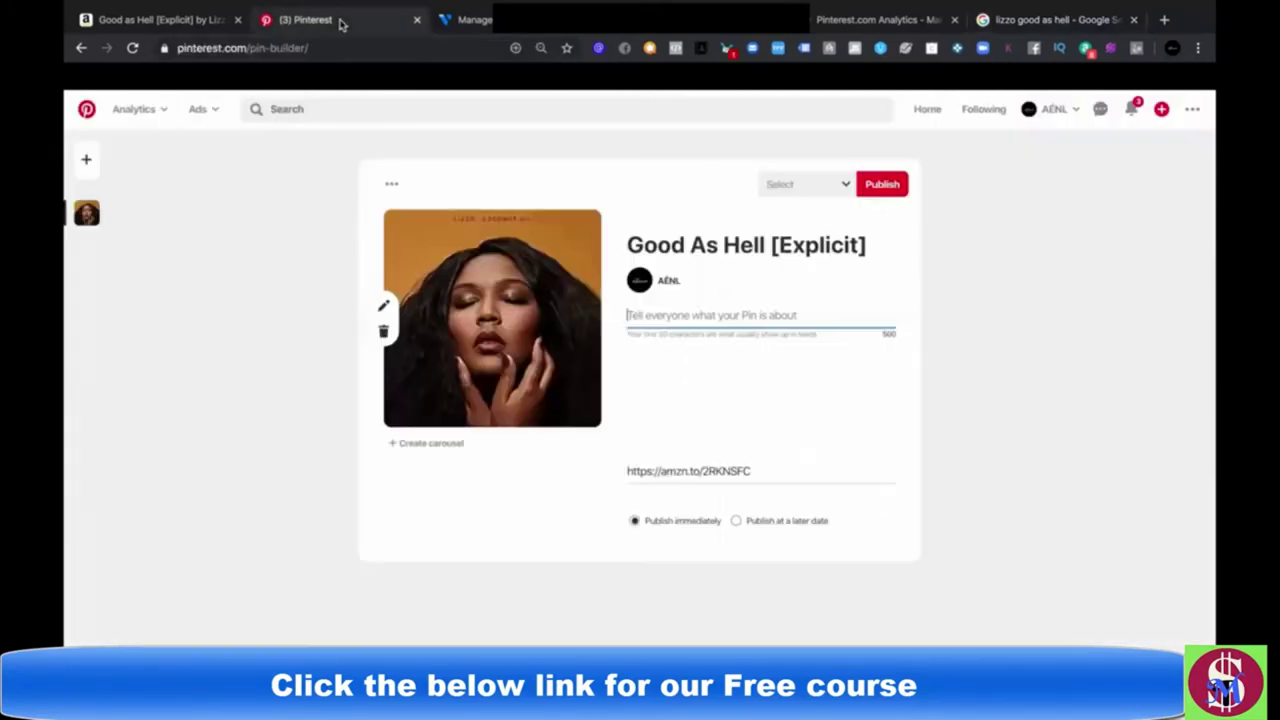
left_click(737, 311)
key("ctrl+v")
type("\"I do my hair toss Check my nails Baby how you feelin'? Feeling good as hell")
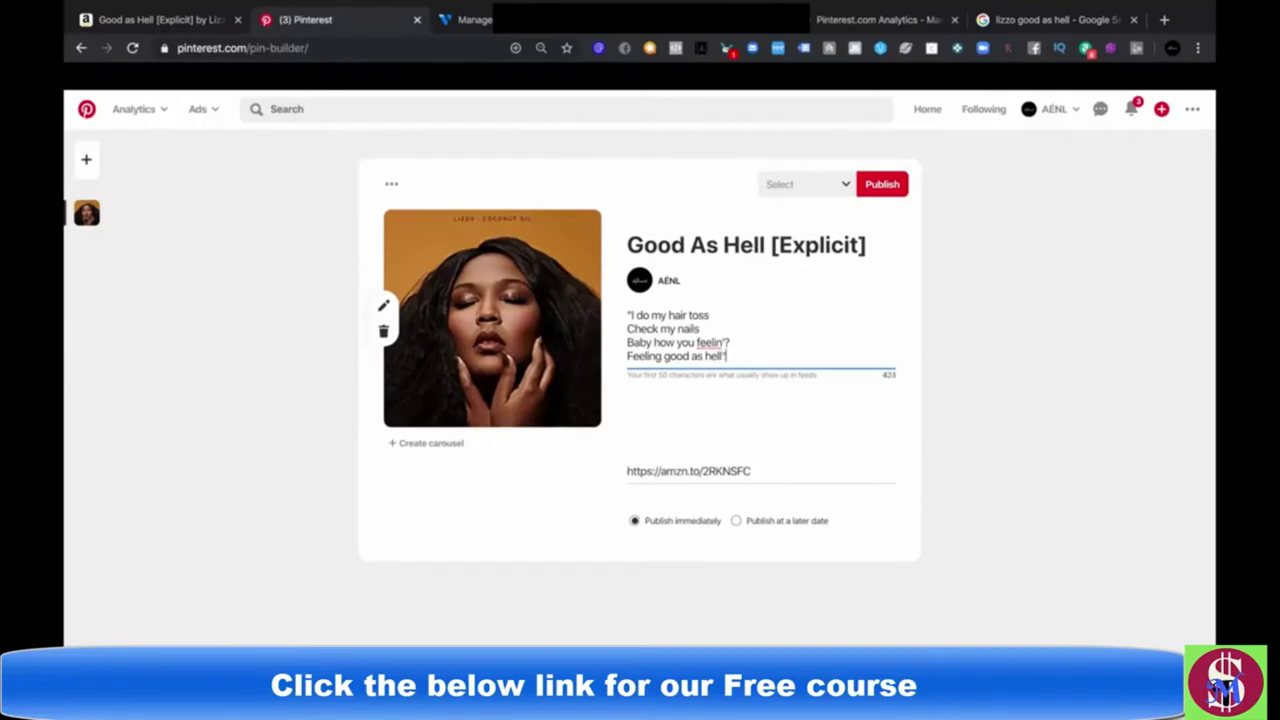
left_click(740, 415)
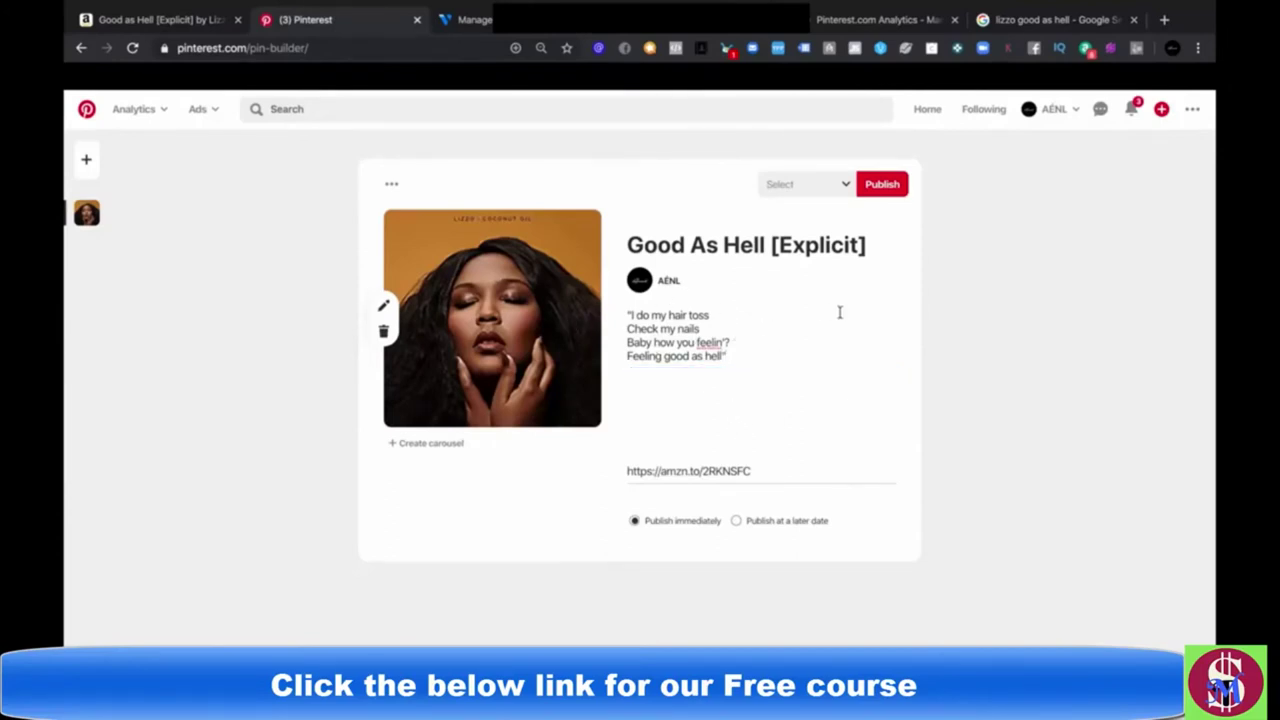
Step: Publish the Pin to the "hiphop." board
left_click(828, 186)
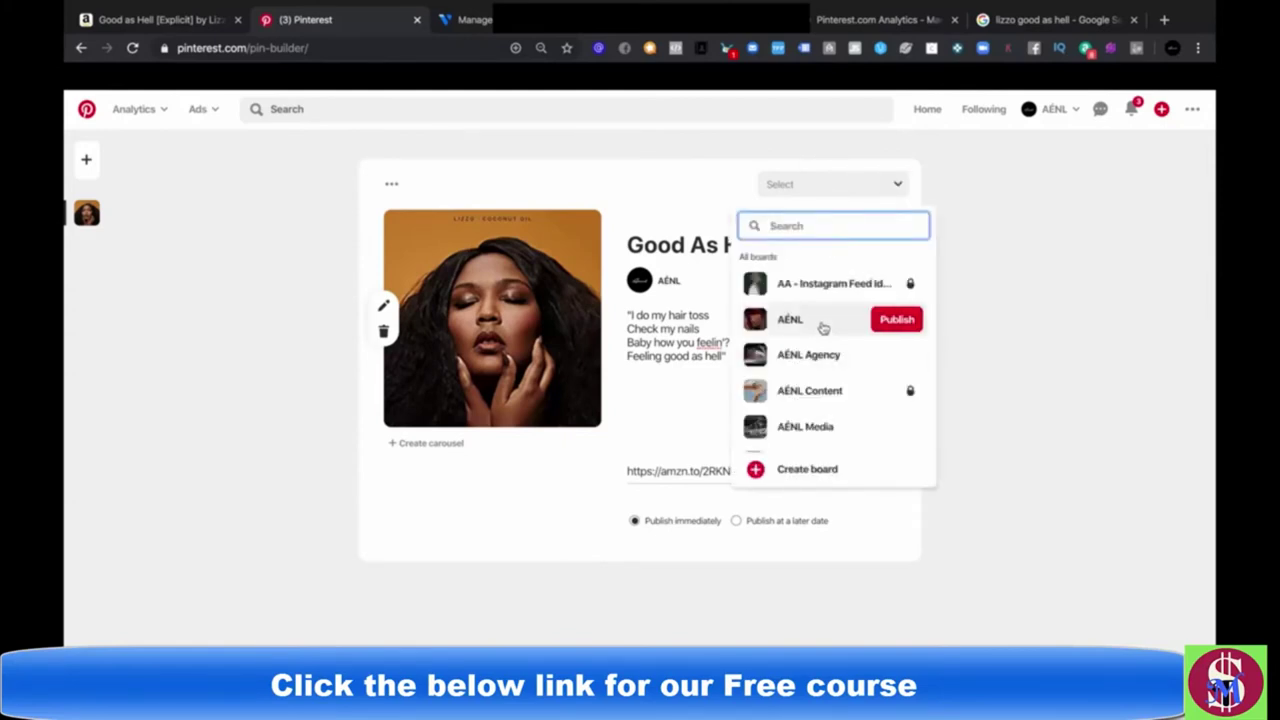
scroll(822, 330, "down", 1)
scroll(822, 328, "down", 5)
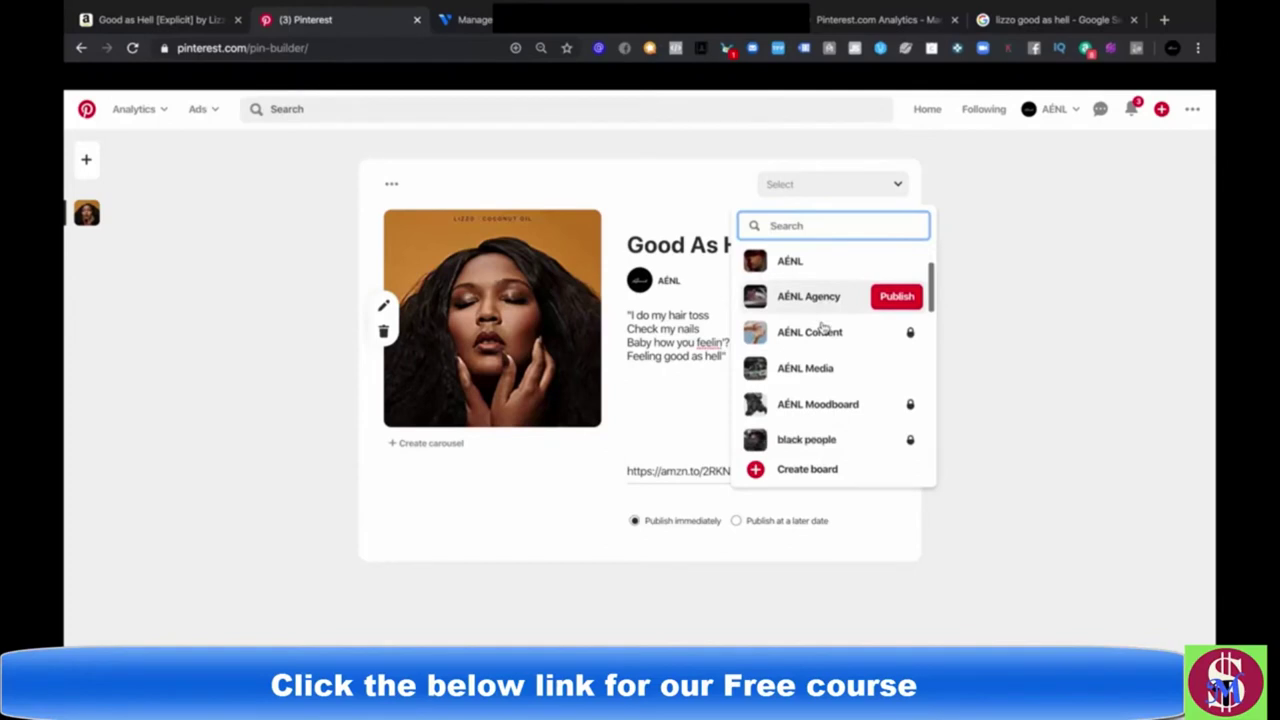
scroll(822, 328, "down", 5)
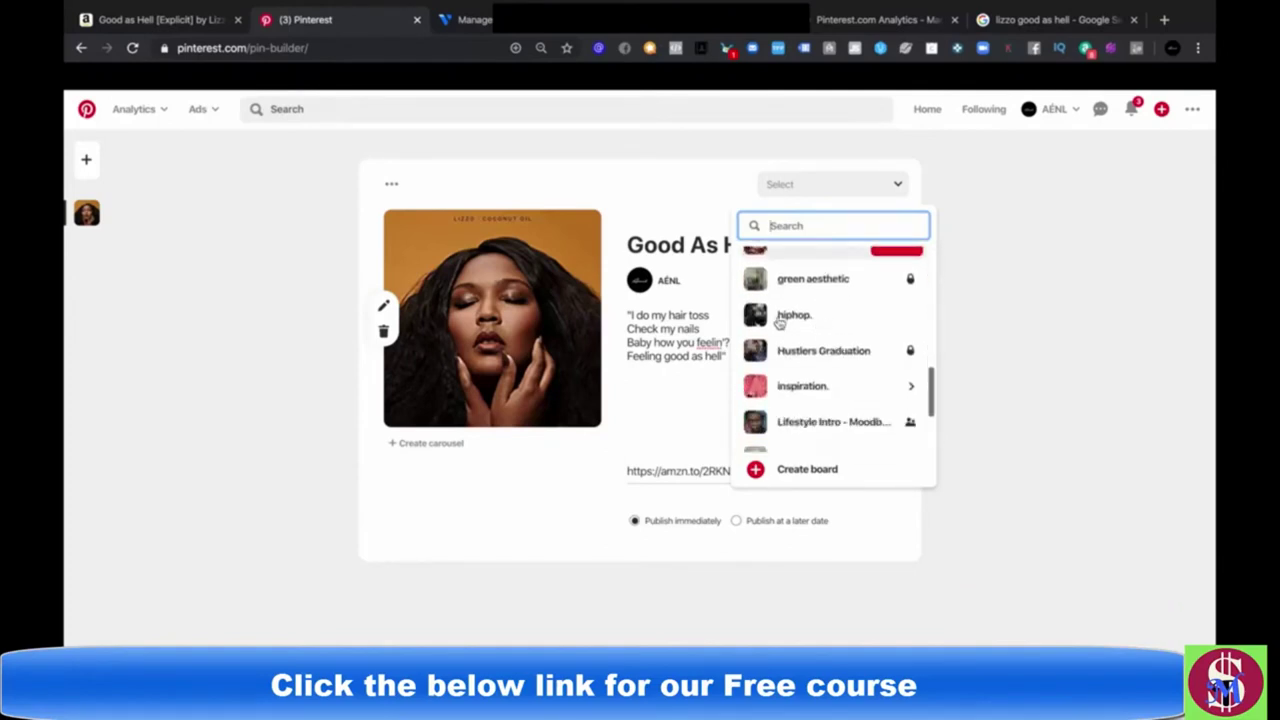
mouse_move(829, 324)
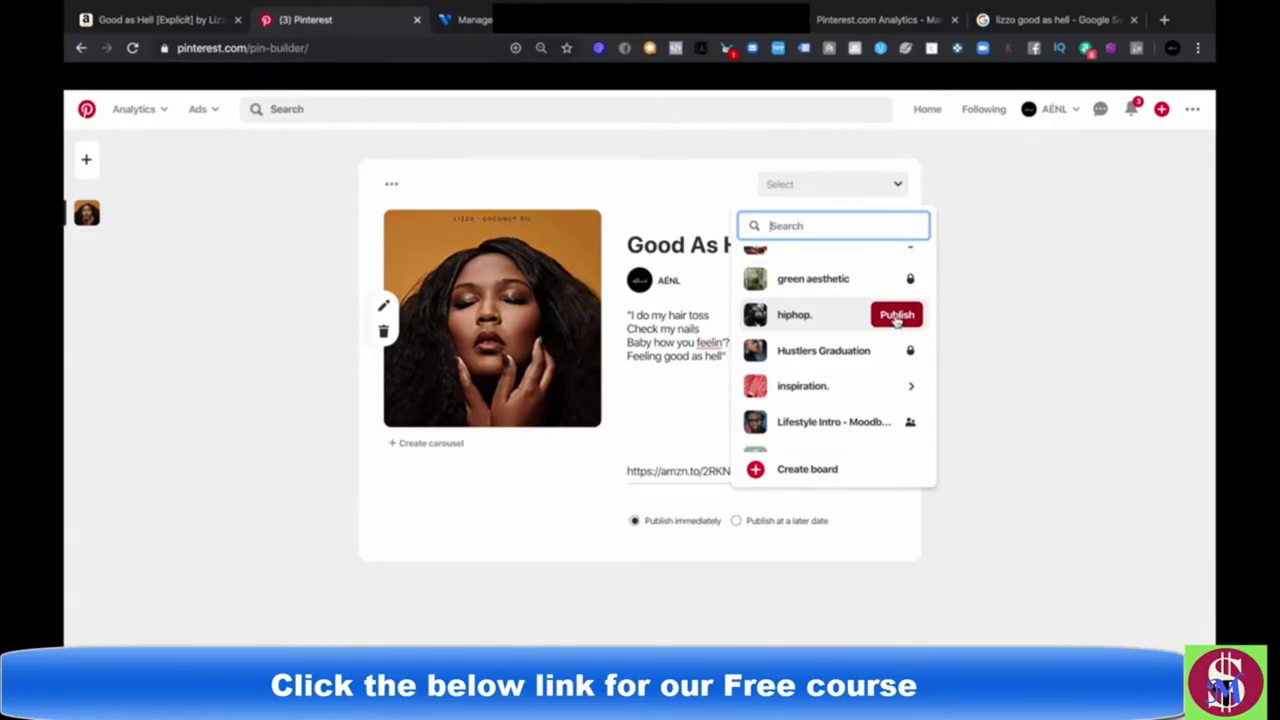
left_click(896, 316)
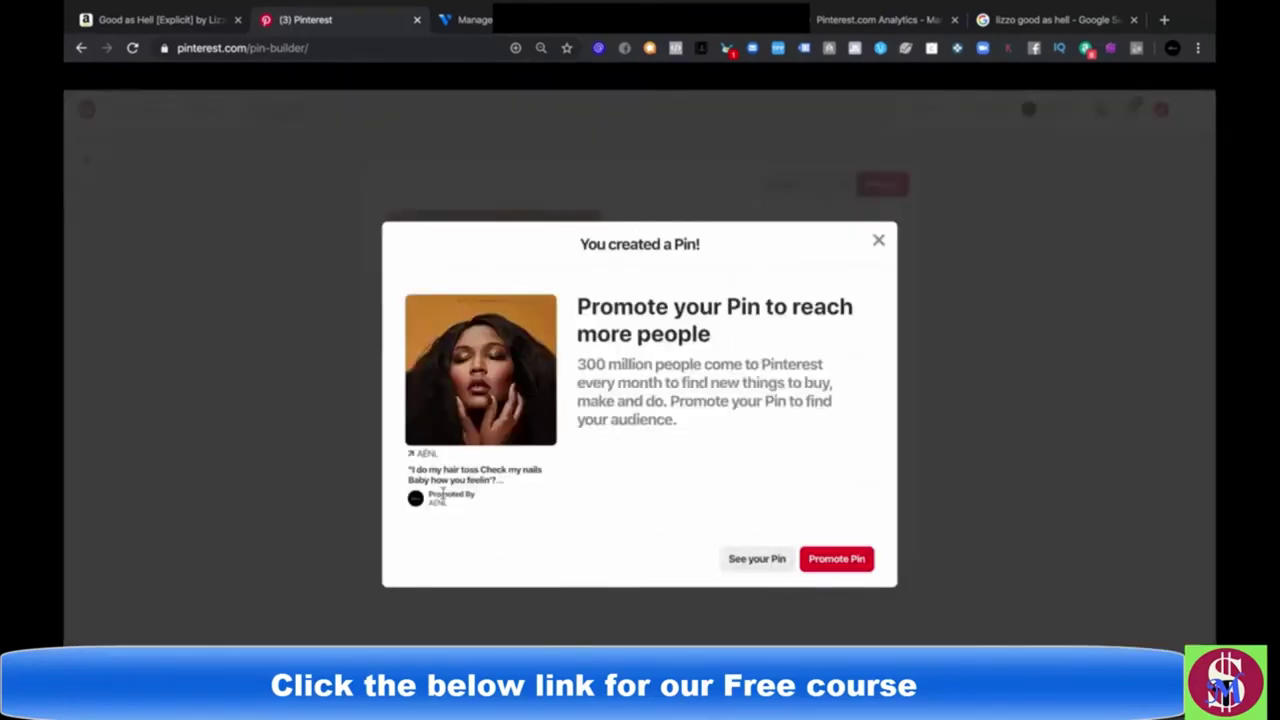
Step: Open the newly published Pin, reload its page and check the Wi-Fi connection
left_click(759, 565)
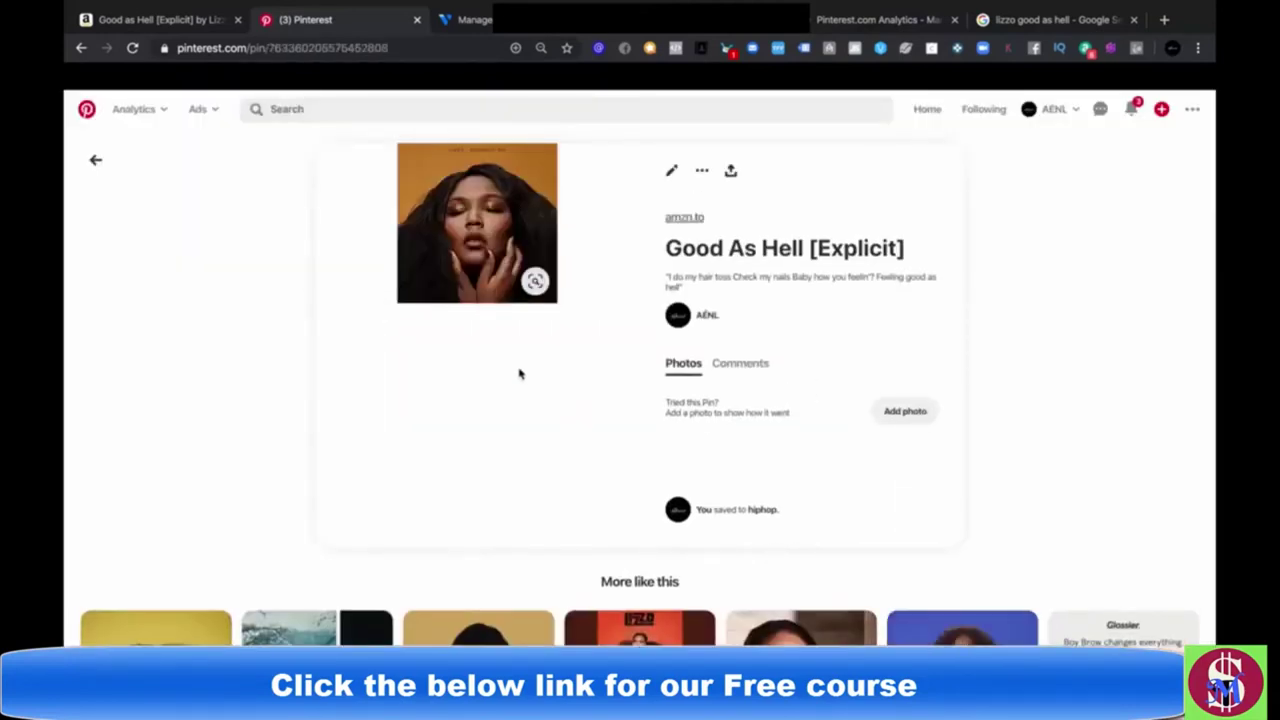
scroll(563, 314, "down", 3)
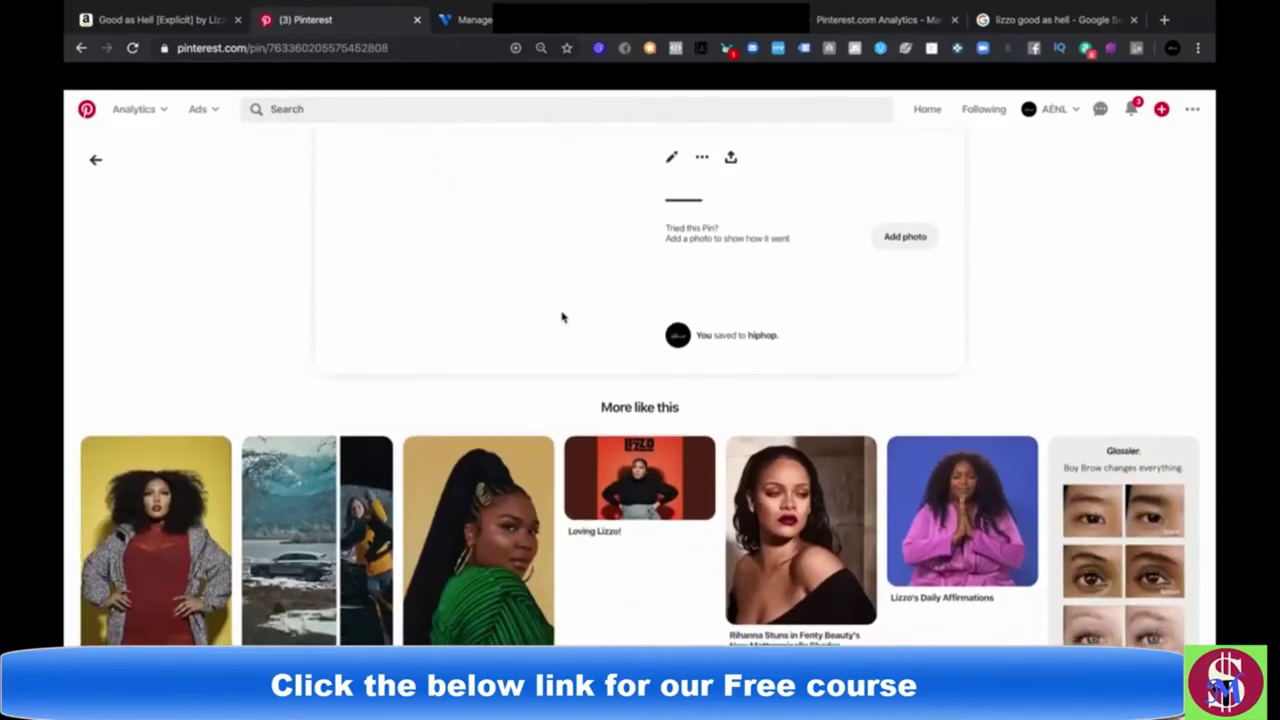
scroll(563, 314, "up", 2)
scroll(580, 200, "up", 1)
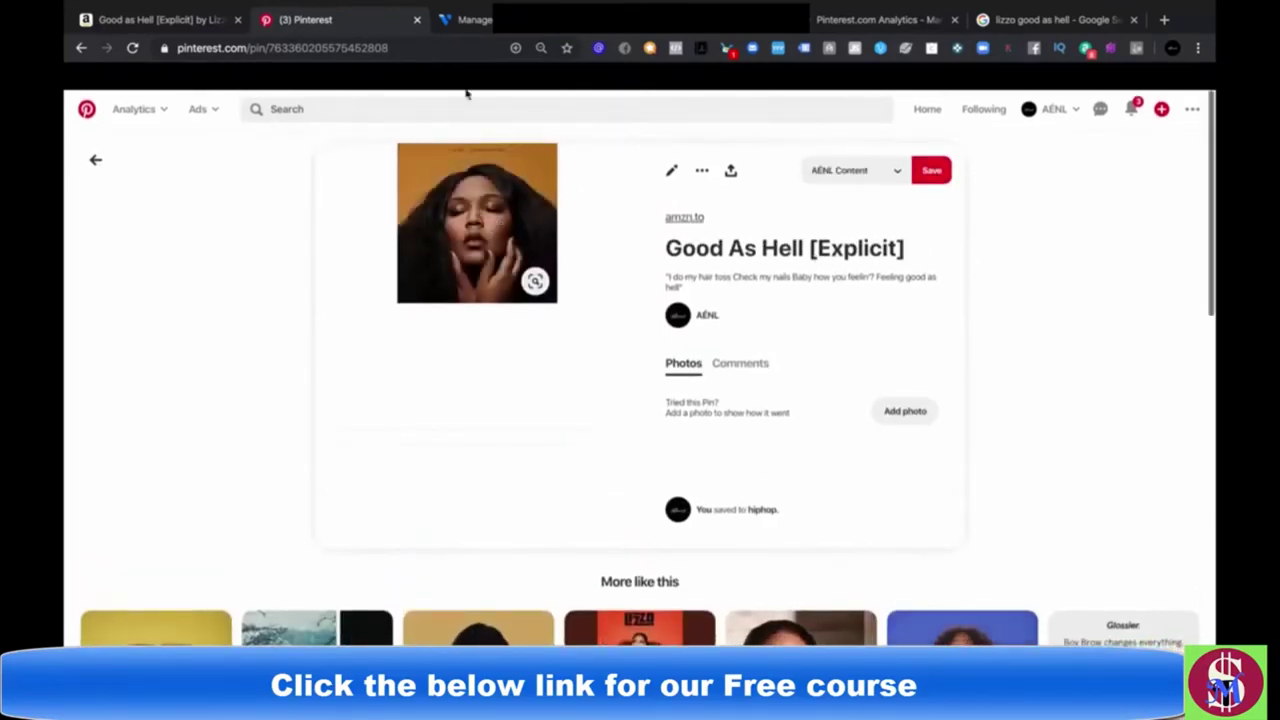
left_click(448, 50)
key("Return")
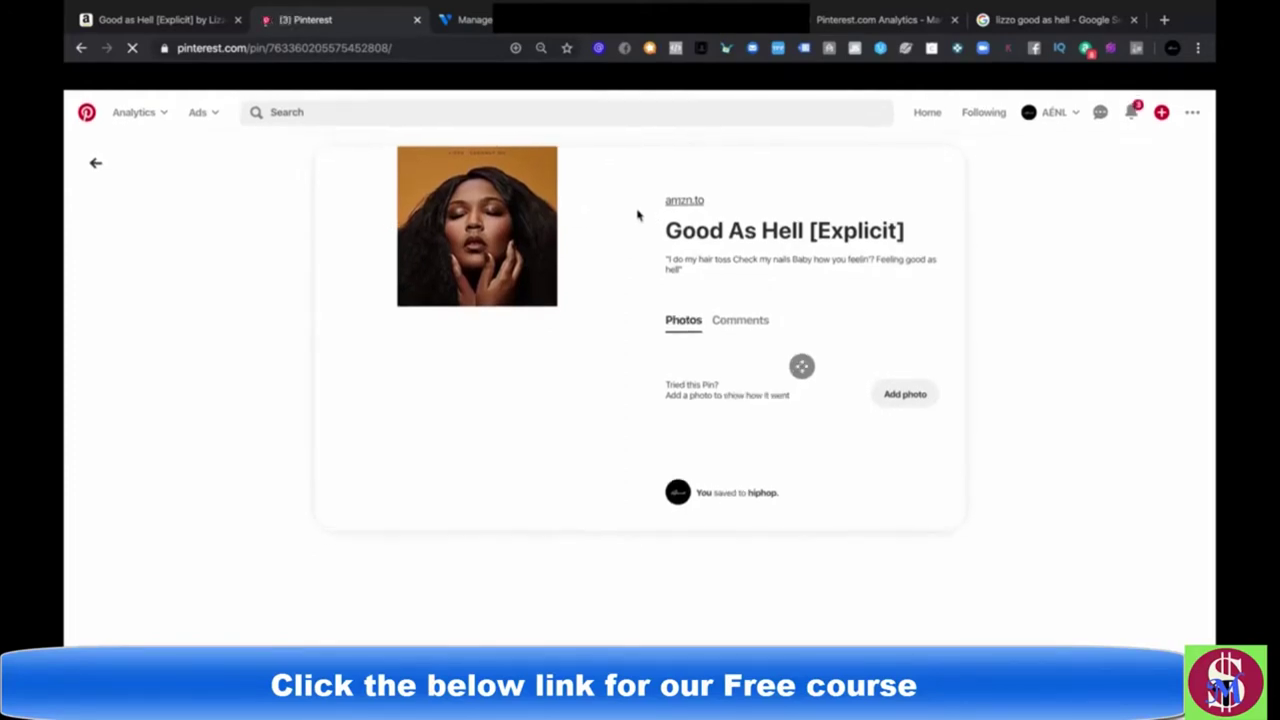
mouse_move(507, 2)
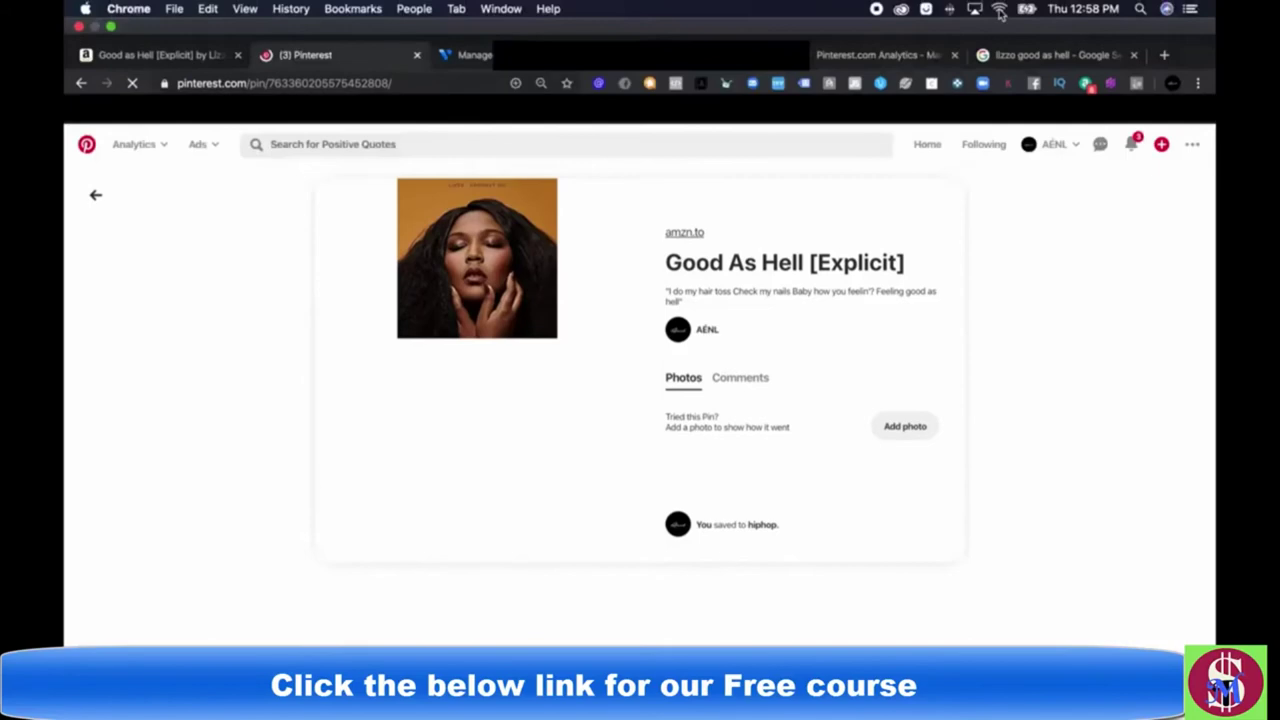
left_click(999, 10)
left_click(999, 10)
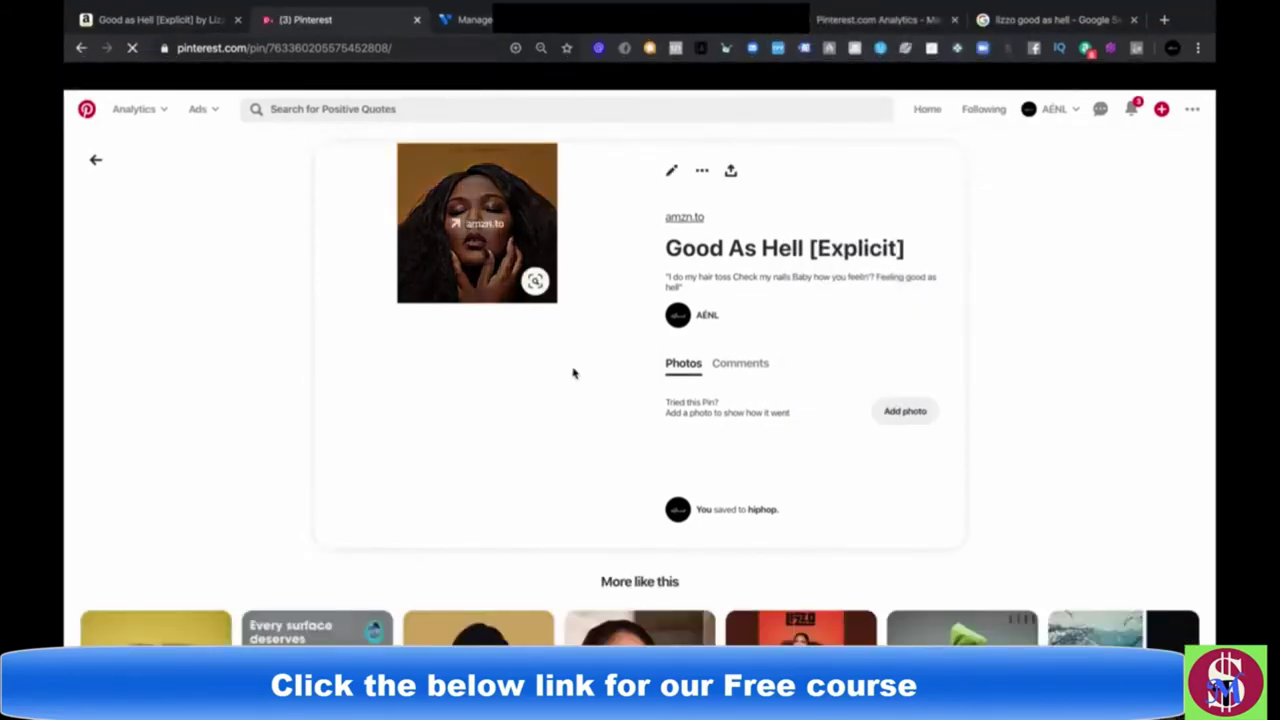
Step: Look through the related Pins below the published Pin and return to its details
scroll(573, 373, "down", 5)
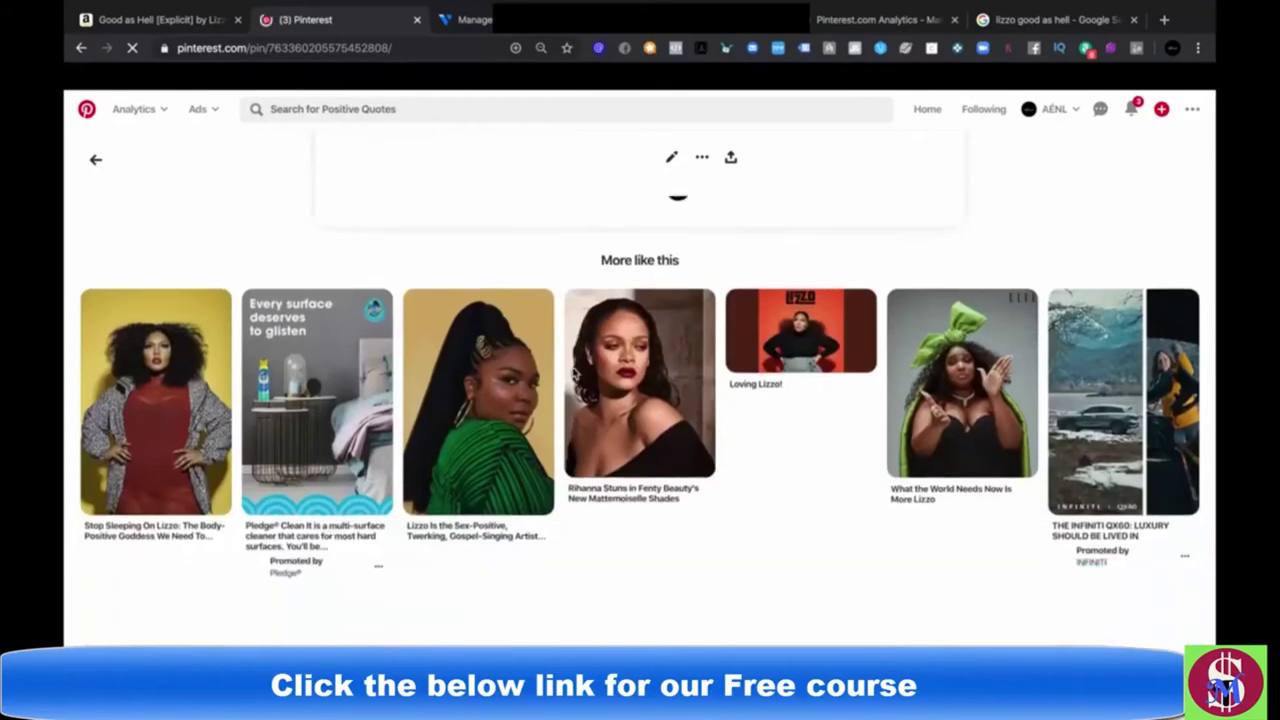
scroll(572, 367, "down", 3)
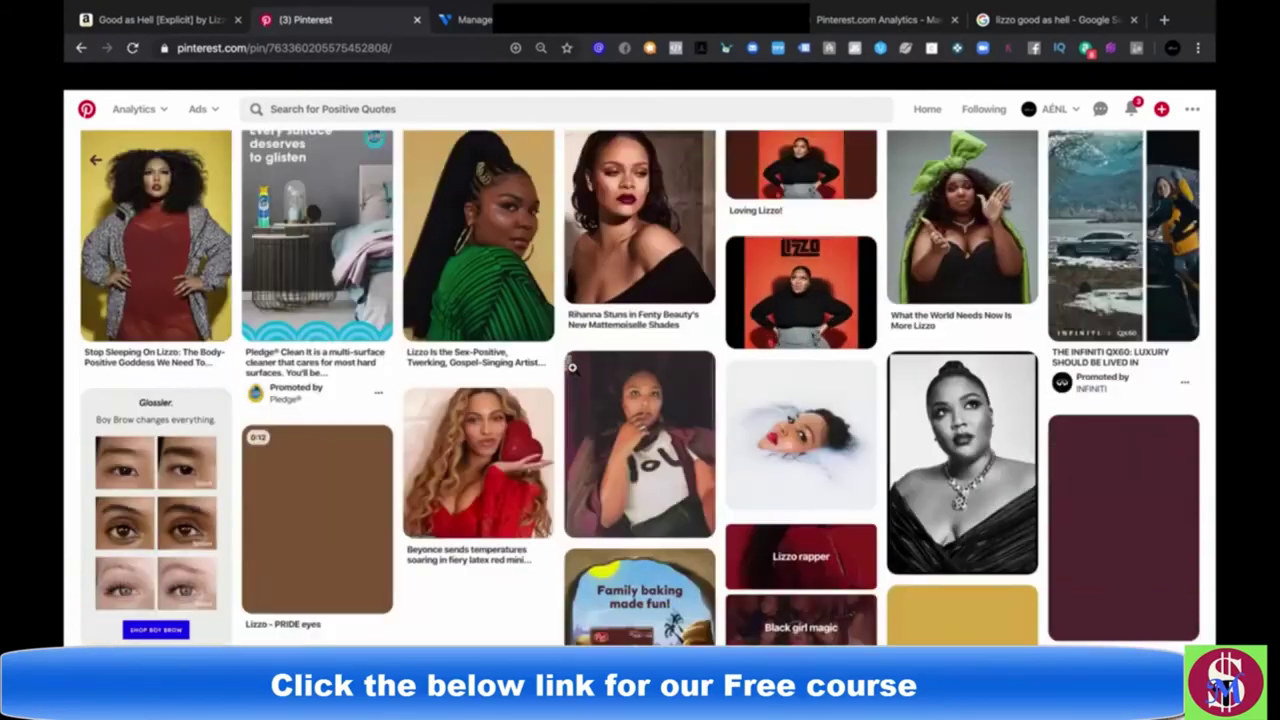
scroll(572, 367, "up", 10)
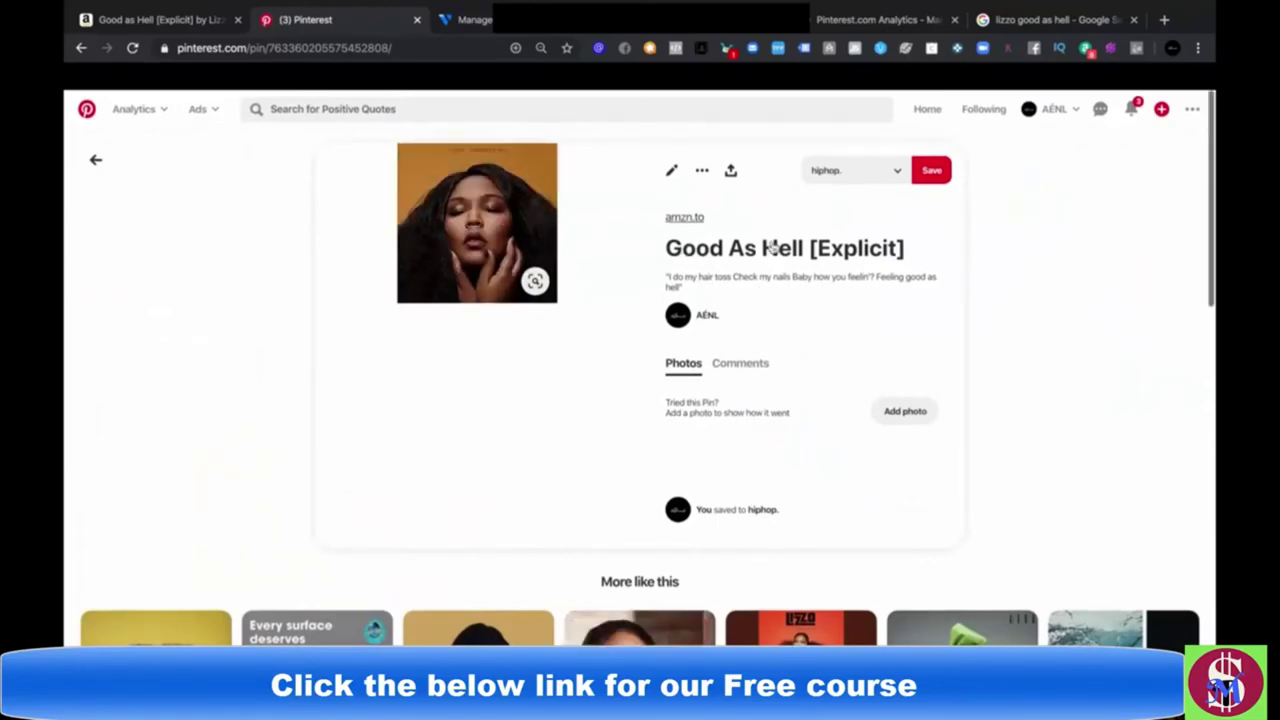
scroll(769, 249, "down", 2)
scroll(771, 246, "up", 3)
scroll(772, 246, "down", 1)
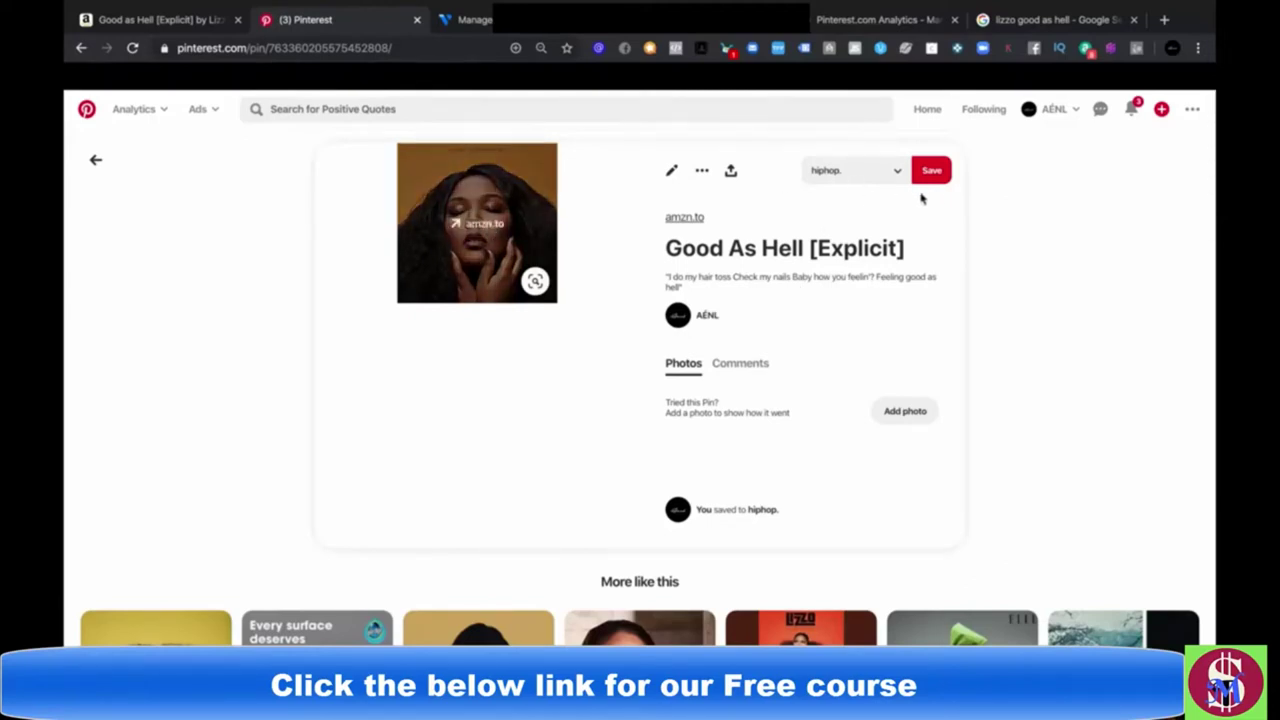
Step: Open the published Pin's Amazon link and highlight the affiliate tag parameter in the product page's address
left_click(479, 223)
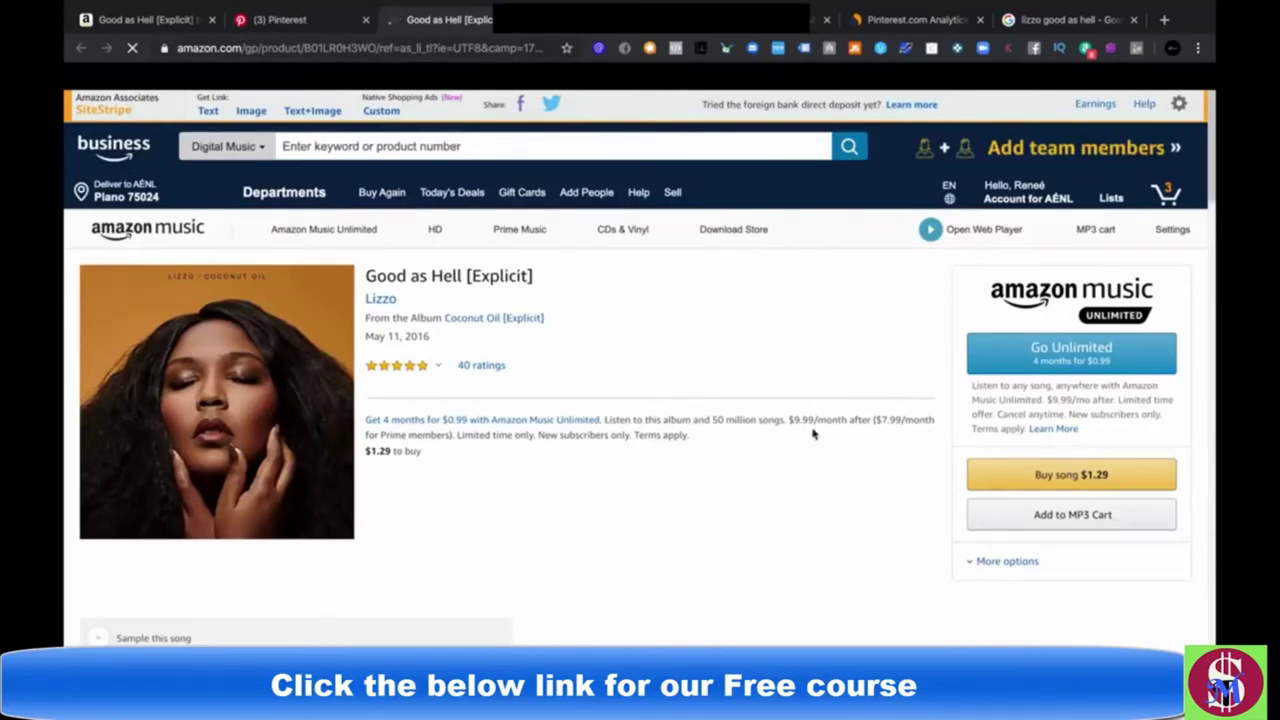
left_click(492, 48)
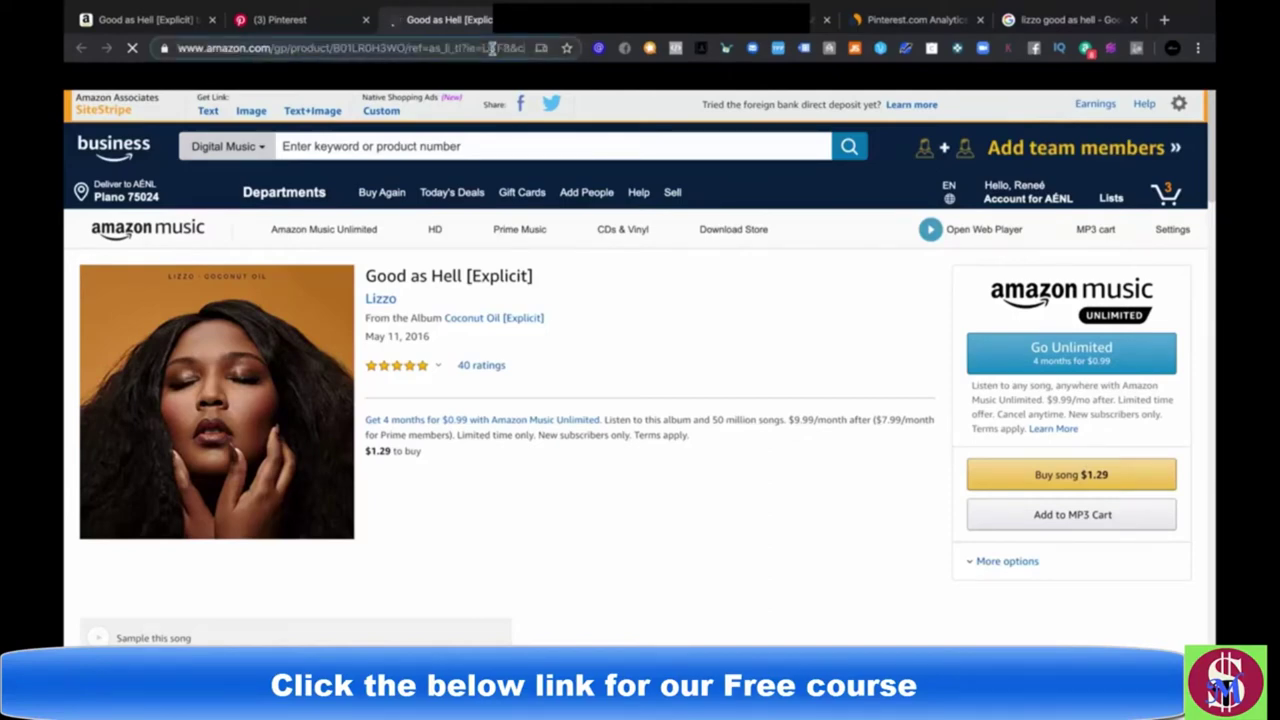
key("Right")
key("Right")
key("Right")
key("Right")
key("Right")
key("Right")
key("Right")
key("Right")
key("Right")
key("Right")
key("Right")
key("Right")
key("Right")
key("Right")
key("Right")
key("Right")
key("Right")
key("Right")
key("Right")
key("Right")
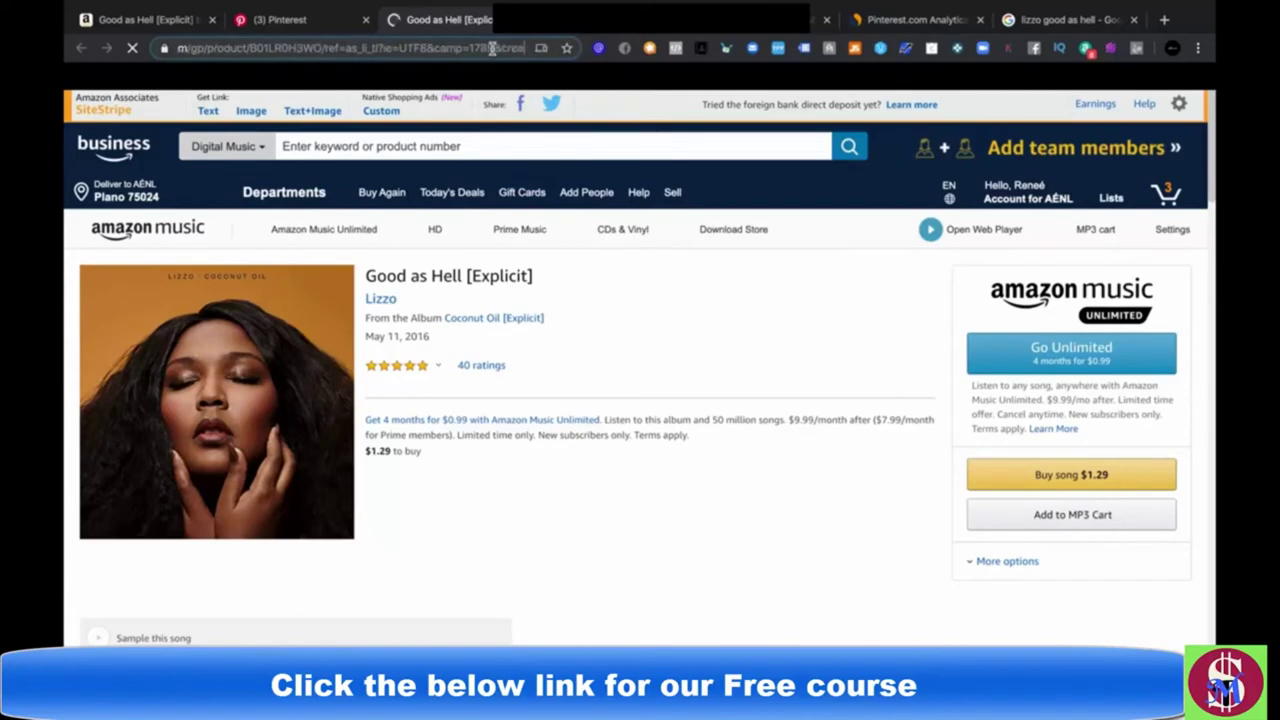
key("Right")
key("Right")
key("Right")
key("Right")
key("Right")
key("Right")
key("Right")
key("Right")
key("Right")
key("Right")
key("Right")
key("Right")
key("Right")
key("Right")
key("Right")
key("Right")
key("Right")
key("Right")
key("Right")
key("Right")
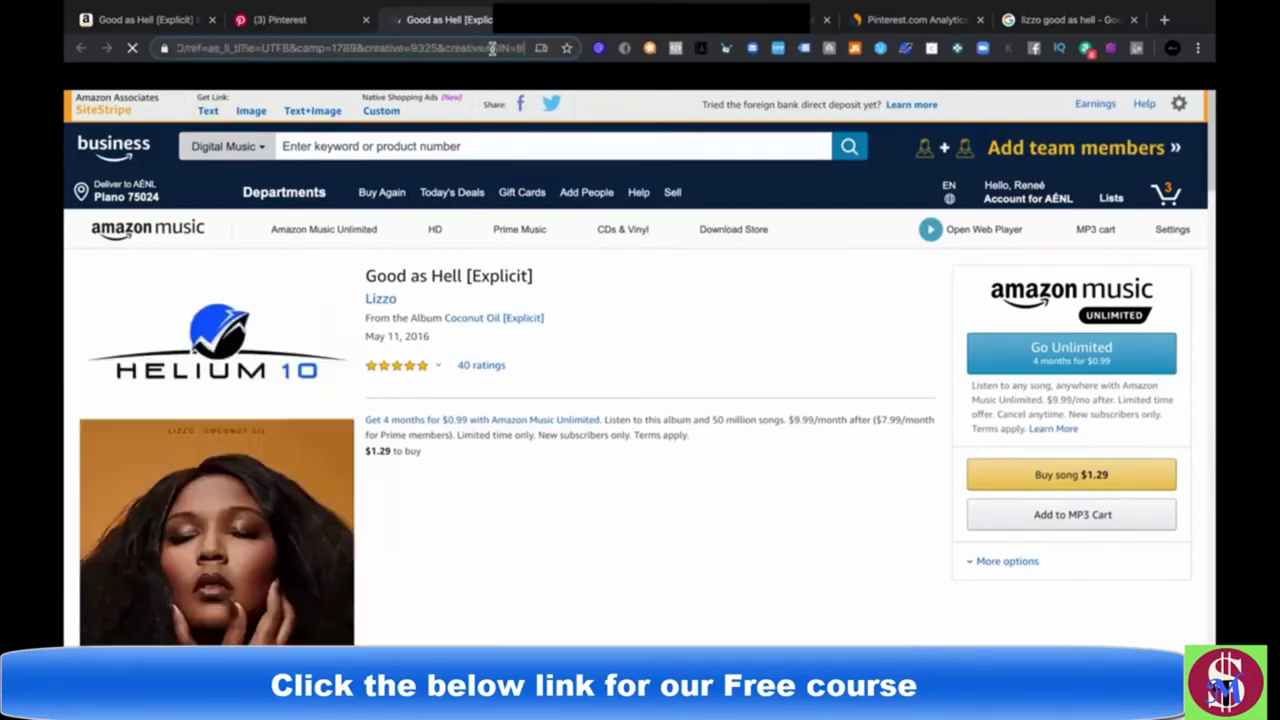
key("Right")
key("Right")
key("Right")
key("Right")
key("Right")
key("Right")
key("Right")
key("Right")
key("Right")
key("Right")
key("Right")
key("Right")
key("Right")
key("Right")
key("Right")
key("Right")
key("Right")
key("Right")
key("Right")
key("Right")
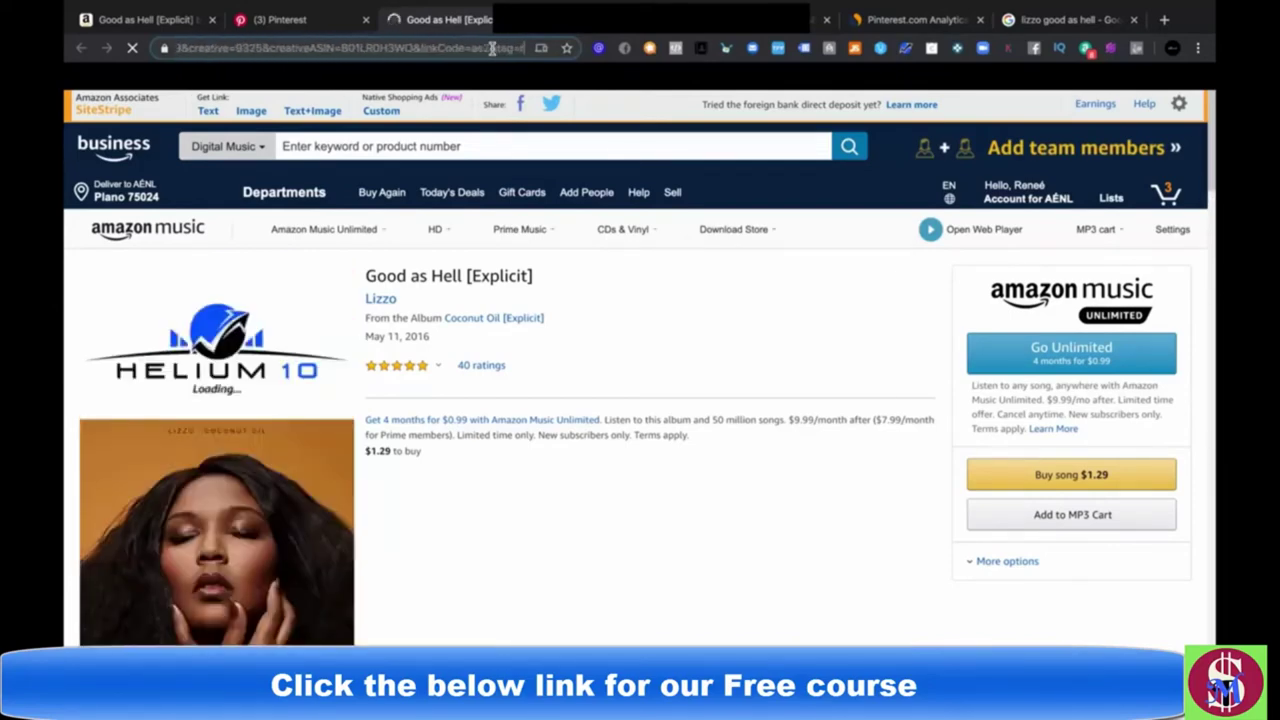
key("Right")
key("Right")
key("Right")
key("Right")
key("Right")
key("Right")
key("Right")
key("Right")
key("Right")
key("Right")
key("Right")
key("Right")
key("Right")
key("Right")
key("Right")
key("Right")
key("Right")
key("Right")
key("Right")
key("Right")
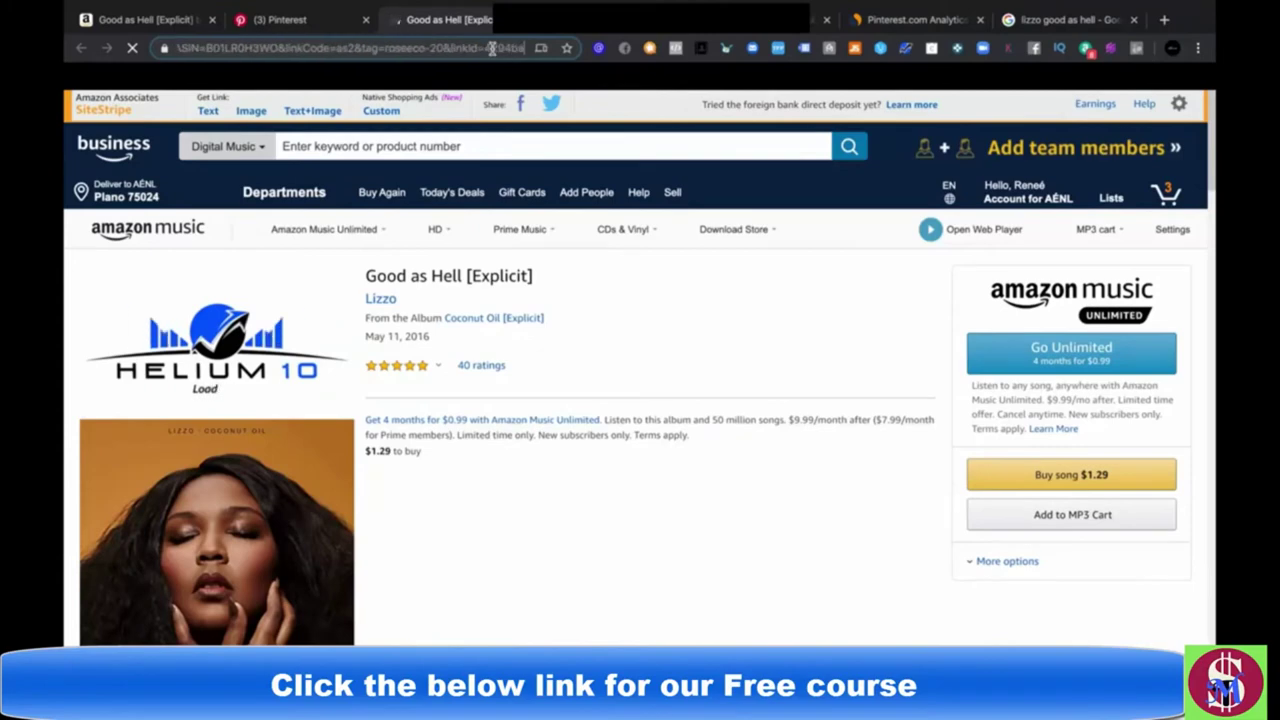
key("Right")
key("Right")
key("Right")
key("Right")
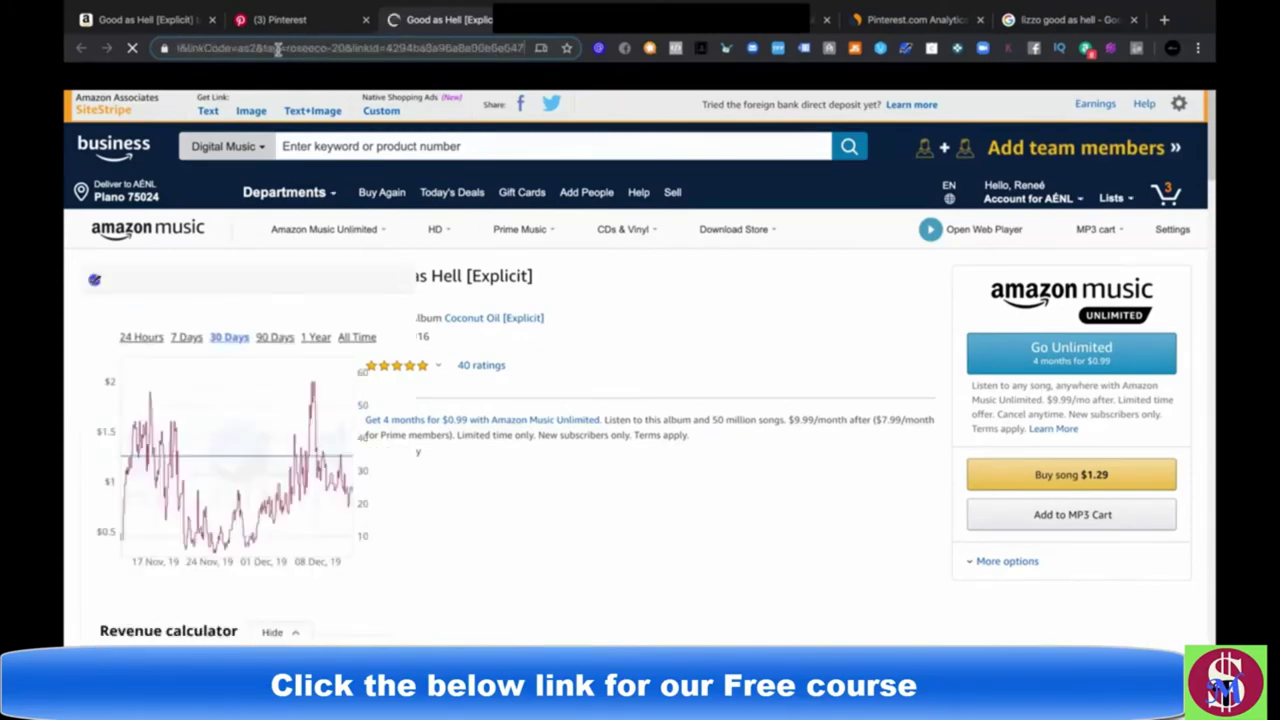
left_click_drag(263, 48, 328, 46)
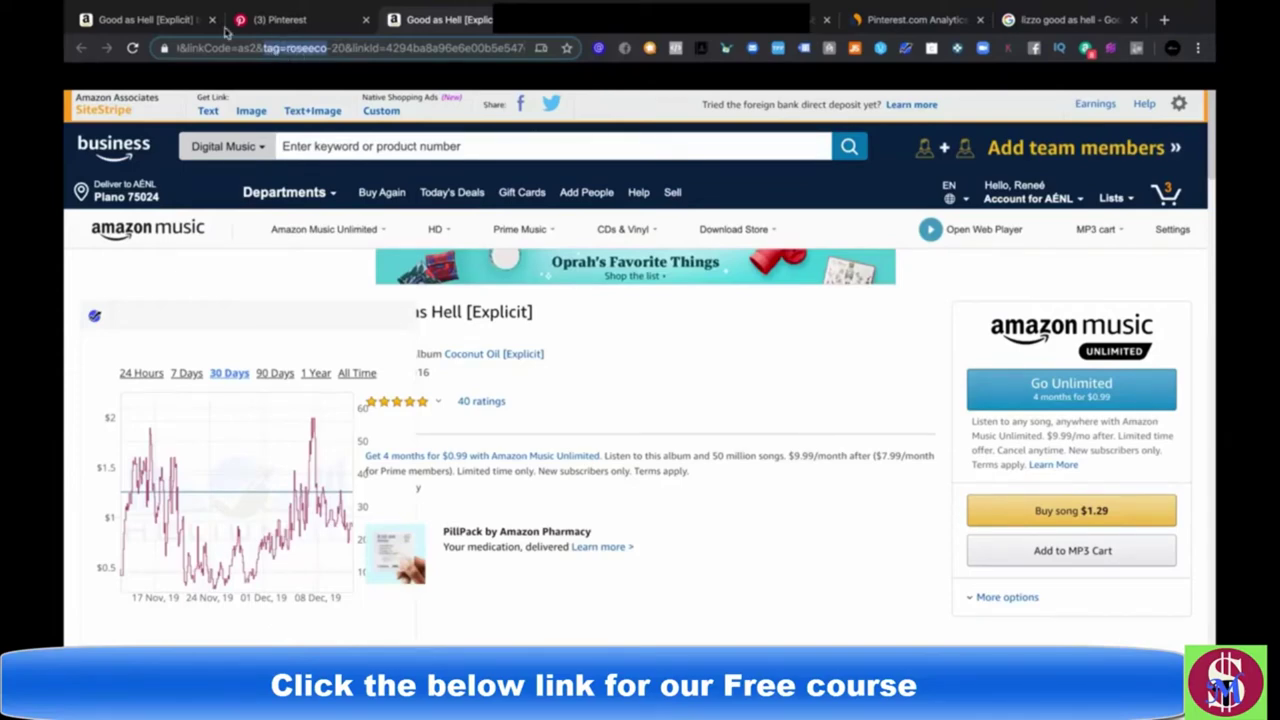
Step: Return to the song's Amazon Associates link builder and change the tracking ID to aenlco-20
left_click(157, 22)
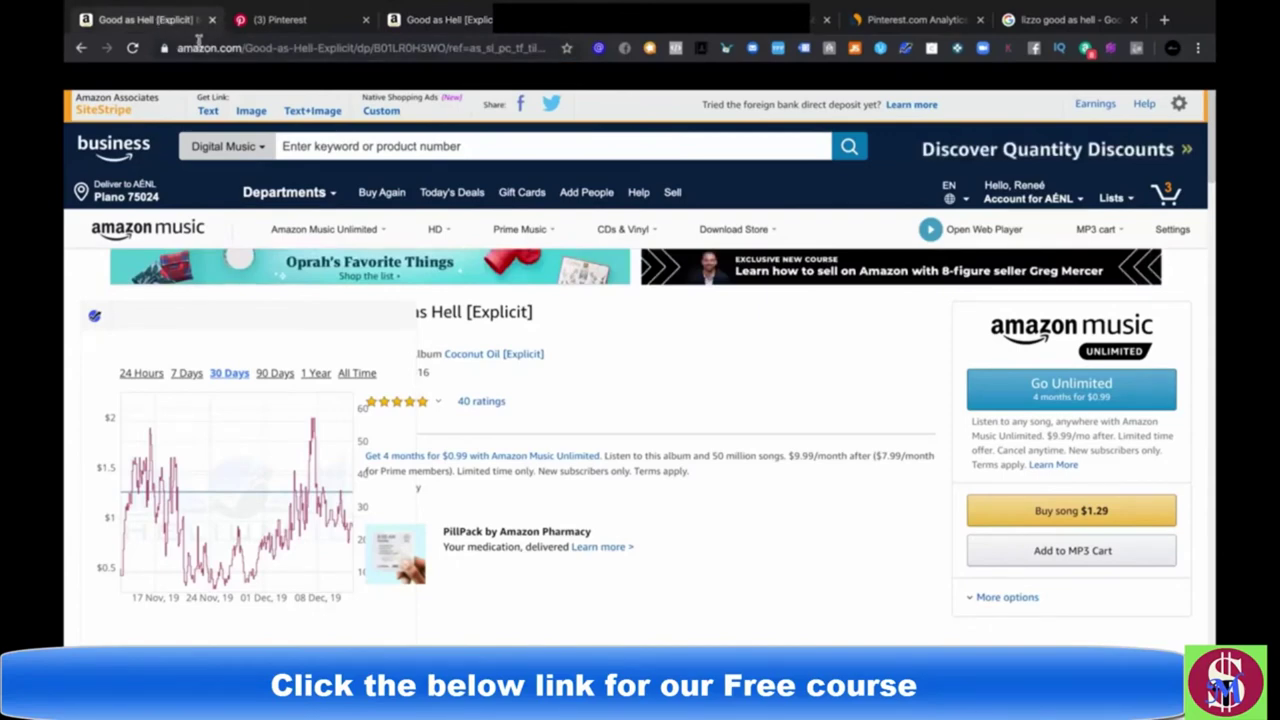
left_click(163, 28)
left_click(83, 50)
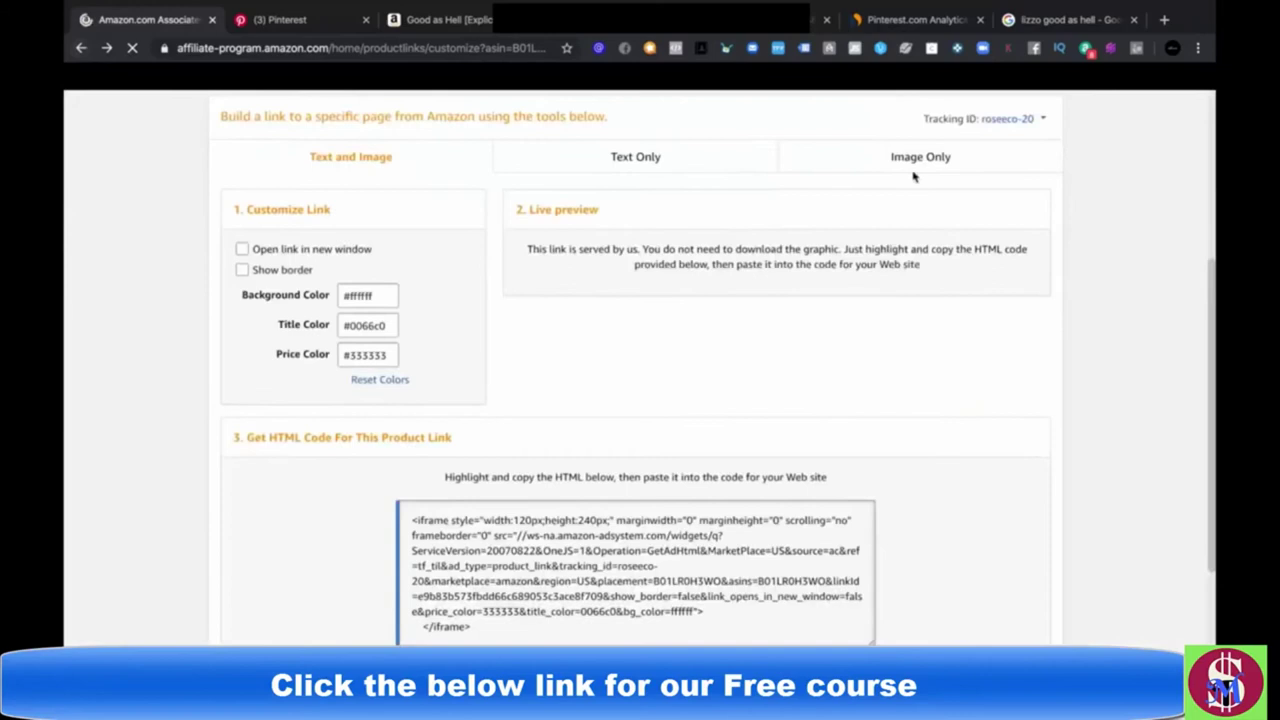
left_click(710, 155)
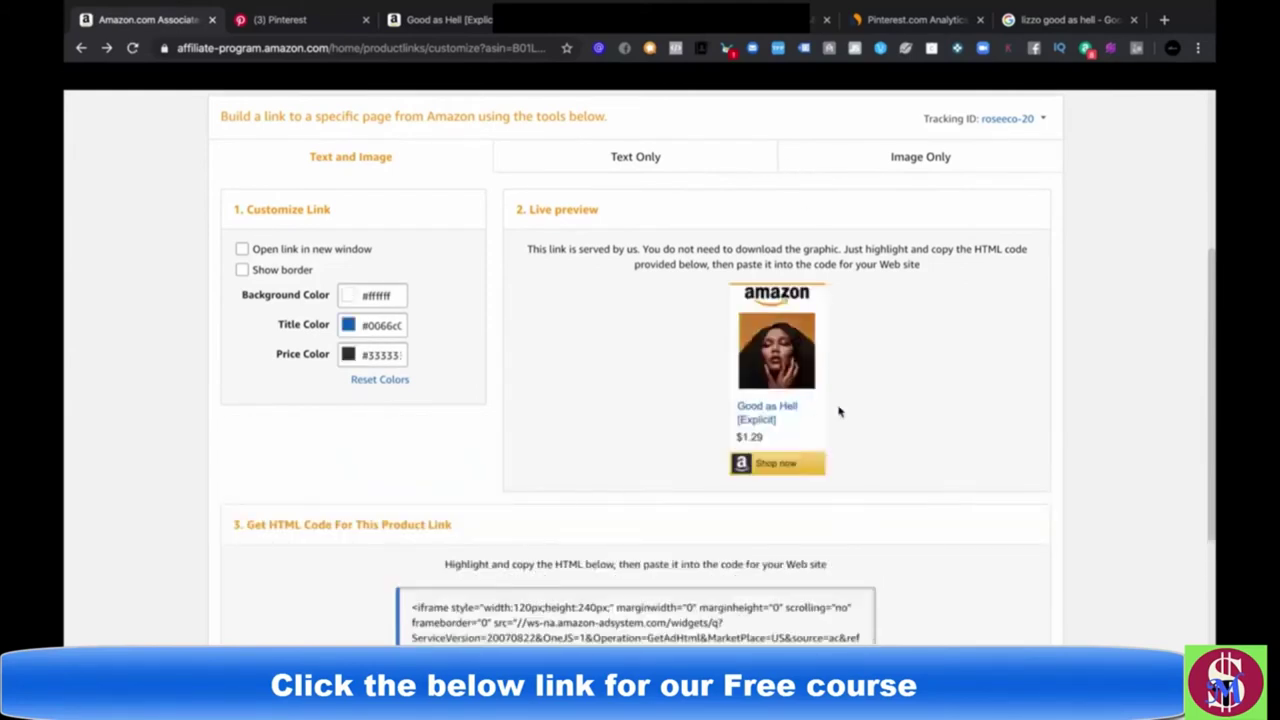
left_click(1045, 120)
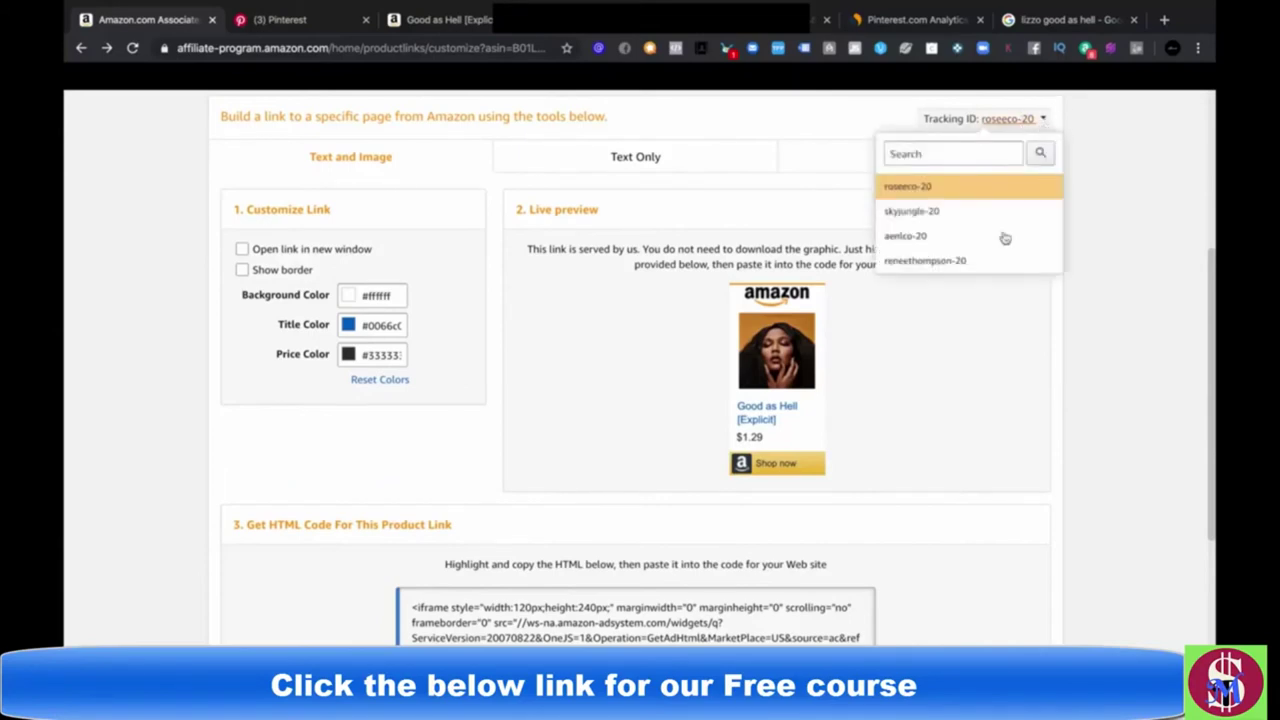
left_click(921, 238)
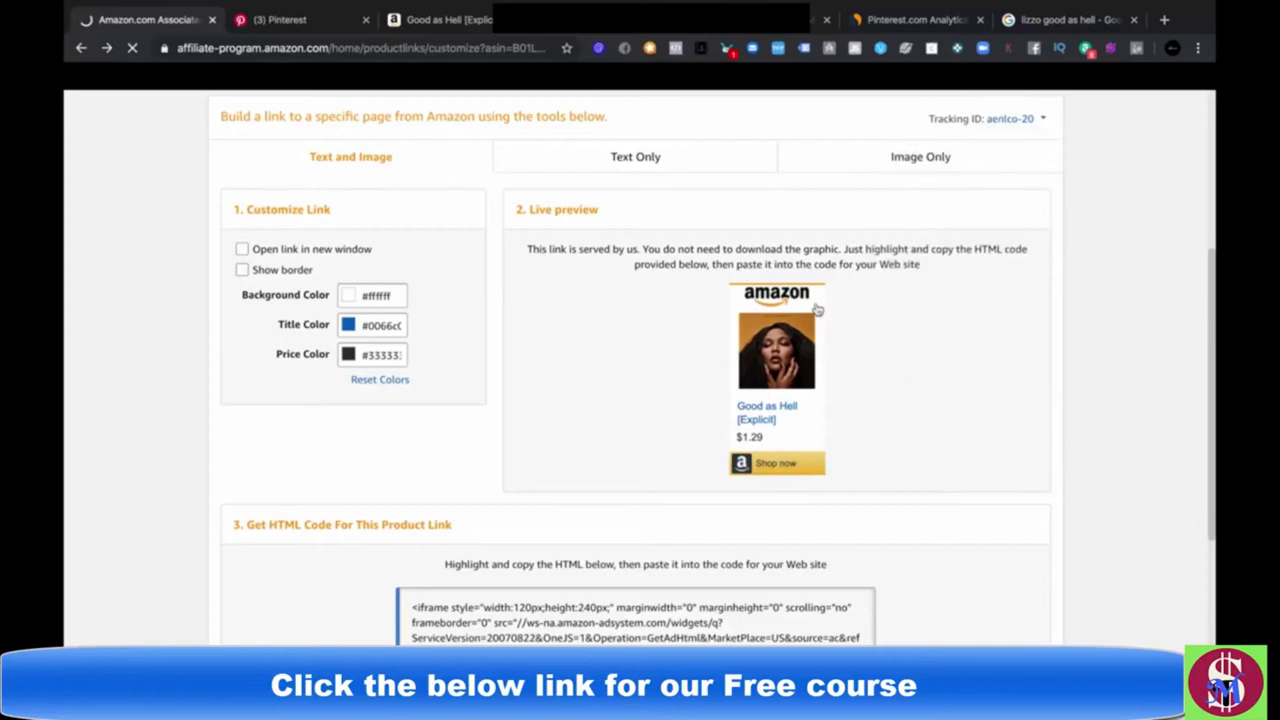
scroll(549, 389, "down", 1)
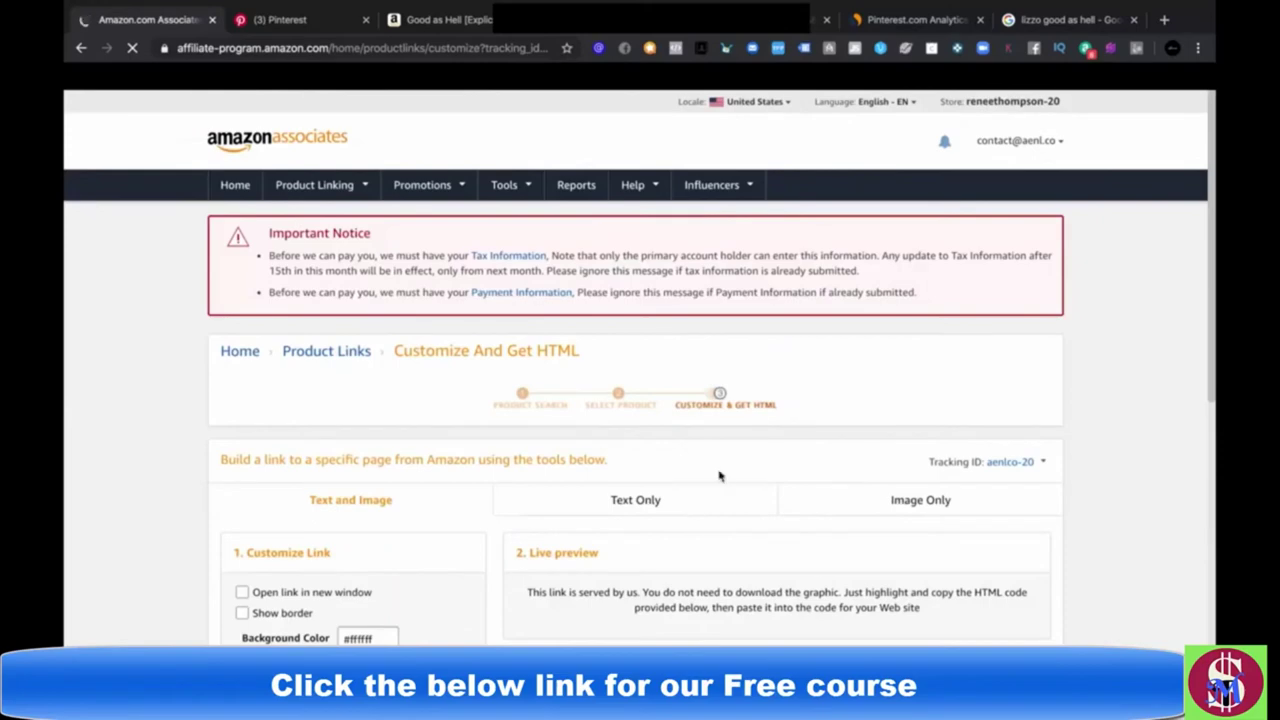
scroll(680, 440, "down", 2)
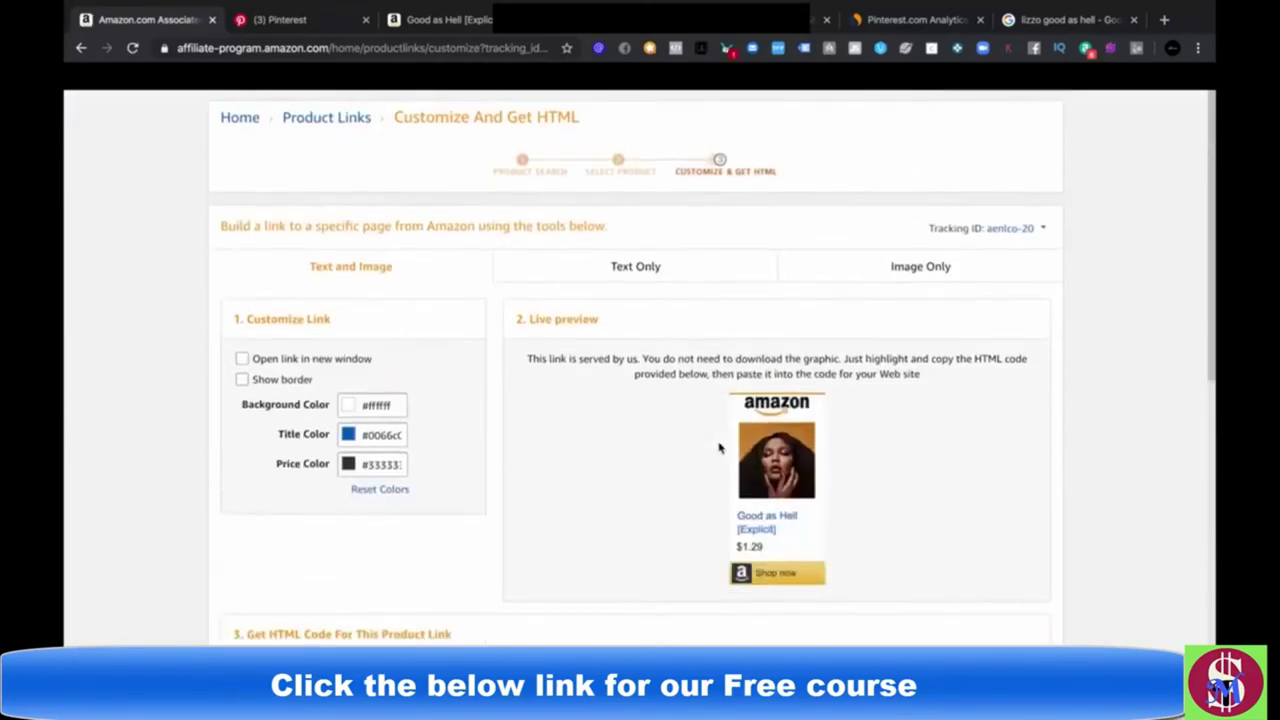
Step: Generate a text-only short link for the song under the selected tracking ID and copy it
left_click(656, 267)
scroll(630, 270, "down", 1)
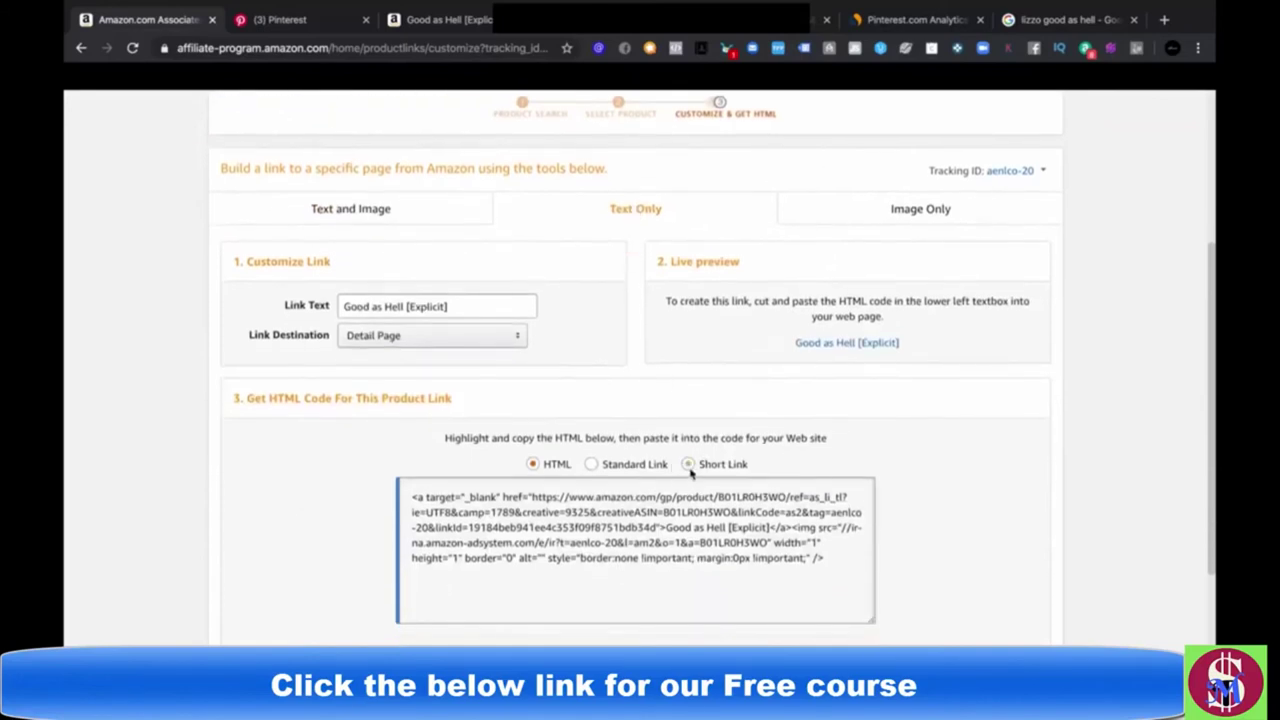
left_click(688, 466)
left_click(661, 515)
key("ctrl+c")
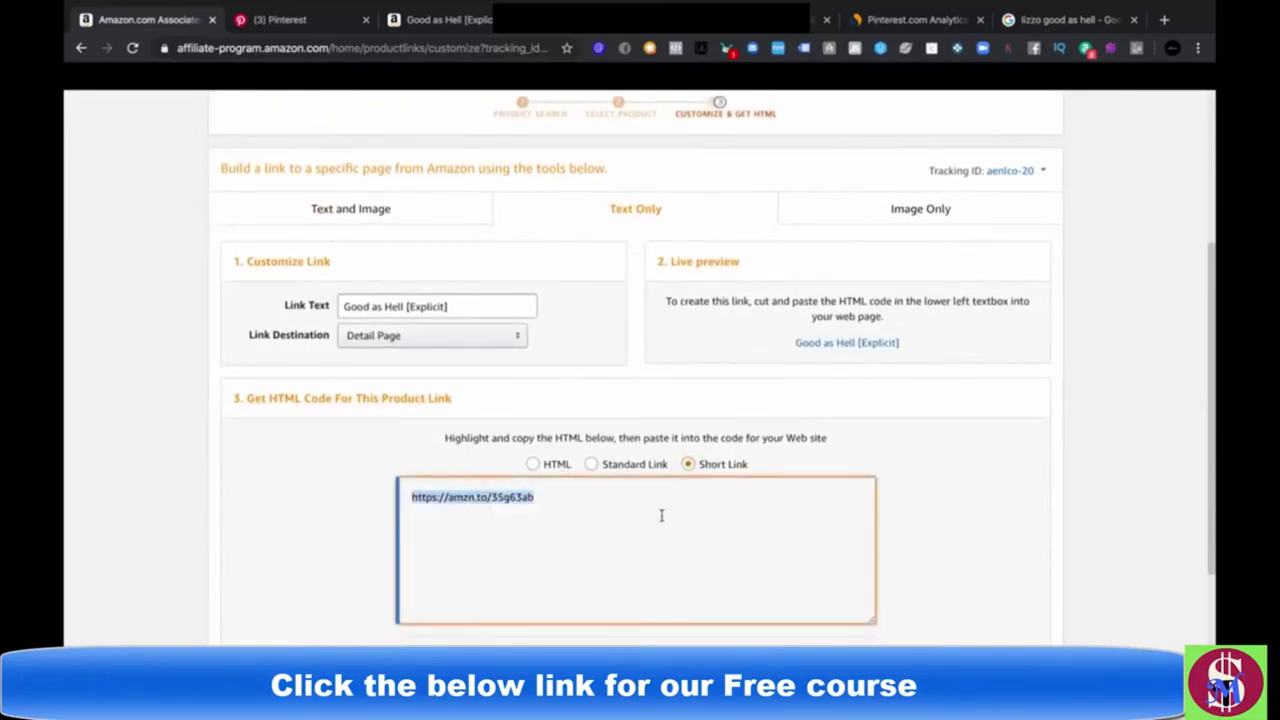
left_click(285, 20)
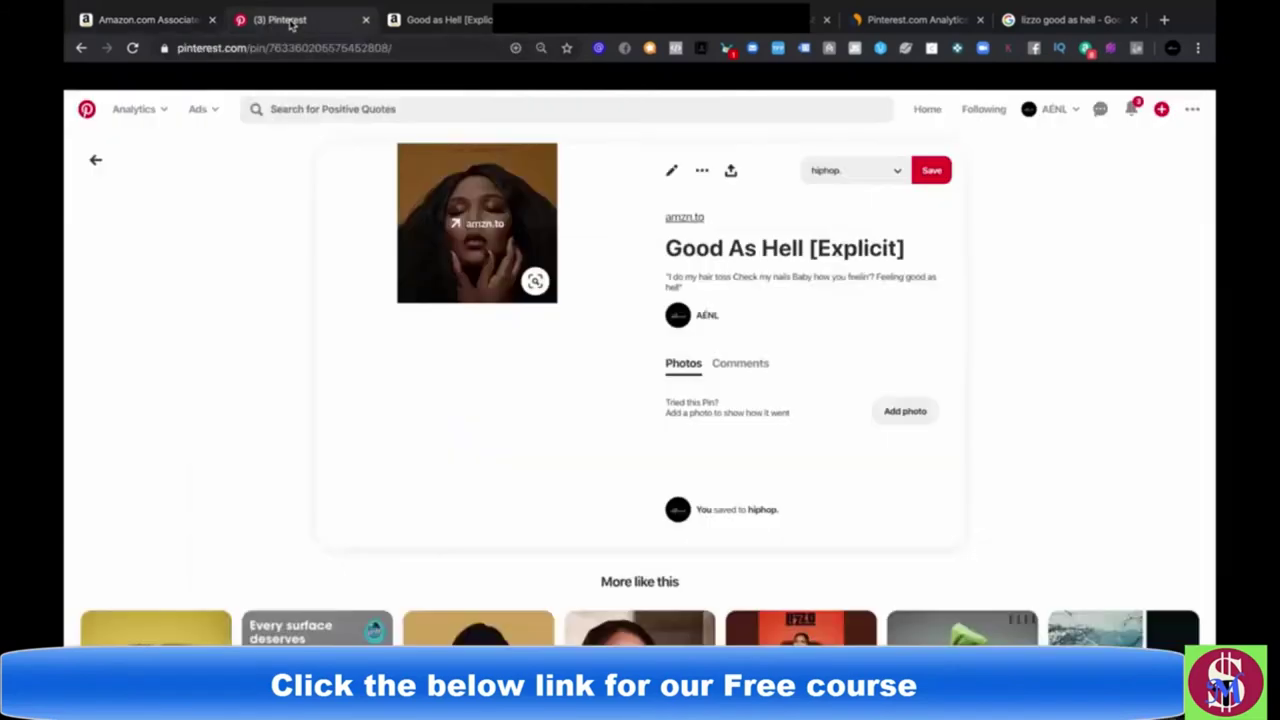
left_click(673, 172)
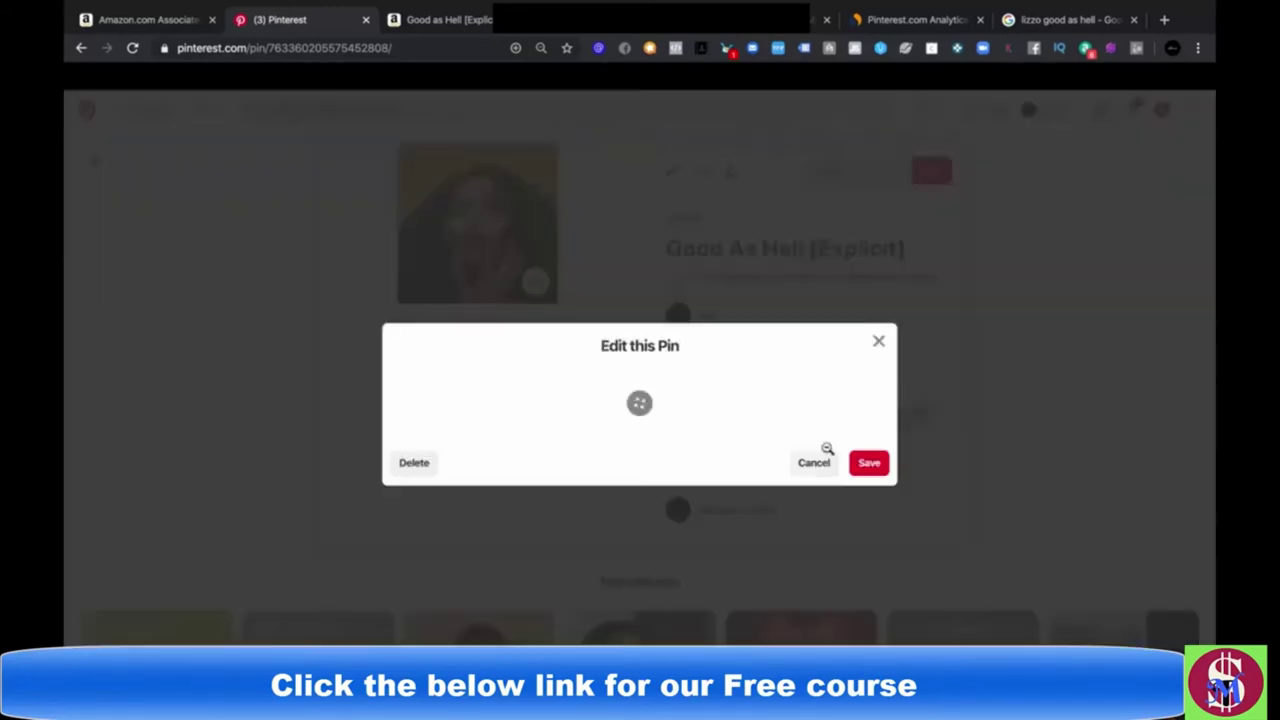
left_click(638, 504)
key("ctrl+a")
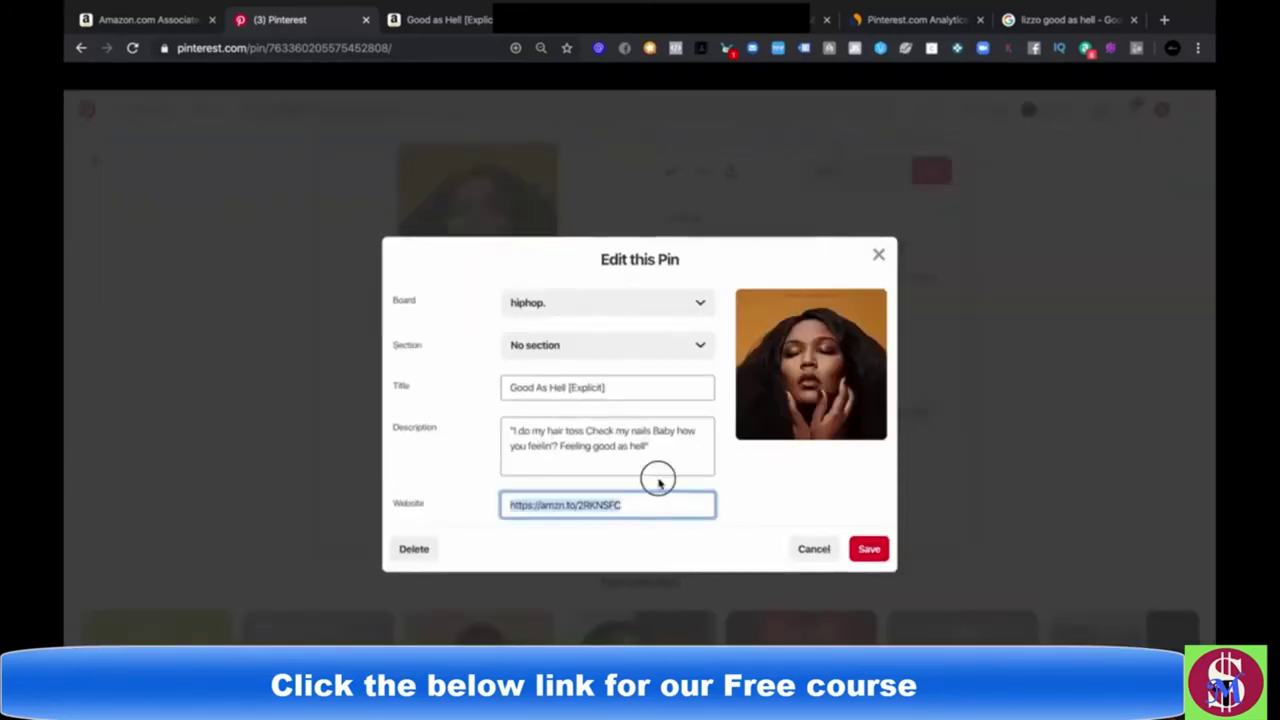
key("BackSpace")
key("ctrl+v")
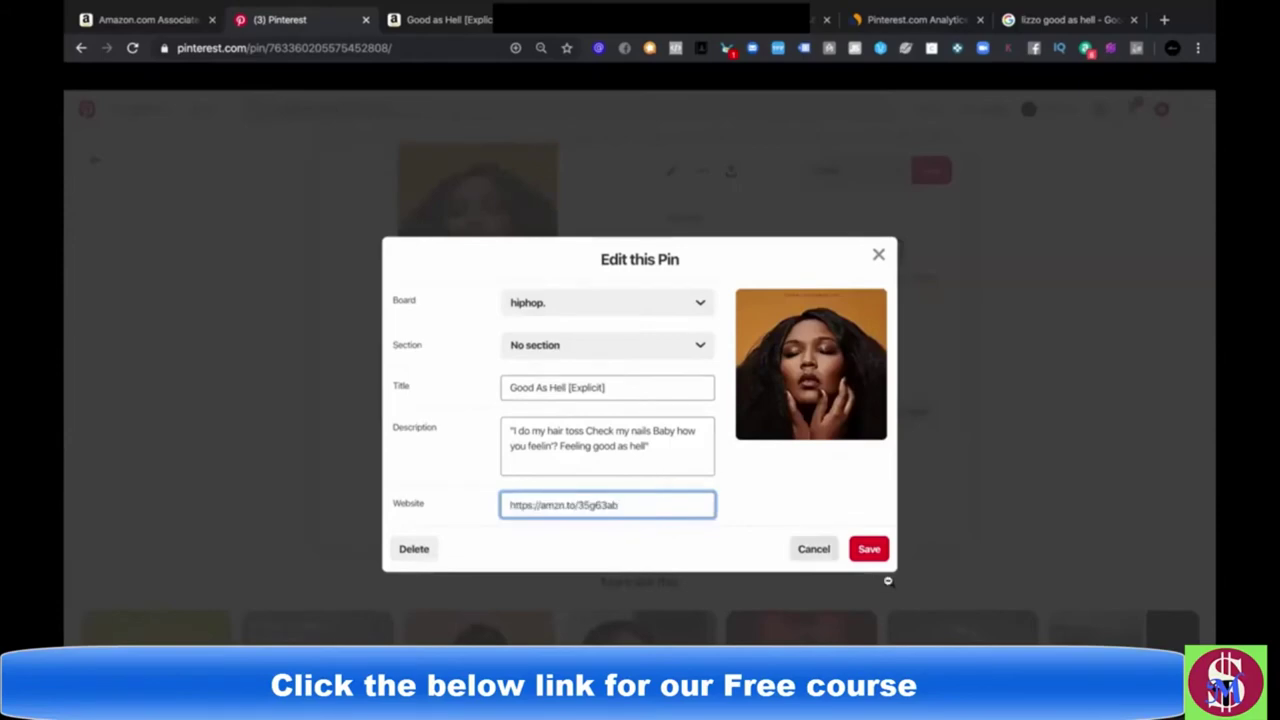
left_click(869, 550)
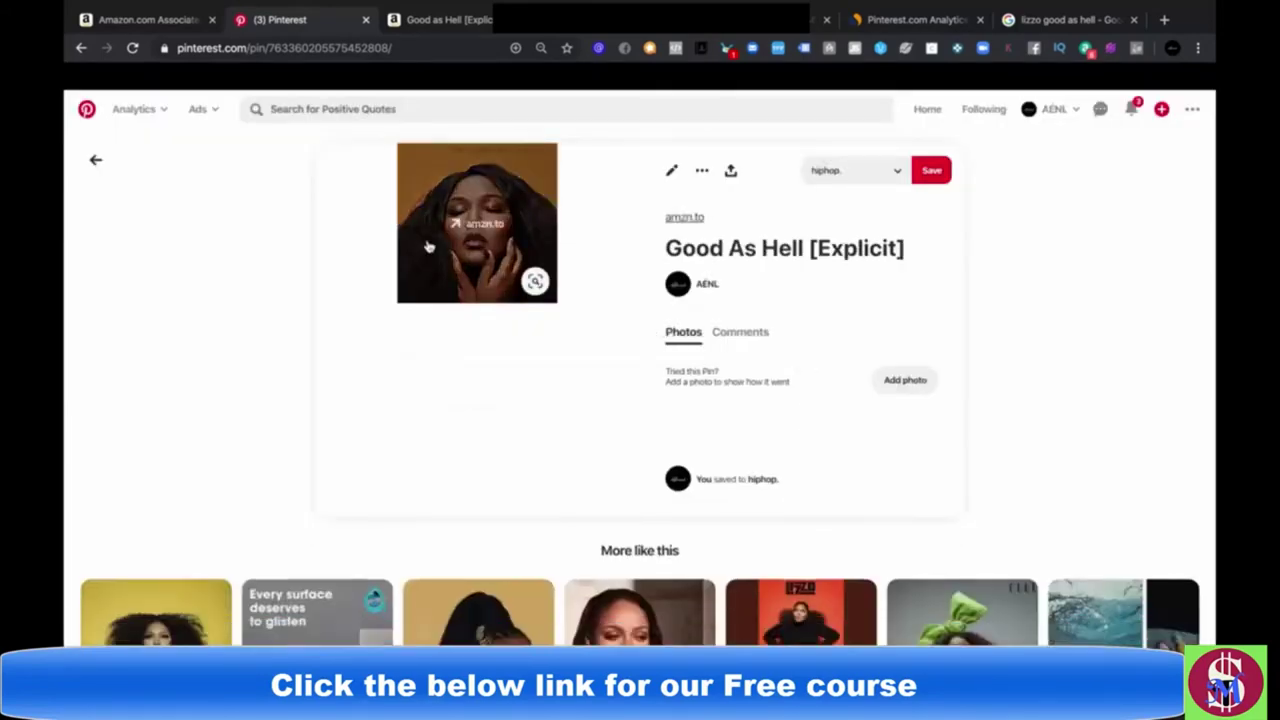
left_click(484, 203)
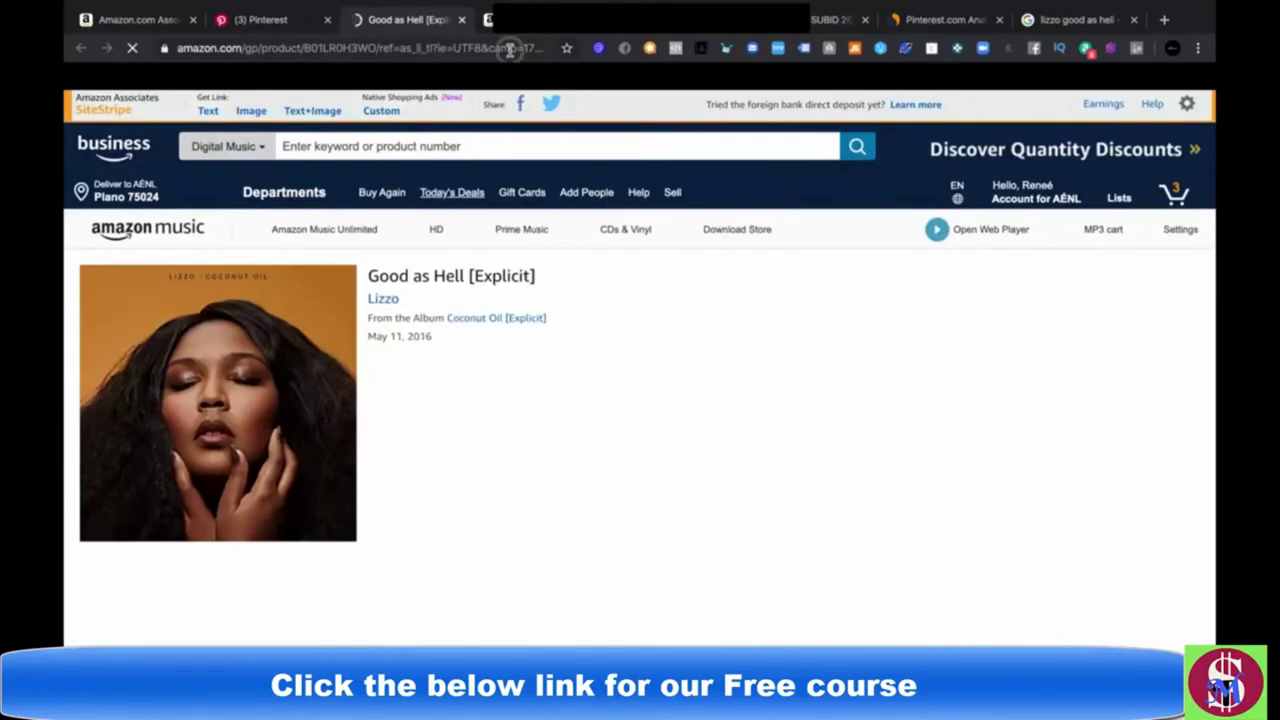
left_click(510, 50)
left_click(510, 50)
key("Right")
key("Right")
key("Right")
key("Right")
key("Right")
key("Right")
key("Right")
key("Right")
key("Right")
key("Right")
key("Right")
key("Right")
key("Right")
key("Right")
key("Right")
key("Right")
key("Right")
key("Right")
key("Right")
key("Right")
key("Right")
key("Right")
key("Right")
key("Right")
key("Right")
key("Right")
key("Right")
key("Right")
key("Right")
key("Right")
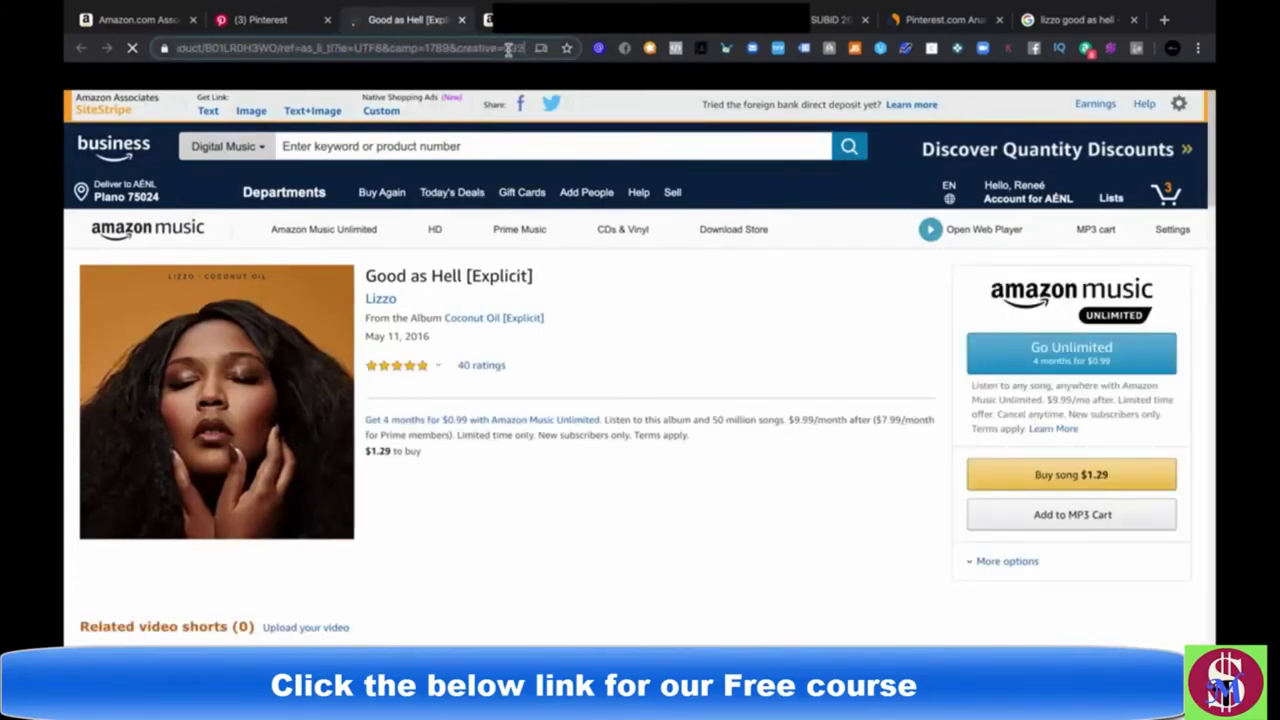
key("Right")
key("Right")
key("Right")
key("Right")
key("Right")
key("Right")
key("Right")
key("Right")
key("Right")
key("Right")
key("Right")
key("Right")
key("Right")
key("Right")
key("Right")
key("Right")
key("Right")
key("Right")
key("Right")
key("Right")
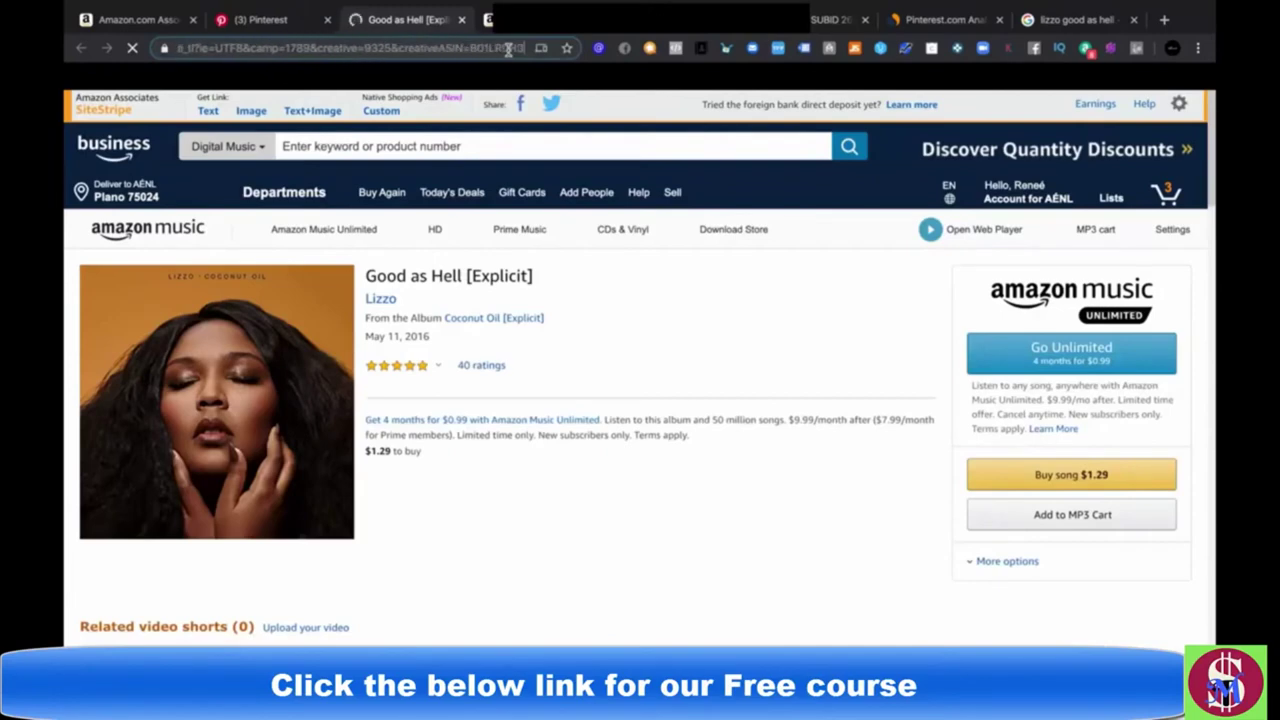
key("Right")
key("Right")
key("Right")
key("Right")
key("Right")
key("Right")
key("Right")
key("Right")
key("Right")
key("Right")
key("Right")
key("Right")
key("Right")
key("Right")
key("Right")
key("Right")
key("Right")
key("Right")
key("Right")
key("Right")
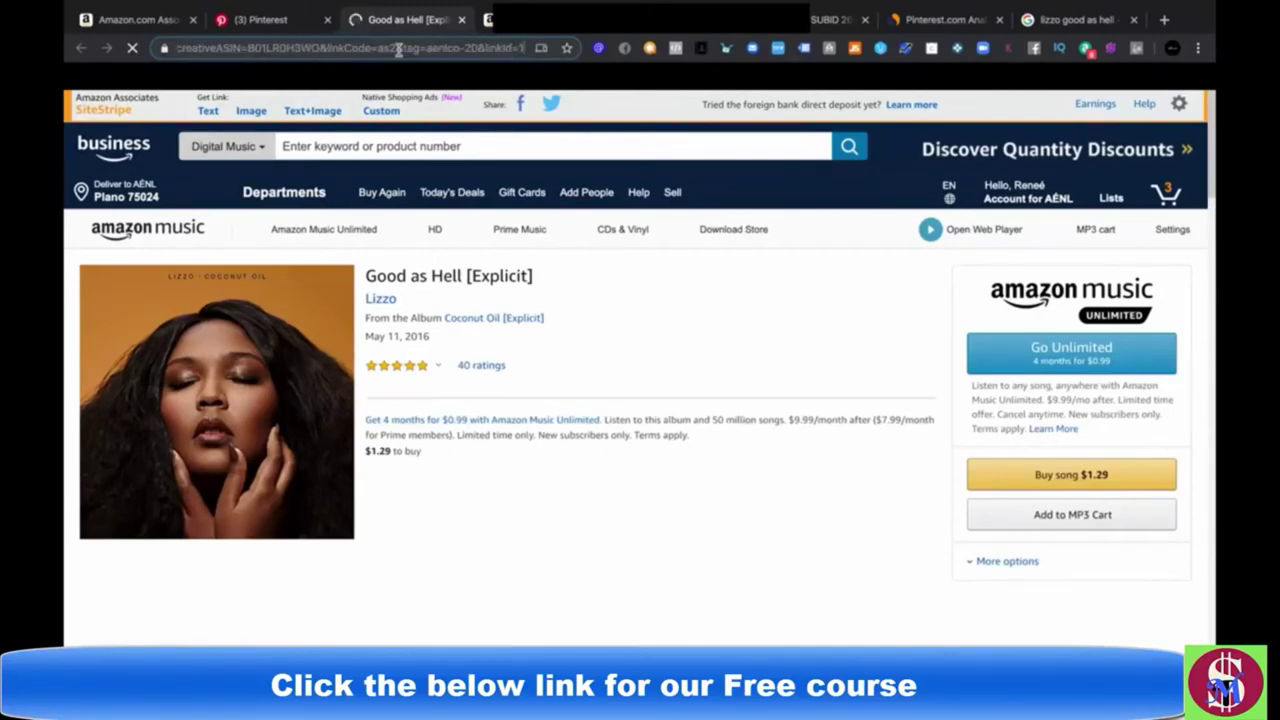
left_click_drag(404, 47, 461, 47)
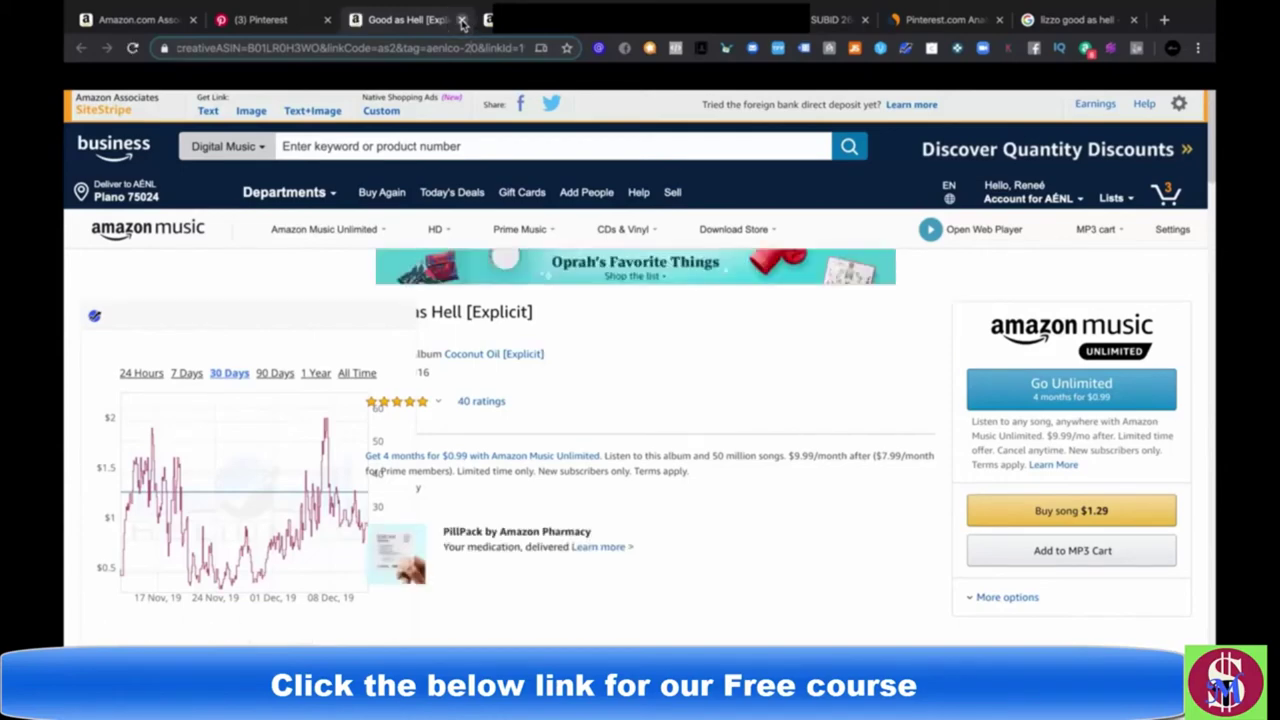
left_click(462, 20)
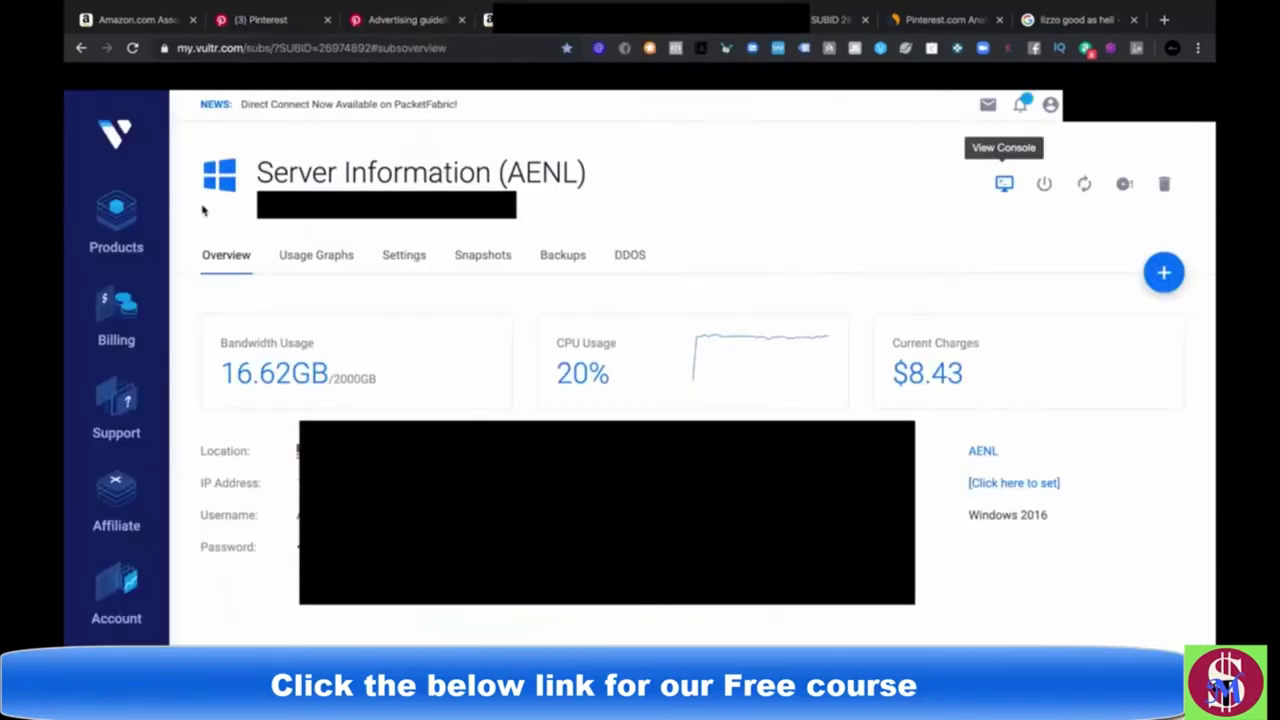
Step: Go from the AENL server's information page on Vultr to the Vultr home page
left_click(118, 137)
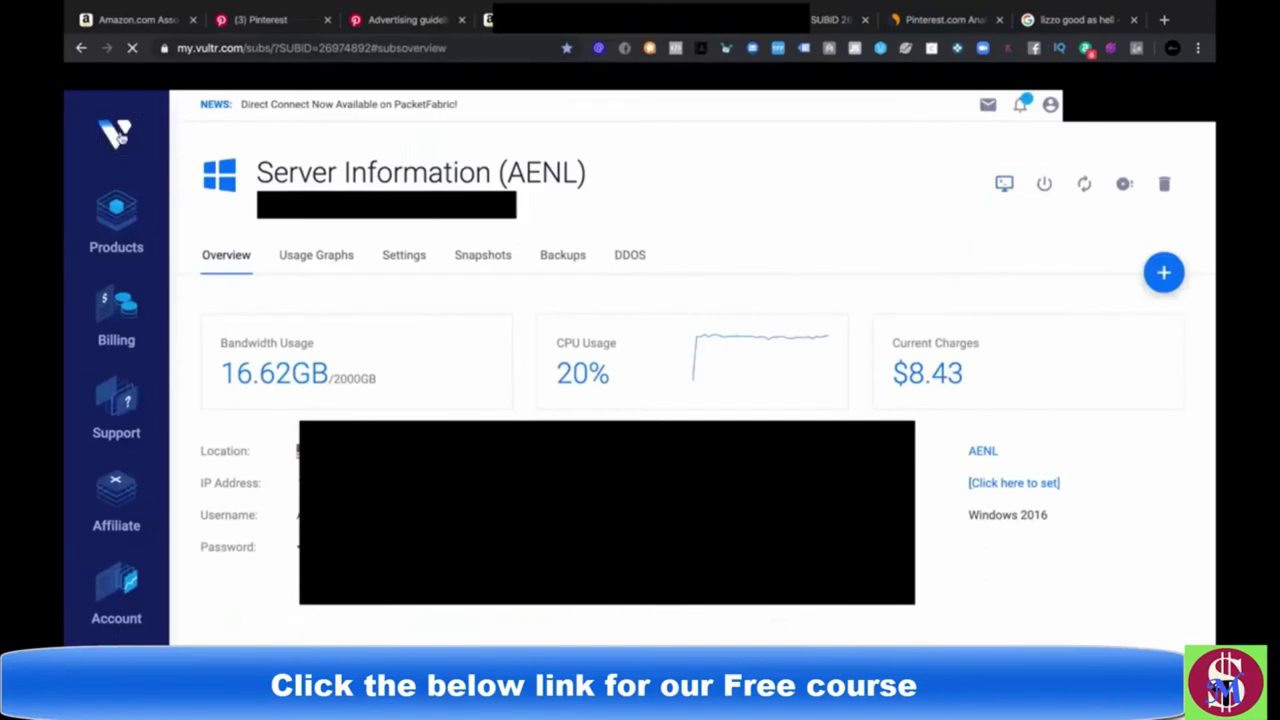